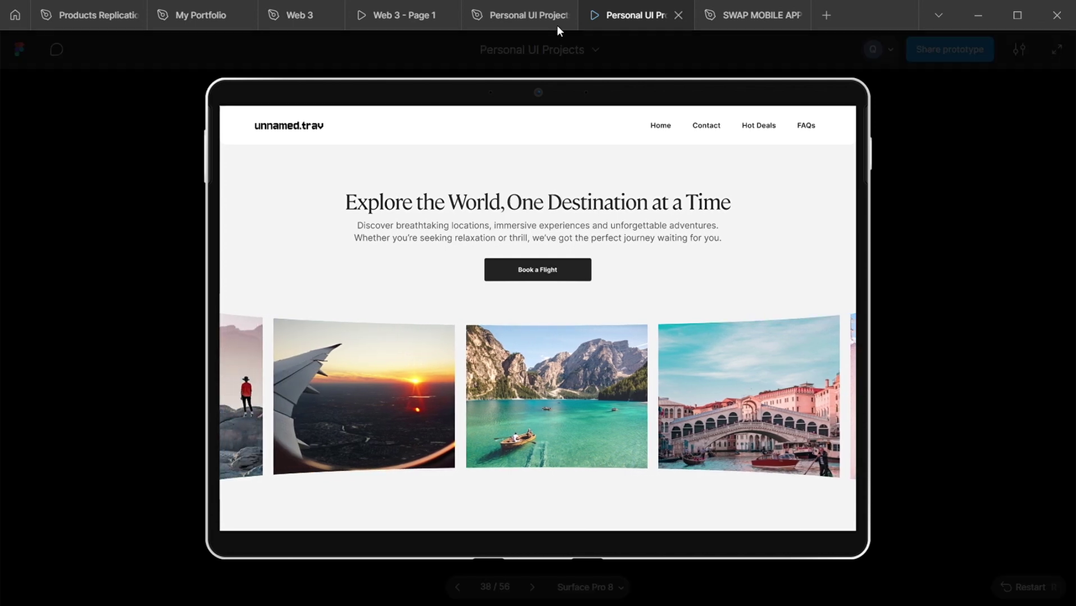
# Create a 1440 × 1024 Desktop frame and add a columns layout guide to it.
pyautogui.press('f')
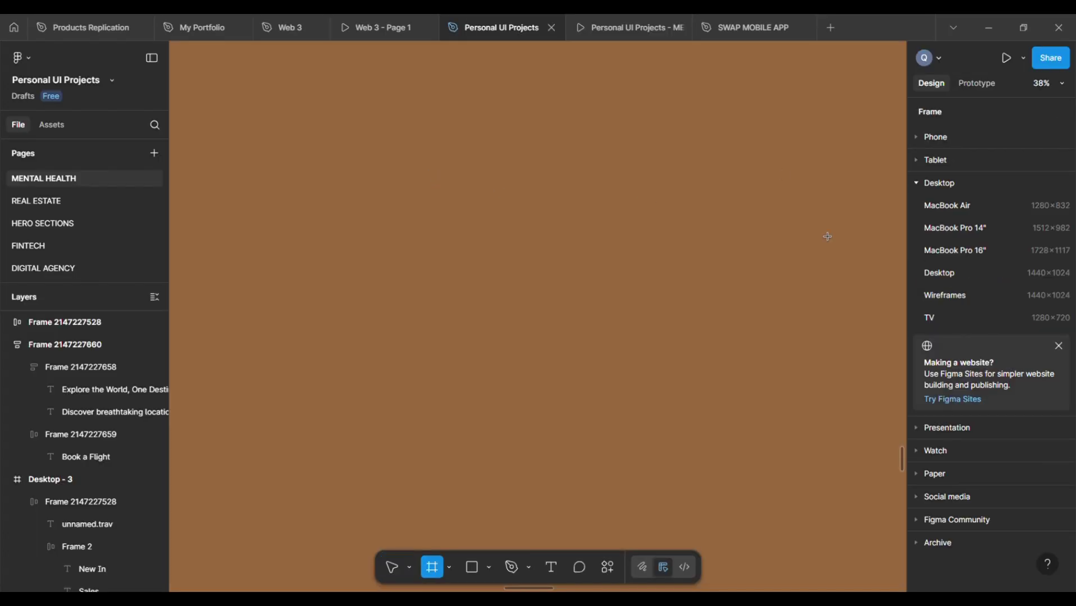
pyautogui.click(939, 274)
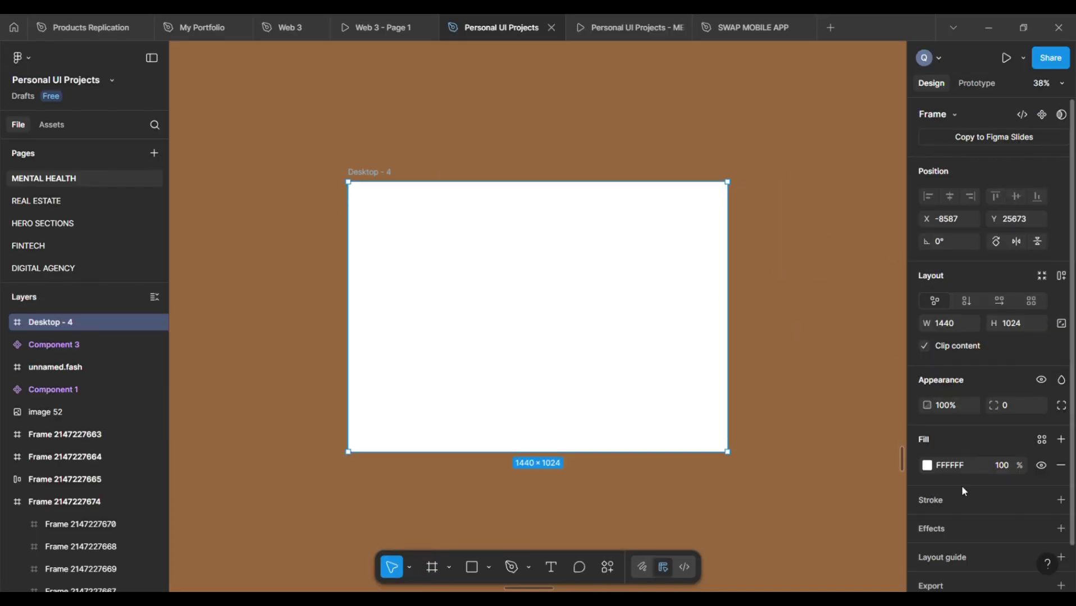
pyautogui.scroll(-2, 964, 491)
pyautogui.click(1060, 513)
pyautogui.click(835, 542)
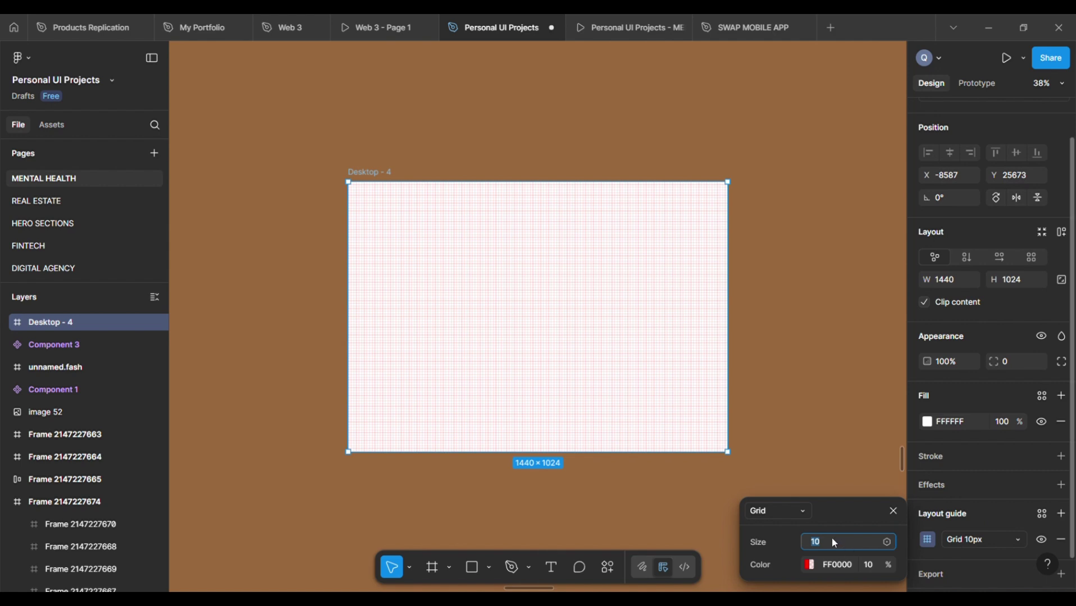
pyautogui.click(804, 512)
pyautogui.click(788, 528)
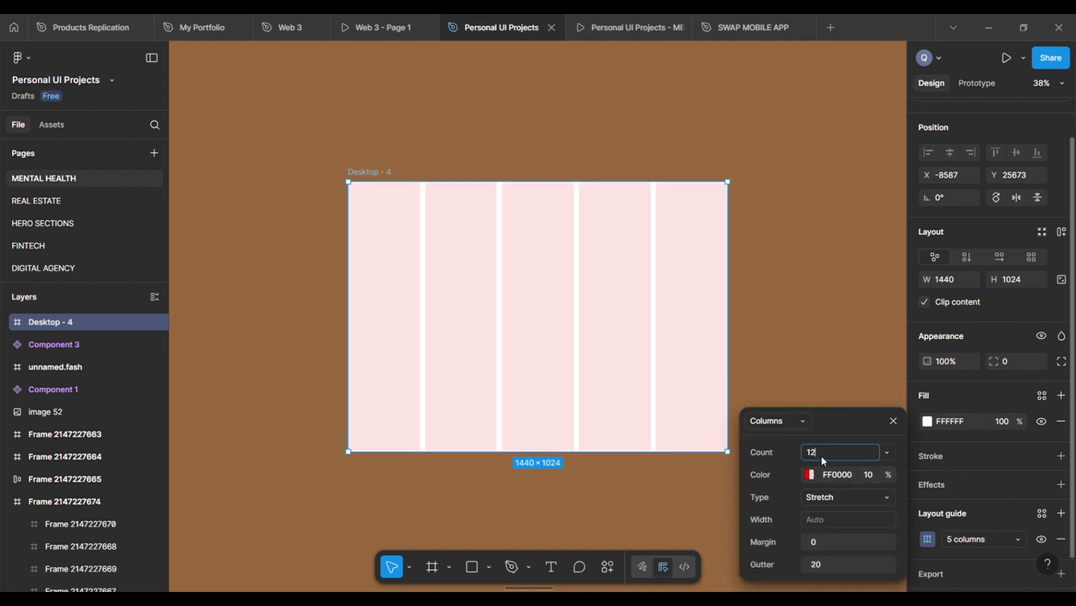
# Set the layout guide to 12 columns with a margin of 80 and adjust the gutter.
pyautogui.click(830, 541)
pyautogui.write('80')
pyautogui.click(826, 567)
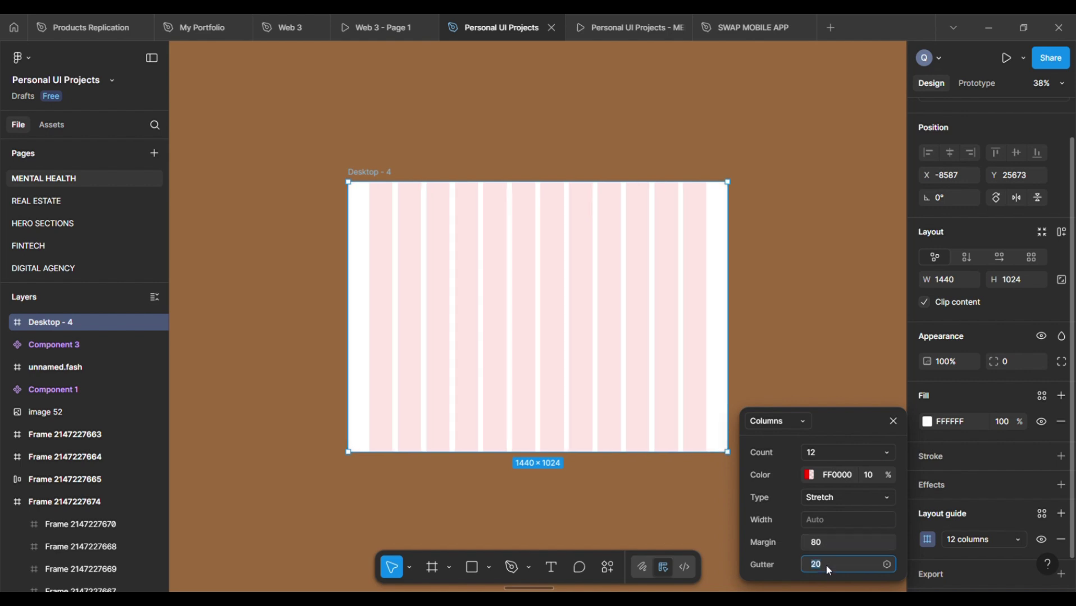
pyautogui.click(796, 275)
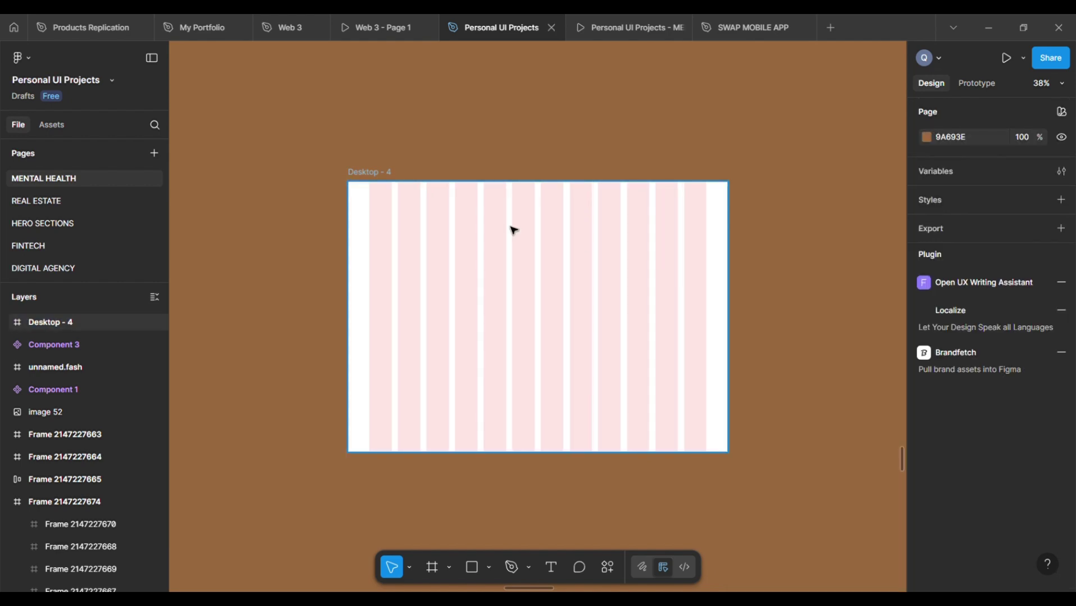
# Move the unnamed.trav navigation bar frame into the Desktop - 4 frame.
pyautogui.scroll(3, 513, 229)
pyautogui.scroll(5, 513, 229)
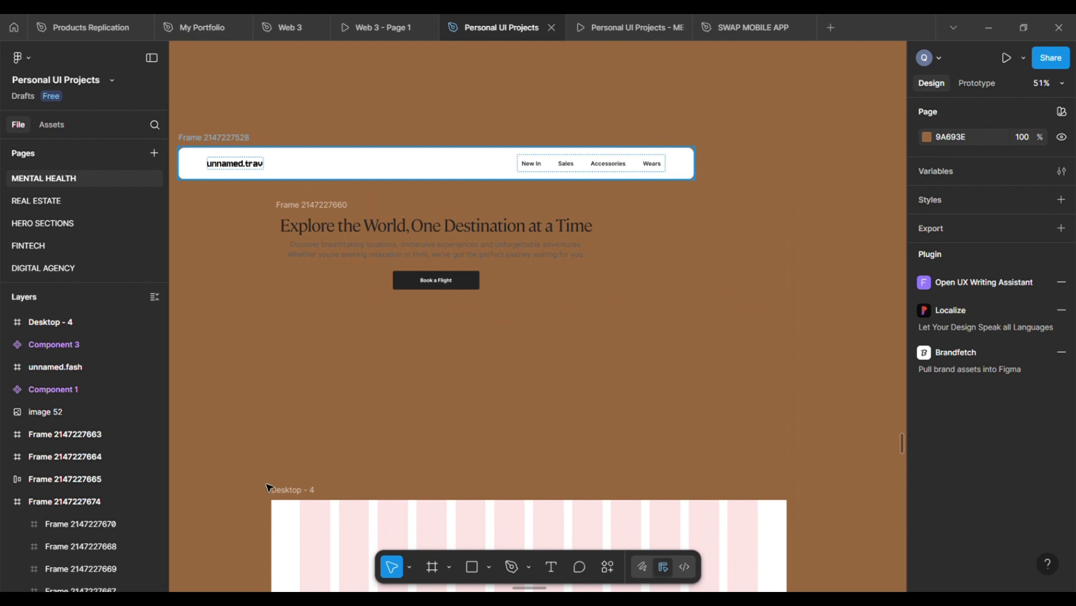
pyautogui.moveTo(217, 138); pyautogui.dragTo(298, 488)
pyautogui.scroll(-5, 297, 487)
pyautogui.scroll(5, 297, 487)
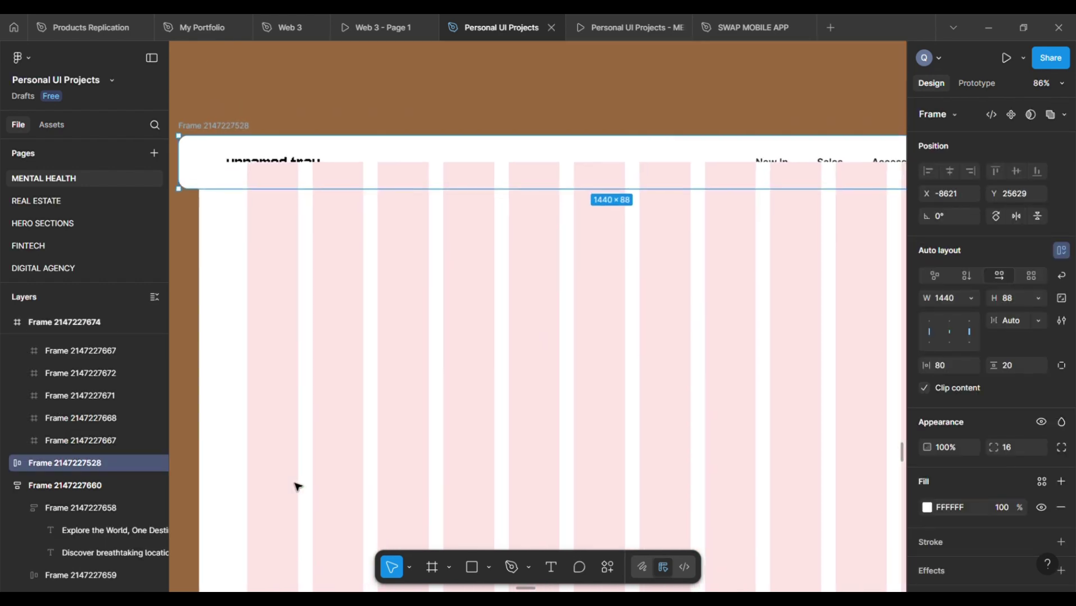
pyautogui.moveTo(427, 149); pyautogui.dragTo(482, 271)
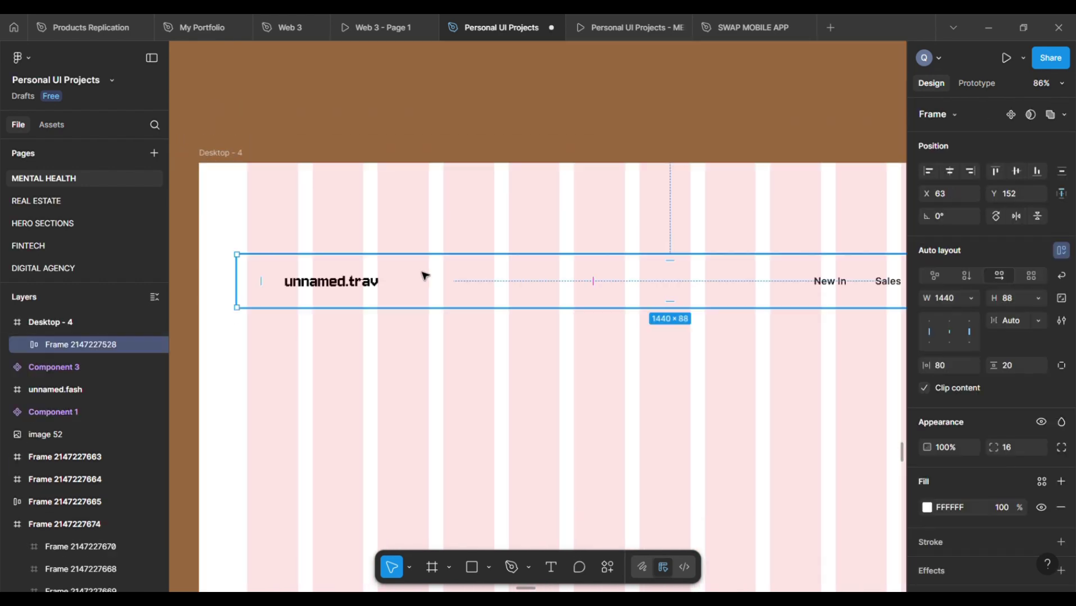
# Align the navigation bar to the horizontal centre and top edge of the Desktop - 4 frame.
pyautogui.click(950, 172)
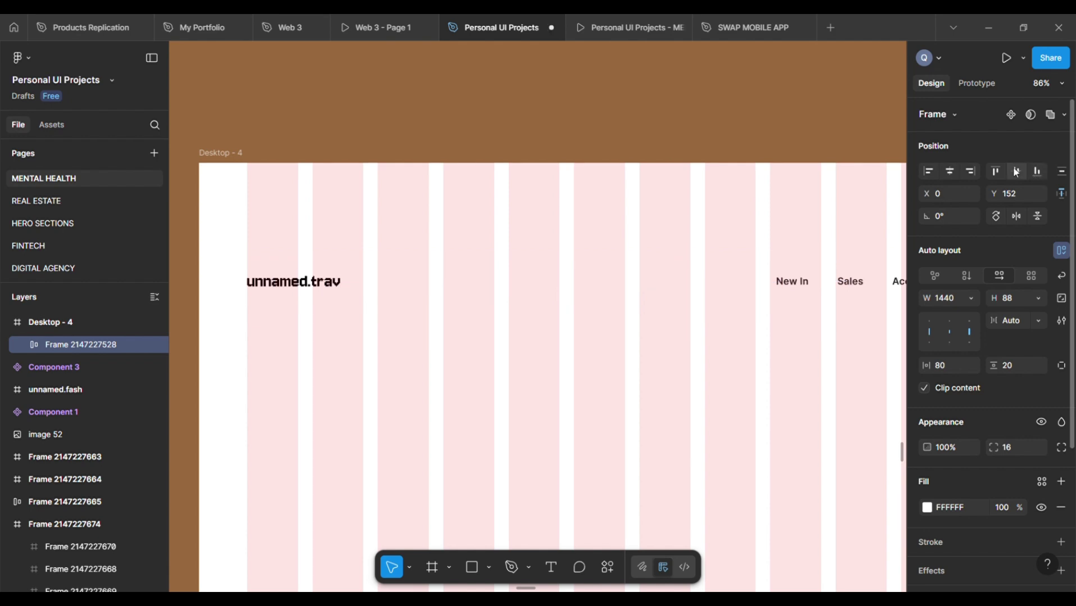
pyautogui.click(1015, 172)
pyautogui.scroll(-3, 631, 317)
pyautogui.scroll(-1, 632, 316)
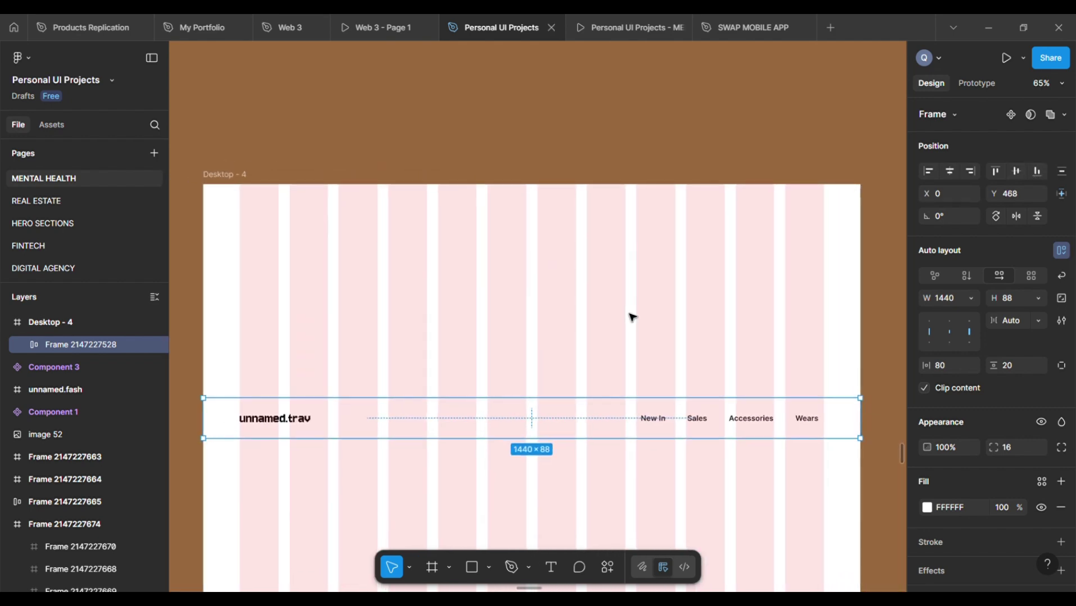
pyautogui.click(996, 172)
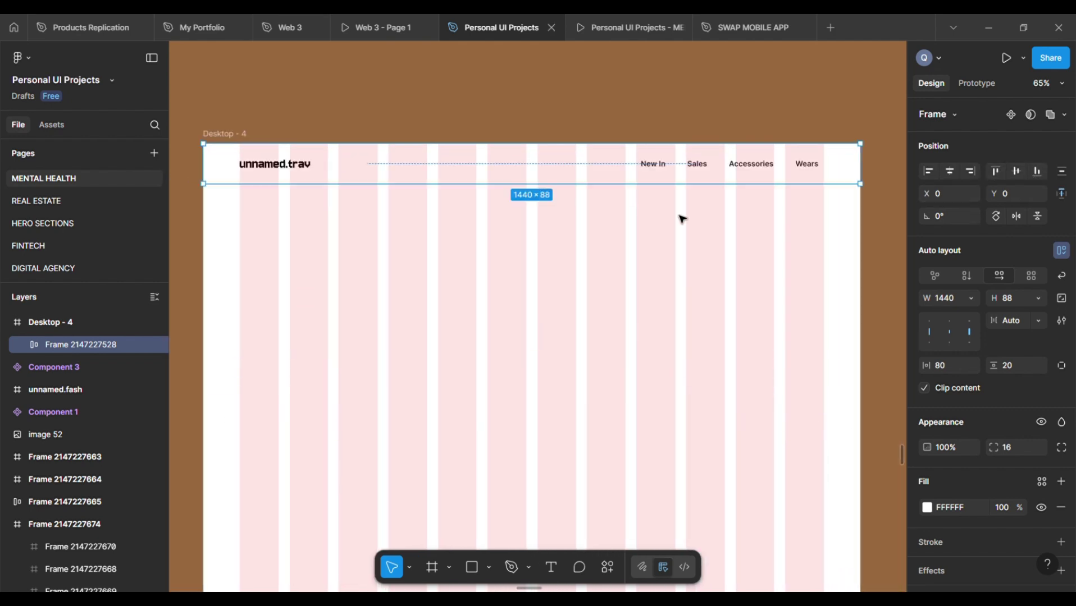
# Change the Desktop - 4 frame's fill from white to a very light grey.
pyautogui.click(226, 134)
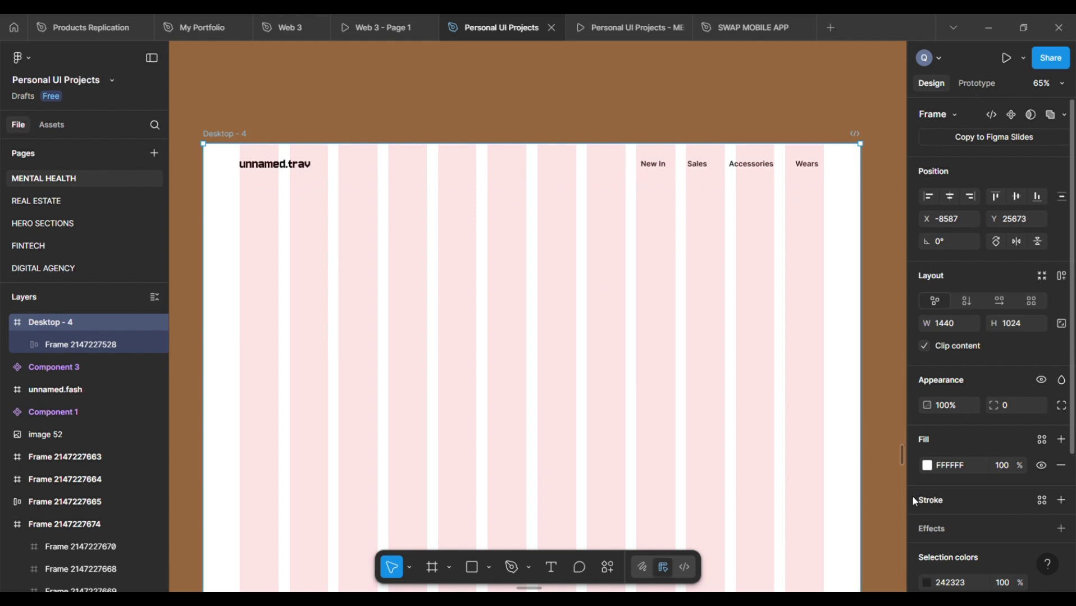
pyautogui.click(927, 466)
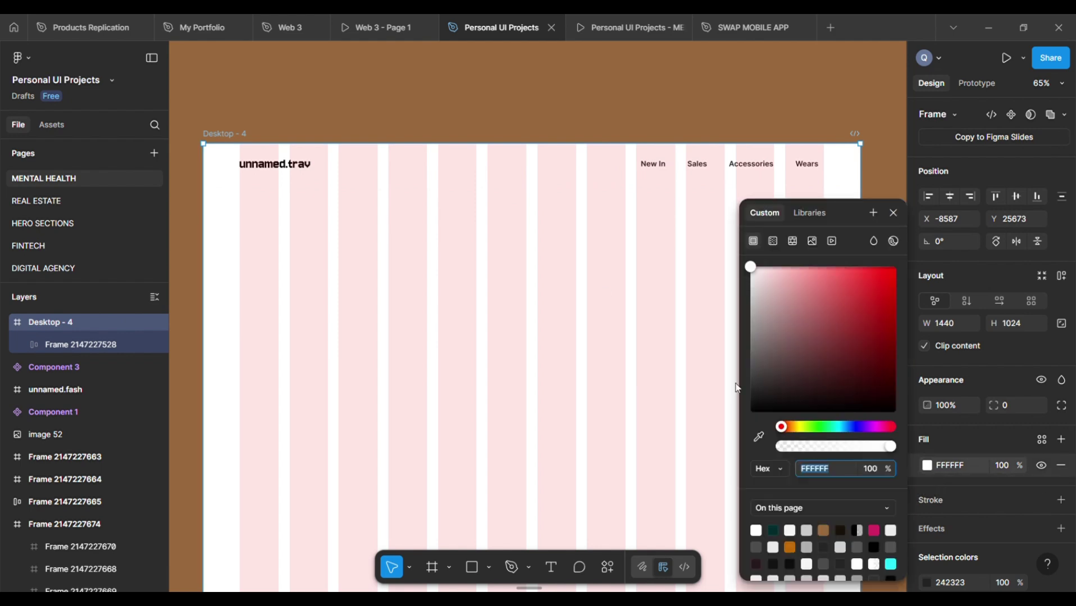
pyautogui.moveTo(750, 269); pyautogui.dragTo(750, 274)
pyautogui.click(478, 96)
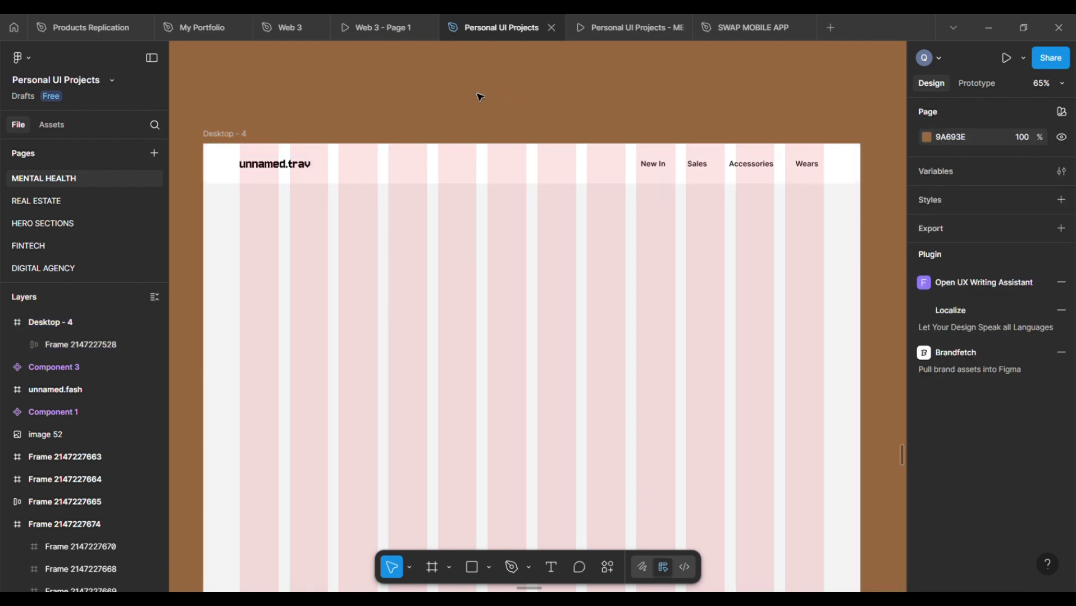
# Move the "Explore the World" hero text and button block into Desktop - 4 and centre it horizontally.
pyautogui.keyDown('ctrl'); pyautogui.scroll(-3, 477, 96); pyautogui.keyUp('ctrl')
pyautogui.scroll(2, 385, 95)
pyautogui.moveTo(336, 76); pyautogui.dragTo(438, 411)
pyautogui.keyDown('ctrl'); pyautogui.scroll(5, 434, 410); pyautogui.keyUp('ctrl')
pyautogui.keyDown('ctrl'); pyautogui.scroll(-4, 435, 410); pyautogui.keyUp('ctrl')
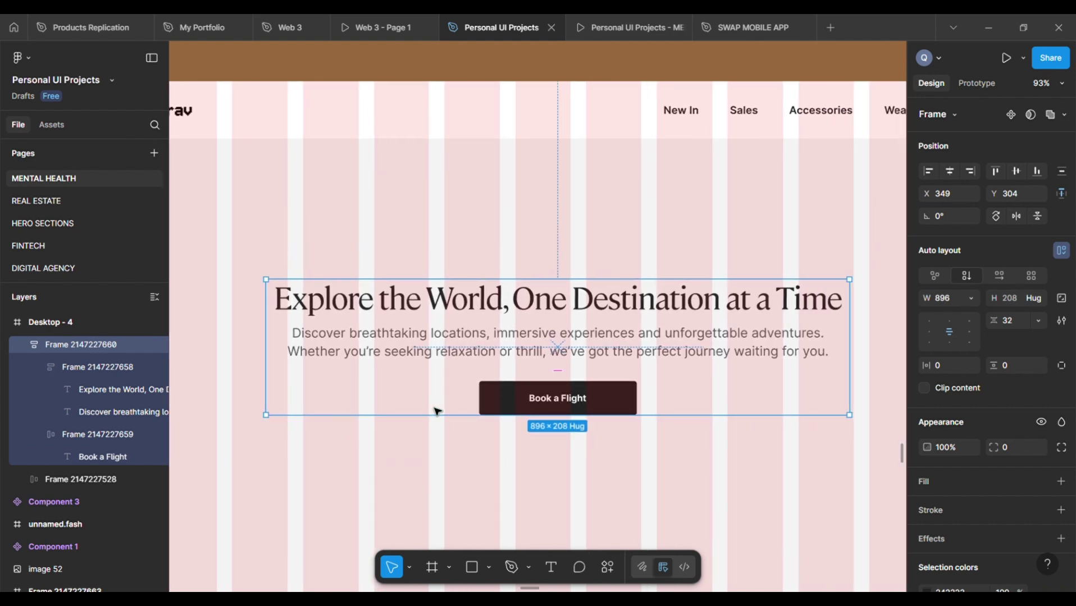
pyautogui.click(950, 171)
# Move the hero block up closer to the navigation bar.
pyautogui.click(473, 262)
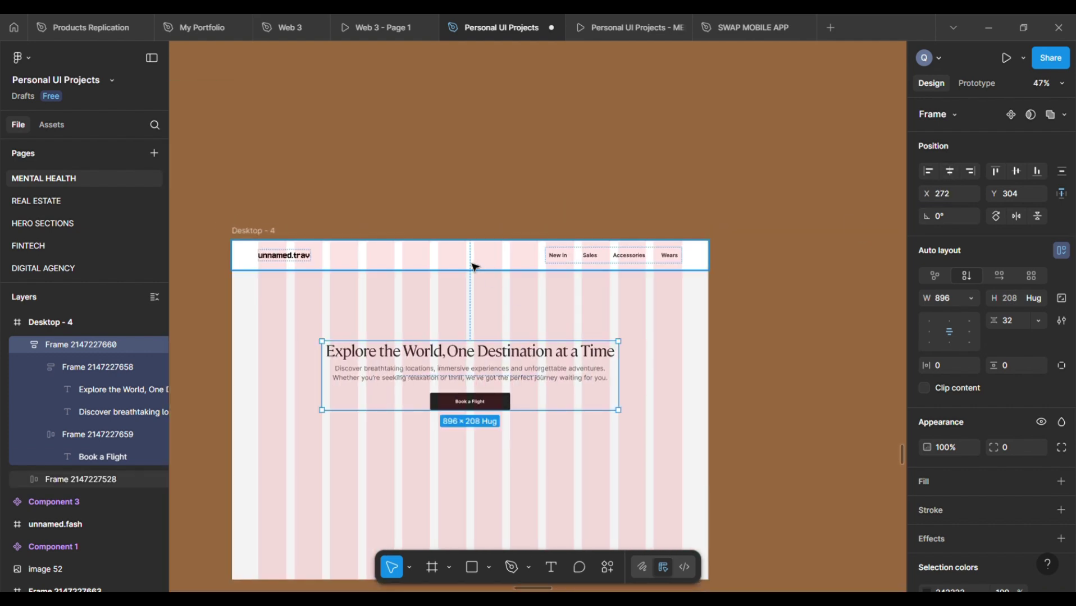
pyautogui.keyDown('shift'); pyautogui.click(477, 408); pyautogui.keyUp('shift')
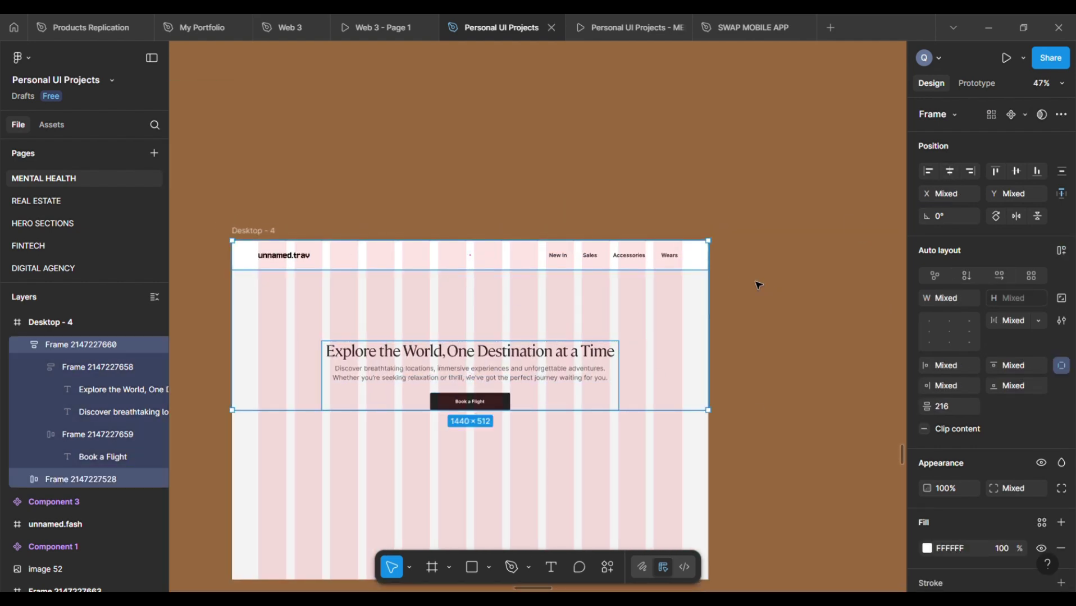
pyautogui.click(730, 250)
pyautogui.click(492, 367)
pyautogui.keyDown('ctrl'); pyautogui.scroll(2, 493, 367); pyautogui.keyUp('ctrl')
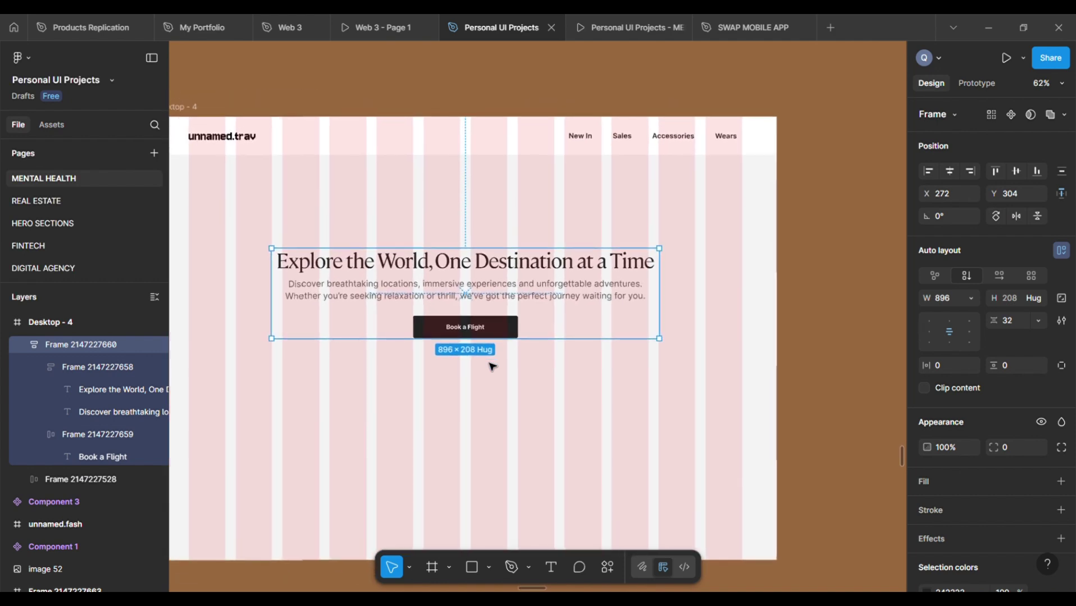
pyautogui.keyDown('ctrl'); pyautogui.scroll(-1, 493, 367); pyautogui.keyUp('ctrl')
pyautogui.moveTo(549, 262); pyautogui.dragTo(544, 226)
# Set the vertical spacing between the navigation bar and the hero block to 100.
pyautogui.click(508, 161)
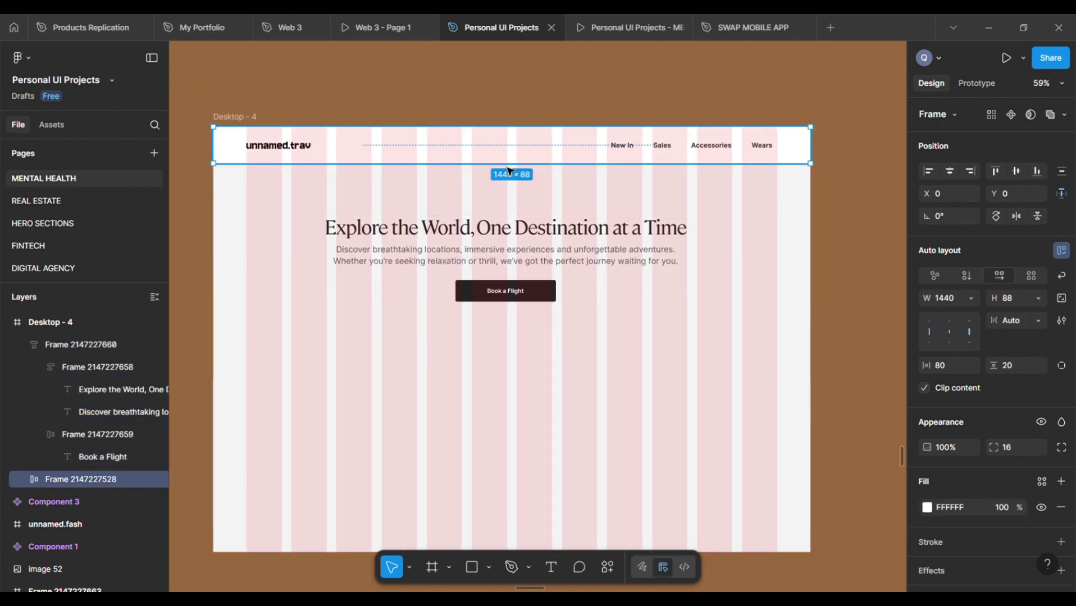
pyautogui.keyDown('shift'); pyautogui.click(519, 223); pyautogui.keyUp('shift')
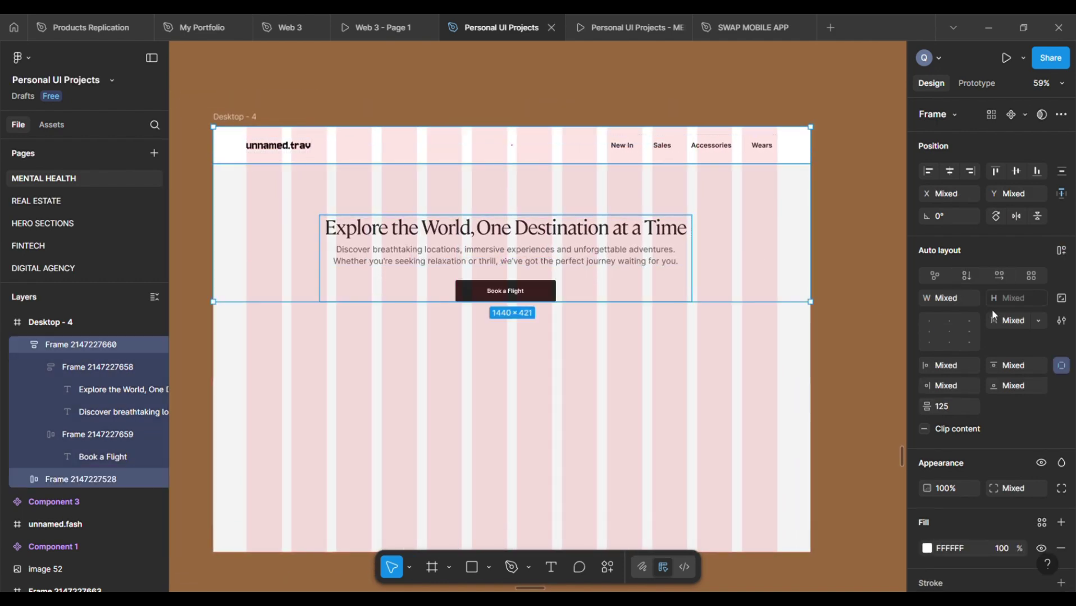
pyautogui.click(952, 408)
pyautogui.write('100')
pyautogui.click(646, 427)
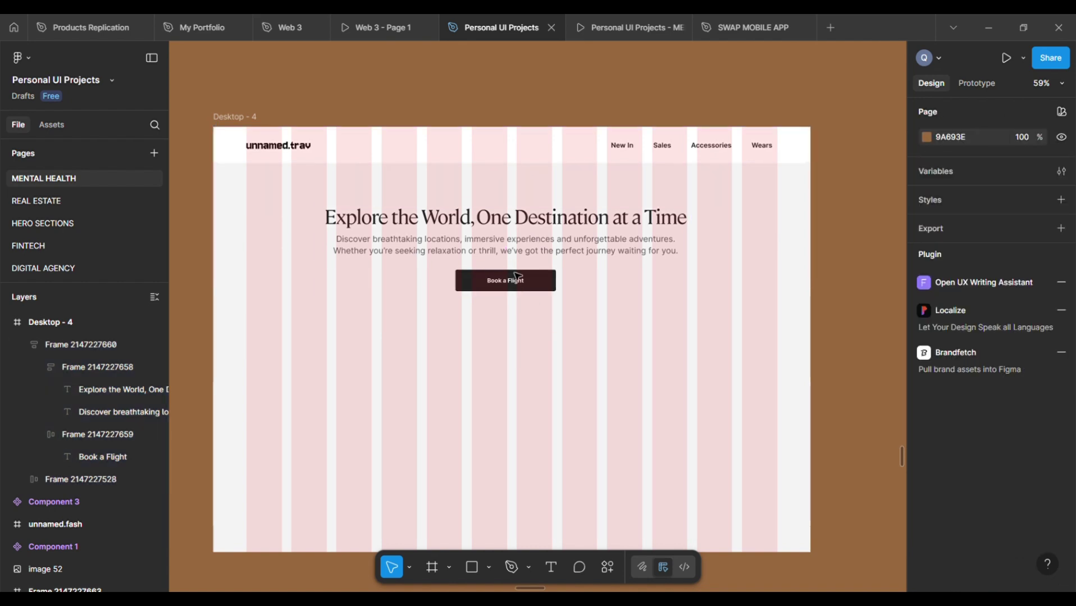
# Centre the hero block horizontally within the Desktop - 4 frame again.
pyautogui.click(516, 264)
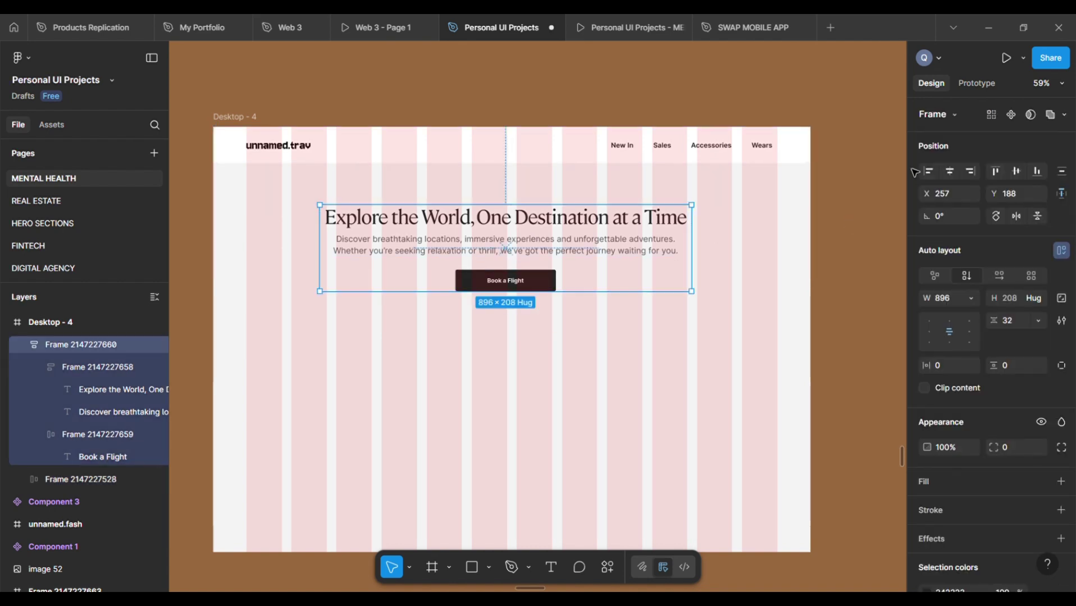
pyautogui.click(948, 173)
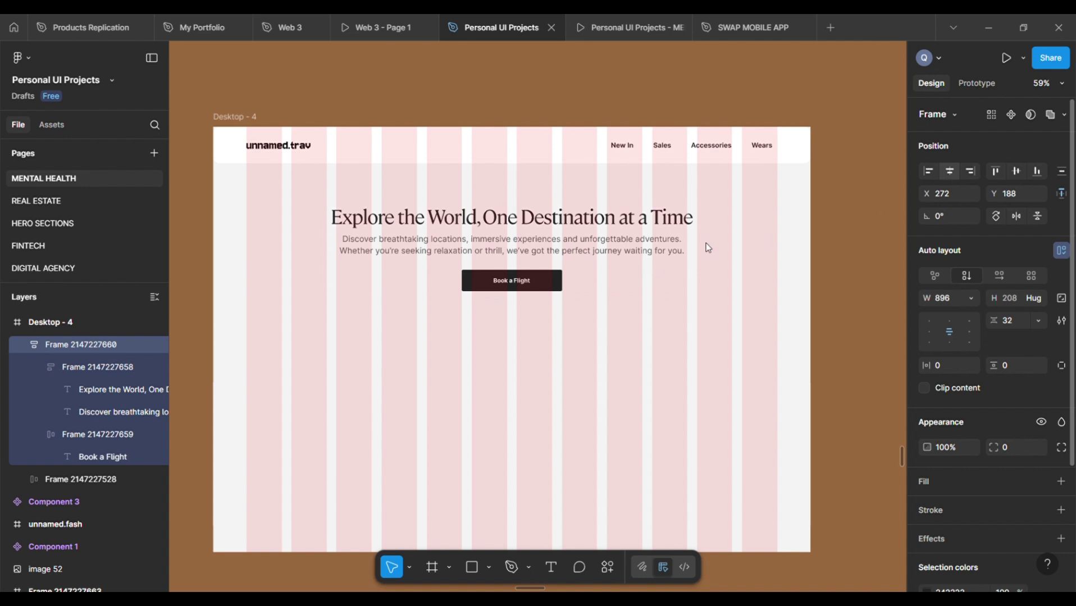
pyautogui.hotkey('ctrl', 'z')
pyautogui.press('Escape')
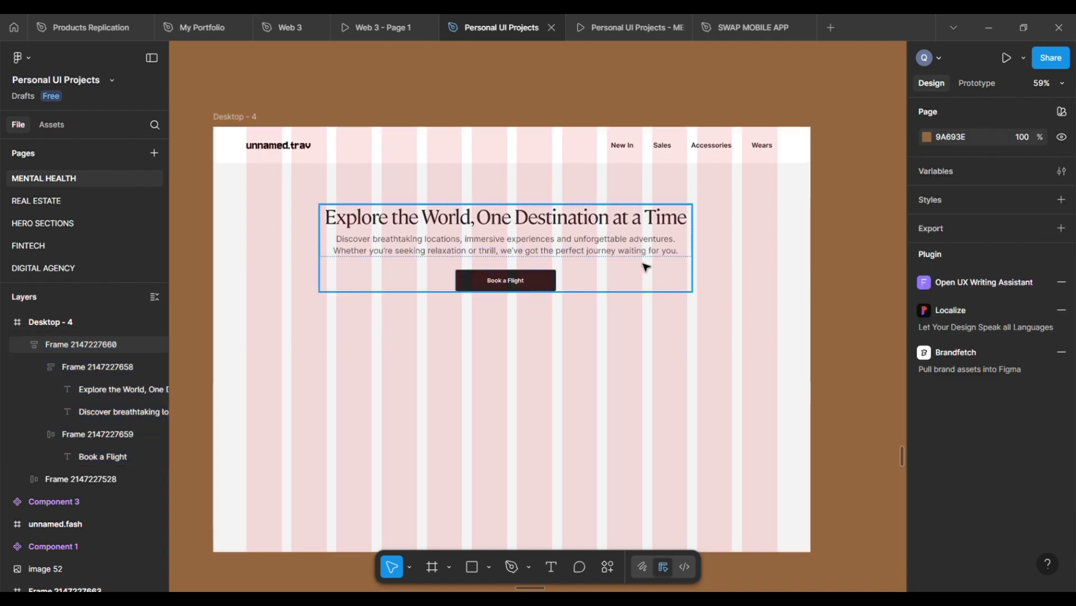
pyautogui.hotkey('ctrl', 'z')
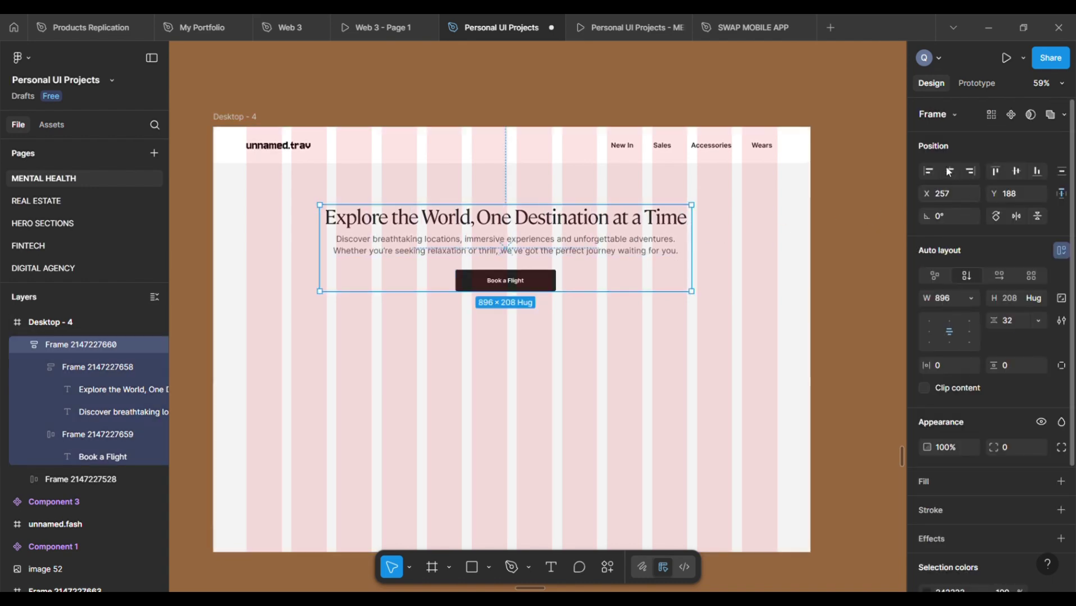
pyautogui.click(949, 173)
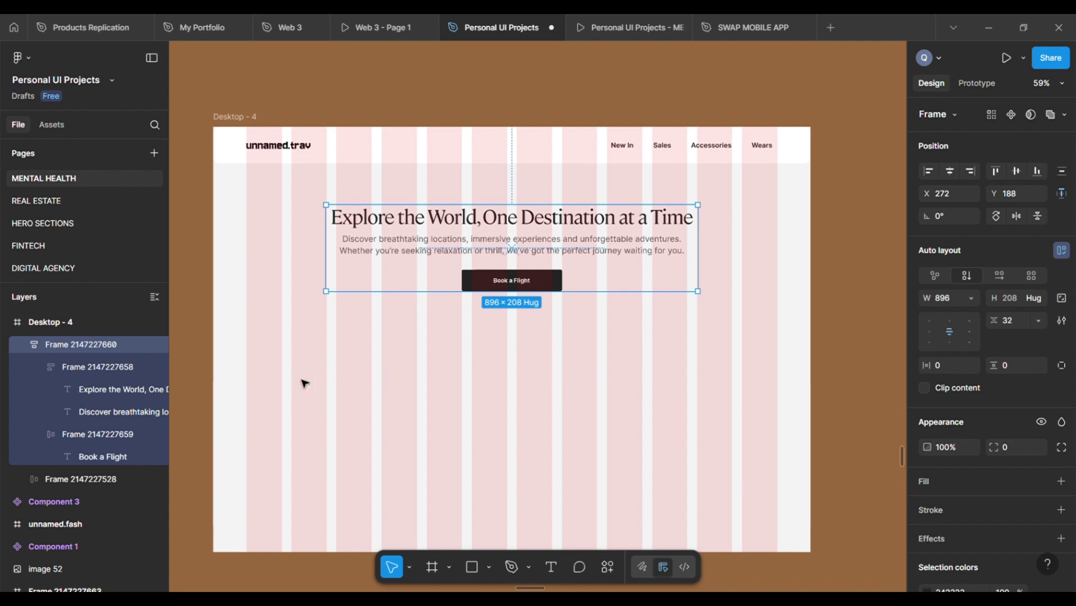
# Add a frame of about 302 × 100 below the hero block, spanning the first three guide columns.
pyautogui.press('f')
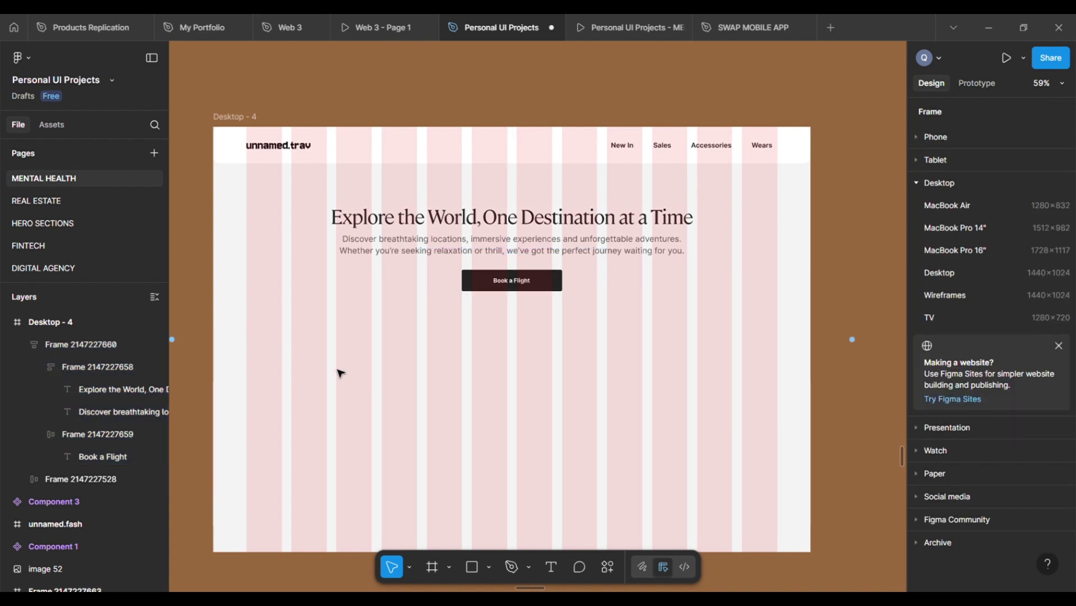
pyautogui.click(353, 379)
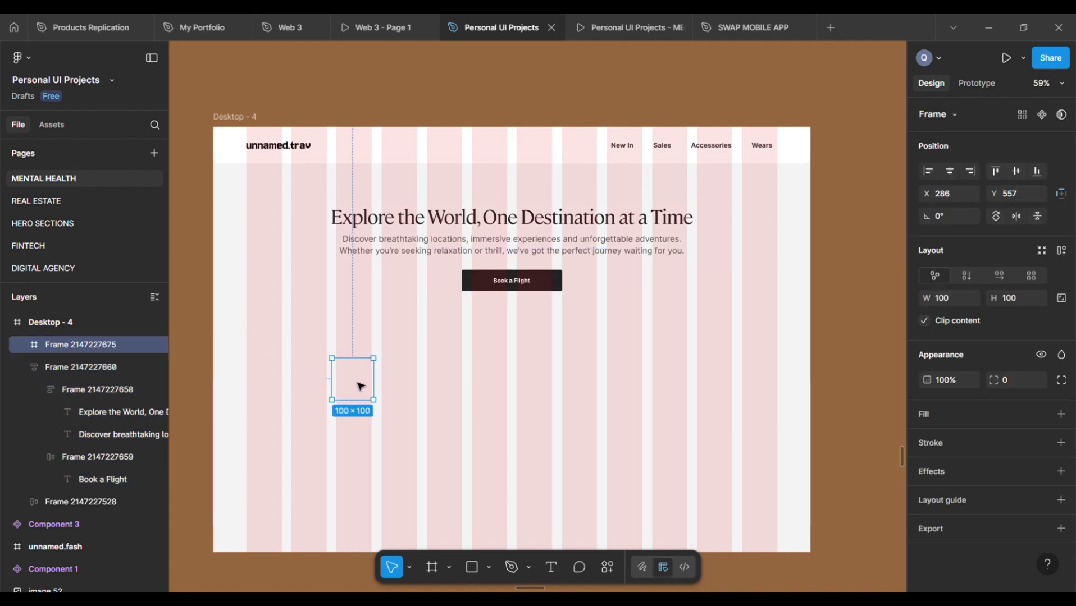
pyautogui.moveTo(287, 374); pyautogui.dragTo(378, 392)
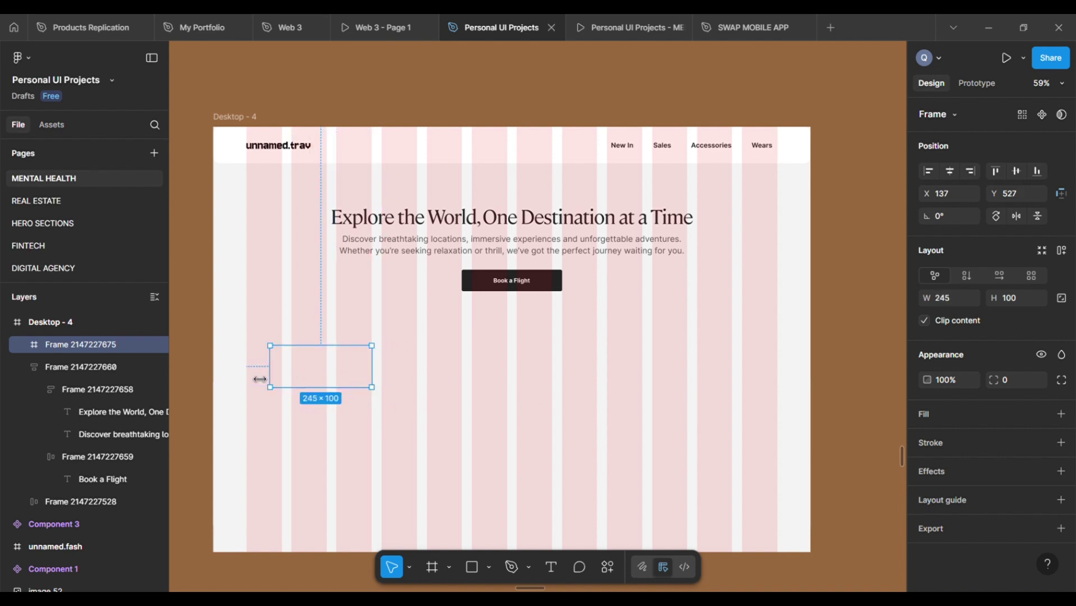
pyautogui.moveTo(259, 379); pyautogui.dragTo(246, 380)
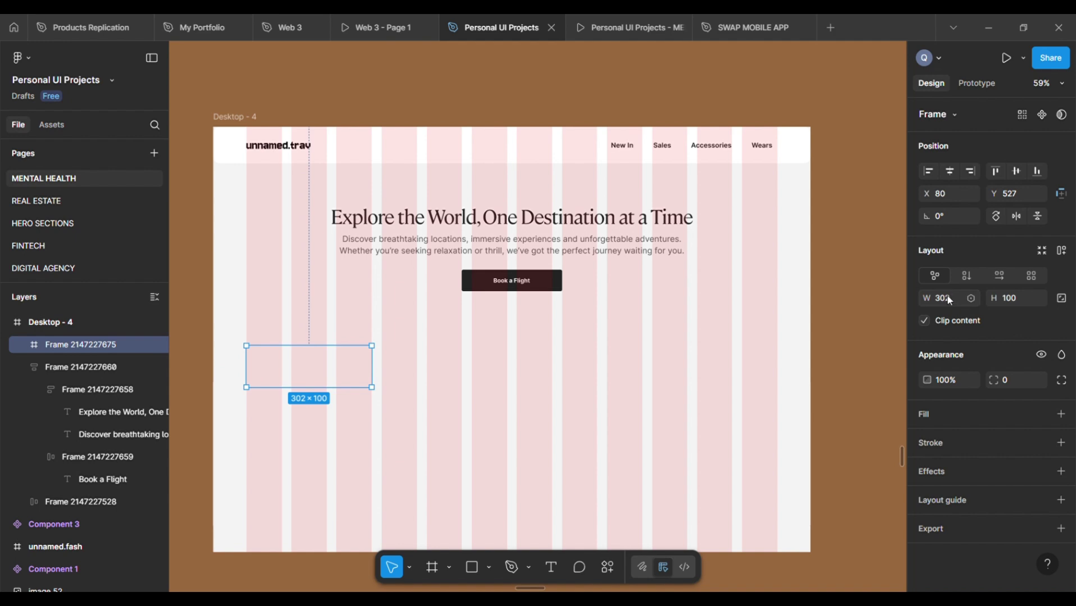
# Set the new frame's width to 411 and its height to 420.
pyautogui.write('411')
pyautogui.press('Return')
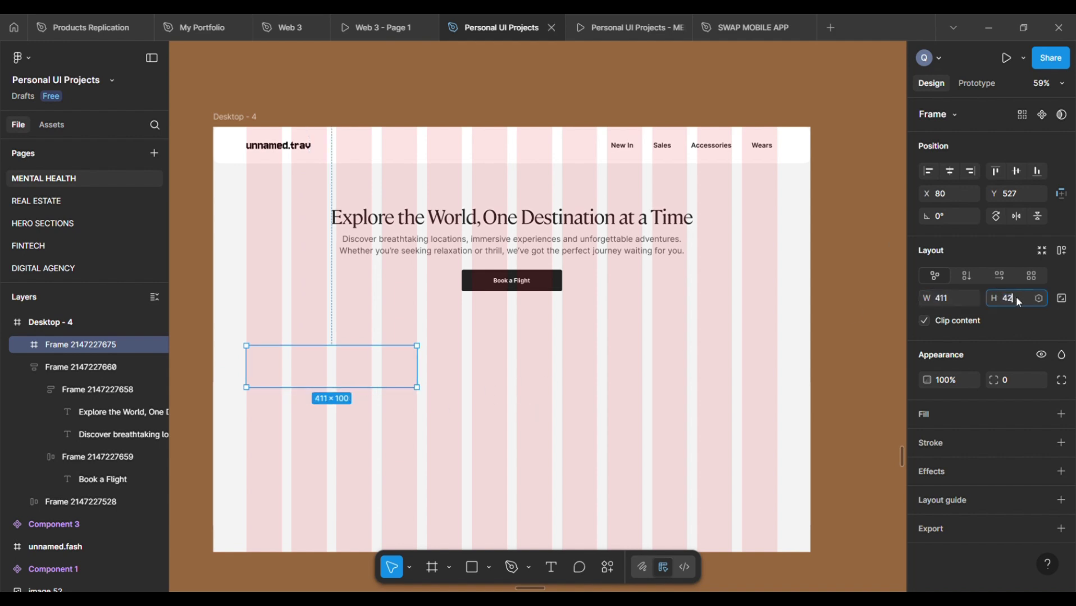
pyautogui.write('420')
pyautogui.press('Return')
pyautogui.press('Escape')
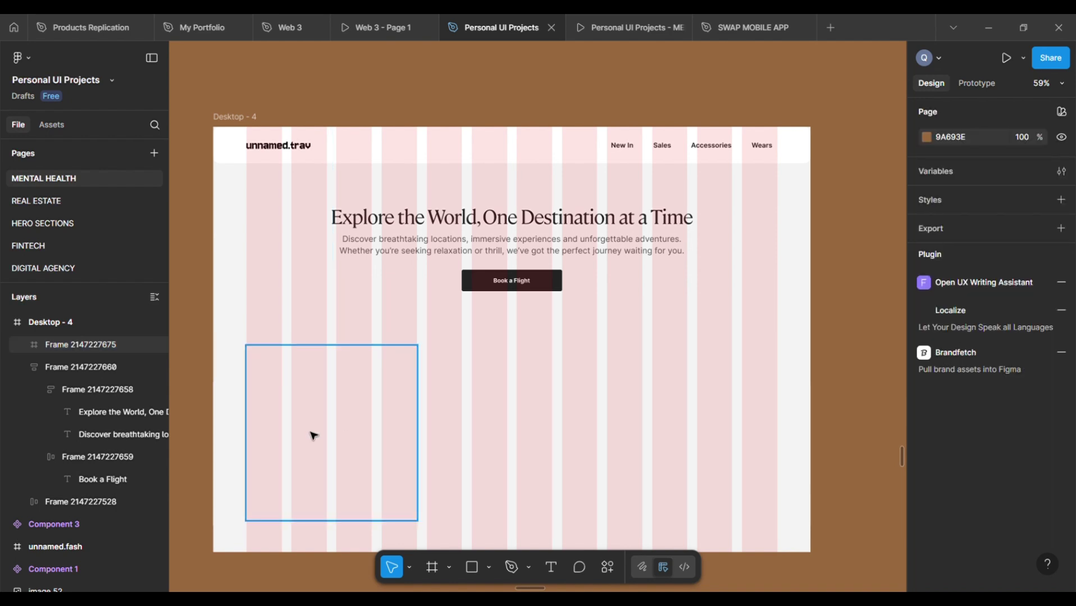
# Move the 411 × 420 frame up to Y 470, keeping it on the first guide column.
pyautogui.click(329, 428)
pyautogui.keyDown('ctrl'); pyautogui.scroll(5, 328, 405); pyautogui.keyUp('ctrl')
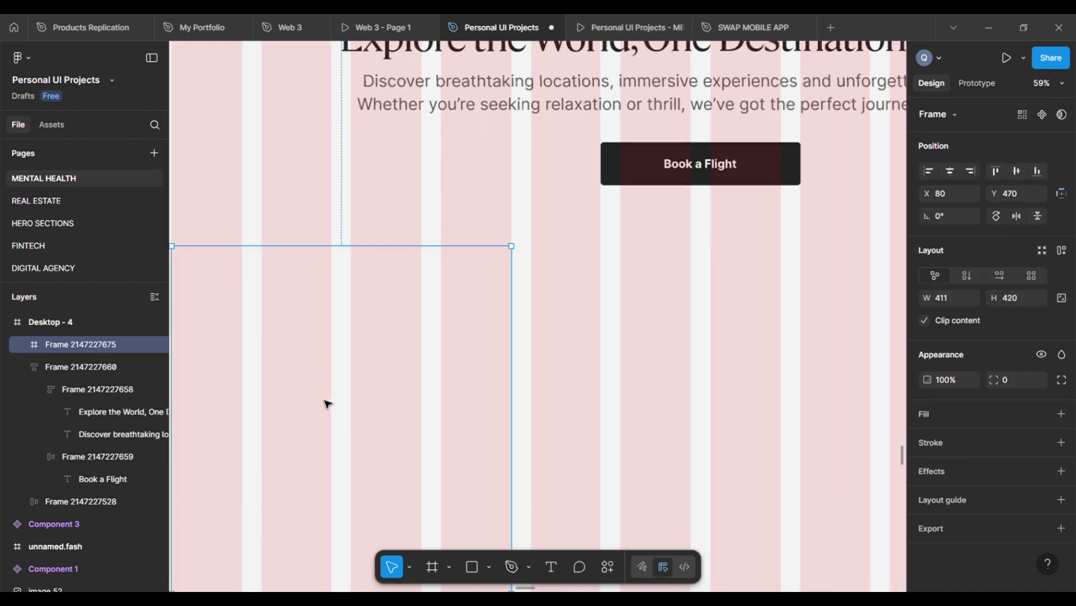
pyautogui.keyDown('ctrl'); pyautogui.scroll(-5, 329, 404); pyautogui.keyUp('ctrl')
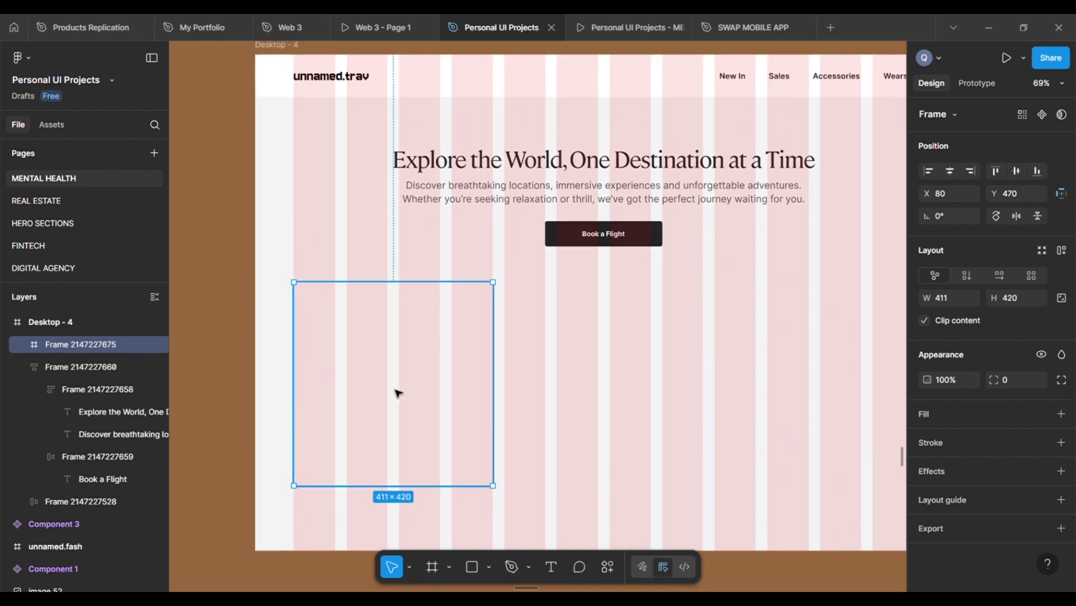
# Duplicate the 411 × 420 frame twice across the guide columns at Y 470, spacing the three frames 24 apart.
pyautogui.keyDown('ctrl'); pyautogui.scroll(-1, 398, 394); pyautogui.keyUp('ctrl')
pyautogui.keyDown('alt'); pyautogui.moveTo(407, 394); pyautogui.dragTo(798, 401); pyautogui.keyUp('alt')
pyautogui.keyDown('shift'); pyautogui.click(572, 411); pyautogui.keyUp('shift')
pyautogui.keyDown('shift'); pyautogui.click(335, 399); pyautogui.keyUp('shift')
pyautogui.scroll(-3, 333, 398)
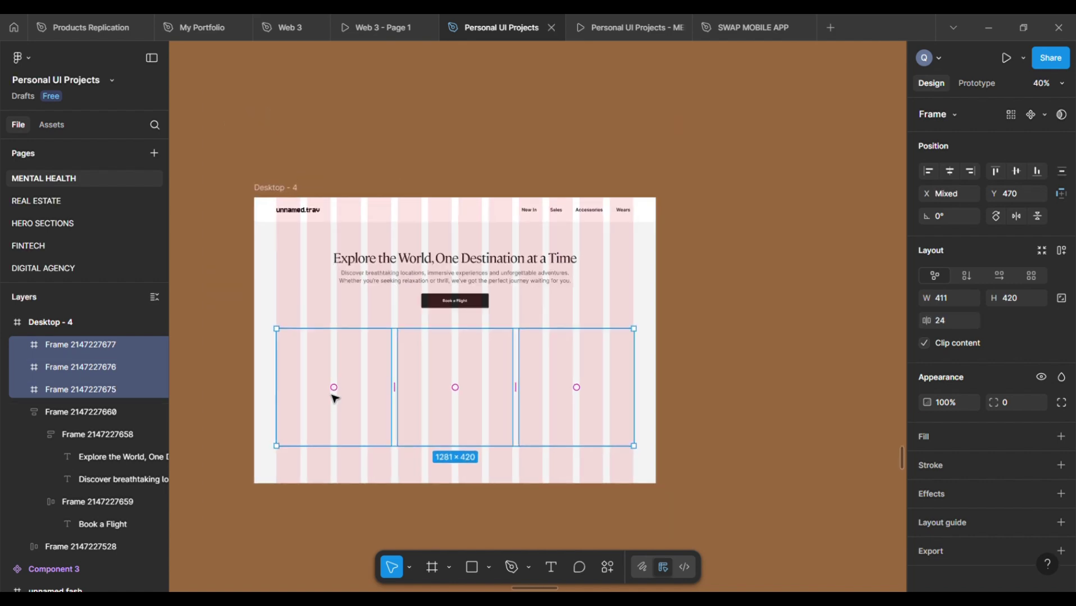
# Duplicate the set of three frames twice to the right of the Desktop - 4 artboard, keeping 24 spacing between the copies.
pyautogui.hscroll(2, 389, 391)
pyautogui.keyDown('alt'); pyautogui.moveTo(396, 410); pyautogui.dragTo(762, 408); pyautogui.keyUp('alt')
pyautogui.hscroll(4, 762, 408)
pyautogui.hscroll(-2, 458, 421)
pyautogui.scroll(-2, 458, 421)
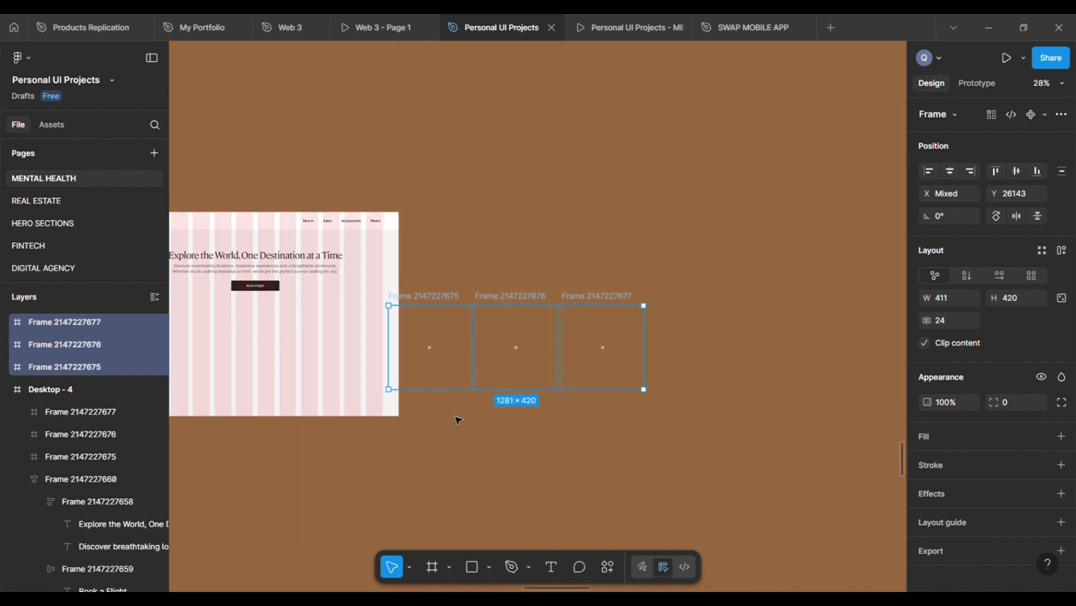
pyautogui.hotkey('ctrl', 'd')
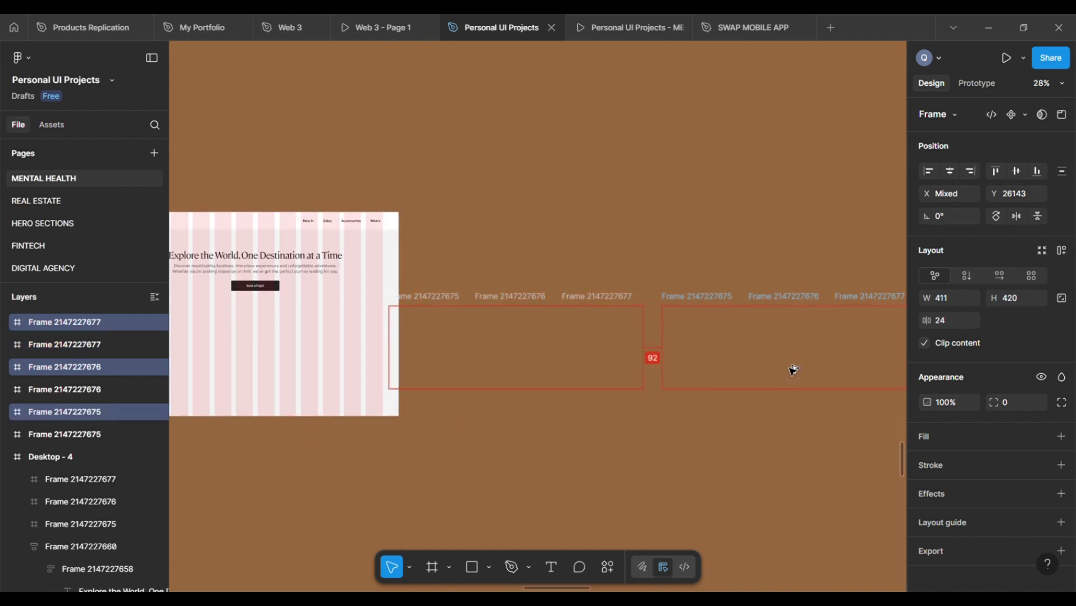
pyautogui.hscroll(-2, 661, 368)
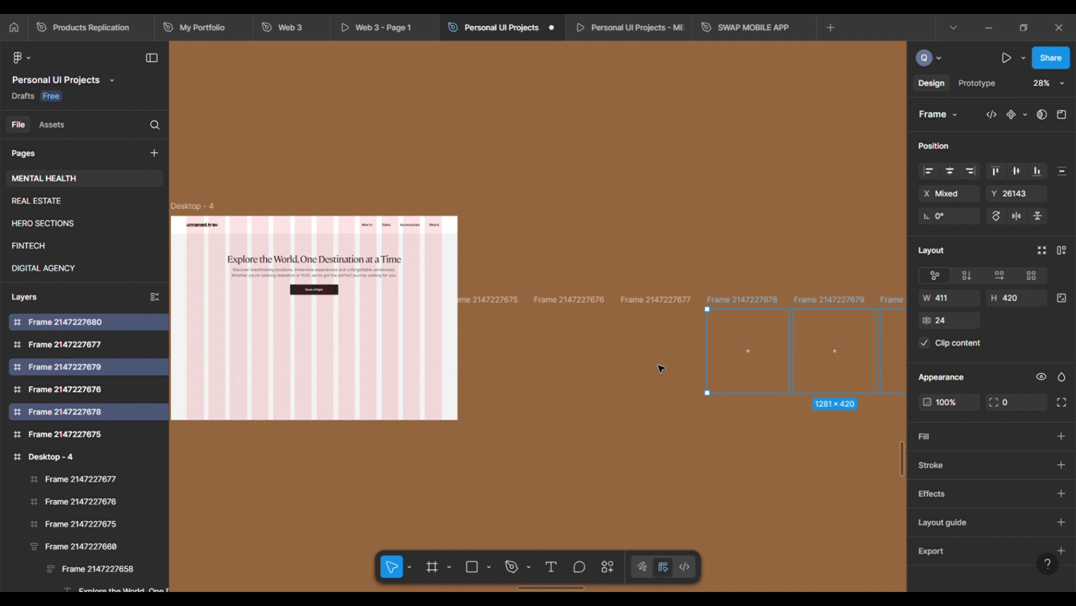
# Move the six duplicated frames outside the artboard down to a row below Desktop - 4.
pyautogui.keyDown('shift'); pyautogui.click(680, 303); pyautogui.keyUp('shift')
pyautogui.keyDown('shift'); pyautogui.click(593, 303); pyautogui.keyUp('shift')
pyautogui.keyDown('shift'); pyautogui.click(522, 311); pyautogui.keyUp('shift')
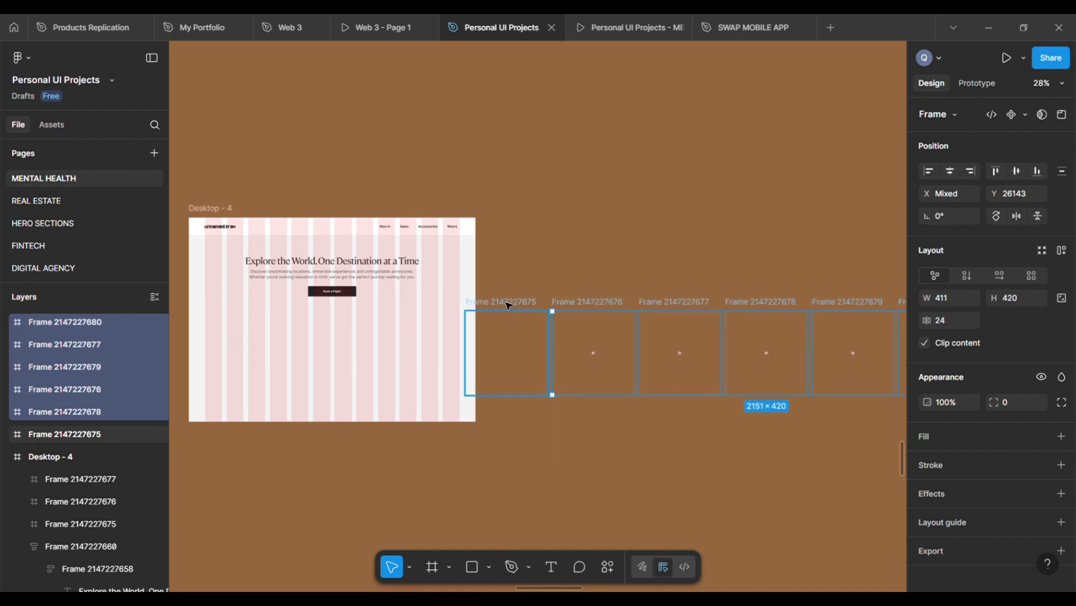
pyautogui.keyDown('shift'); pyautogui.click(432, 324); pyautogui.keyUp('shift')
pyautogui.keyDown('shift'); pyautogui.click(334, 328); pyautogui.keyUp('shift')
pyautogui.keyDown('shift'); pyautogui.click(264, 331); pyautogui.keyUp('shift')
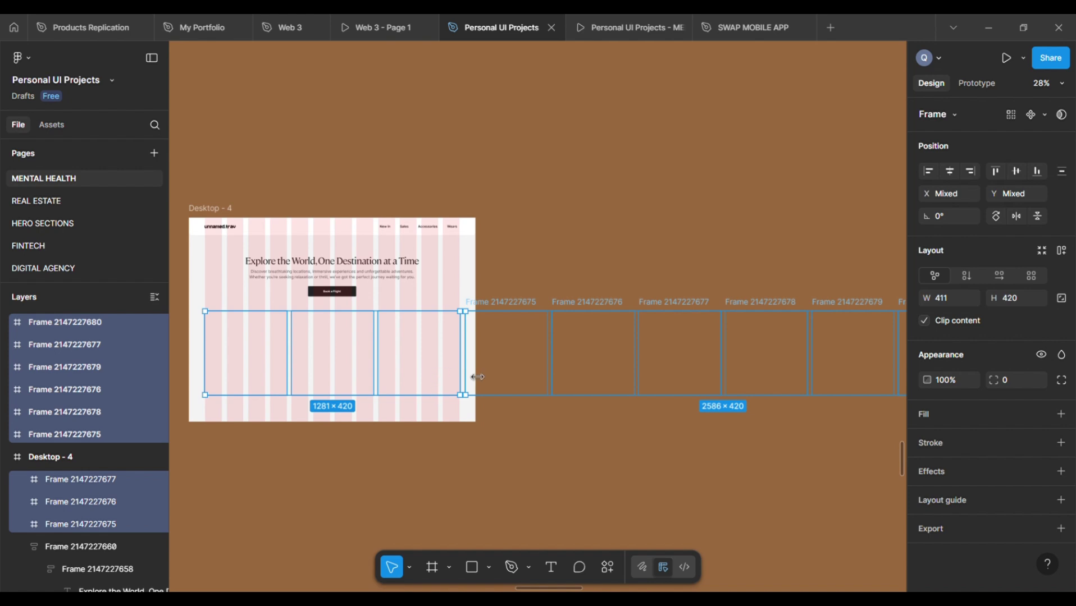
pyautogui.moveTo(519, 364)
pyautogui.mouseDown()
pyautogui.moveTo(519, 601)
pyautogui.moveTo(529, 369)
pyautogui.mouseUp()
pyautogui.press('Escape')
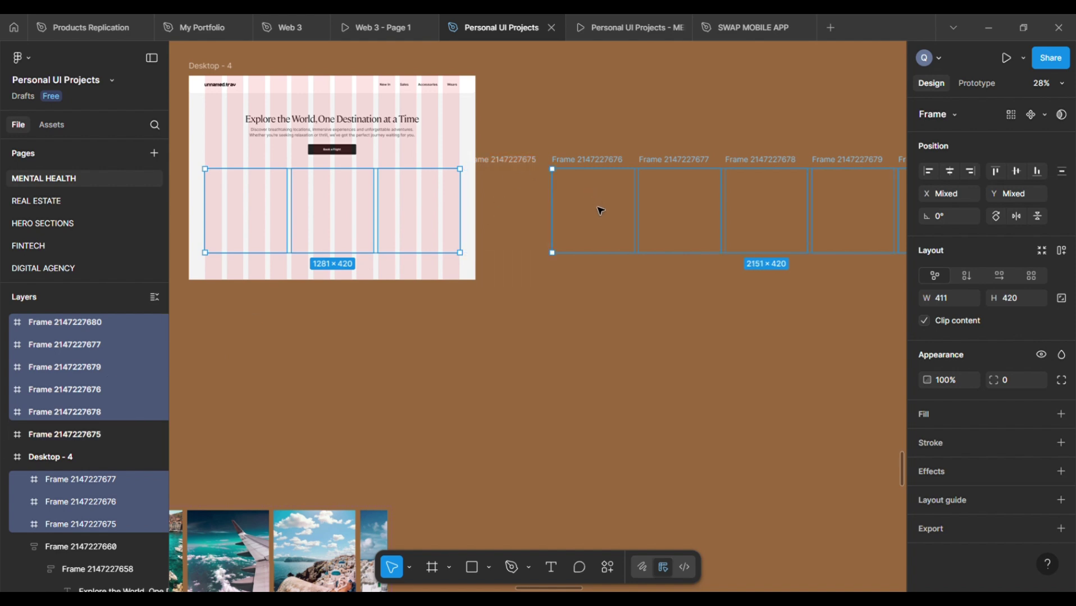
pyautogui.keyDown('shift'); pyautogui.click(409, 195); pyautogui.keyUp('shift')
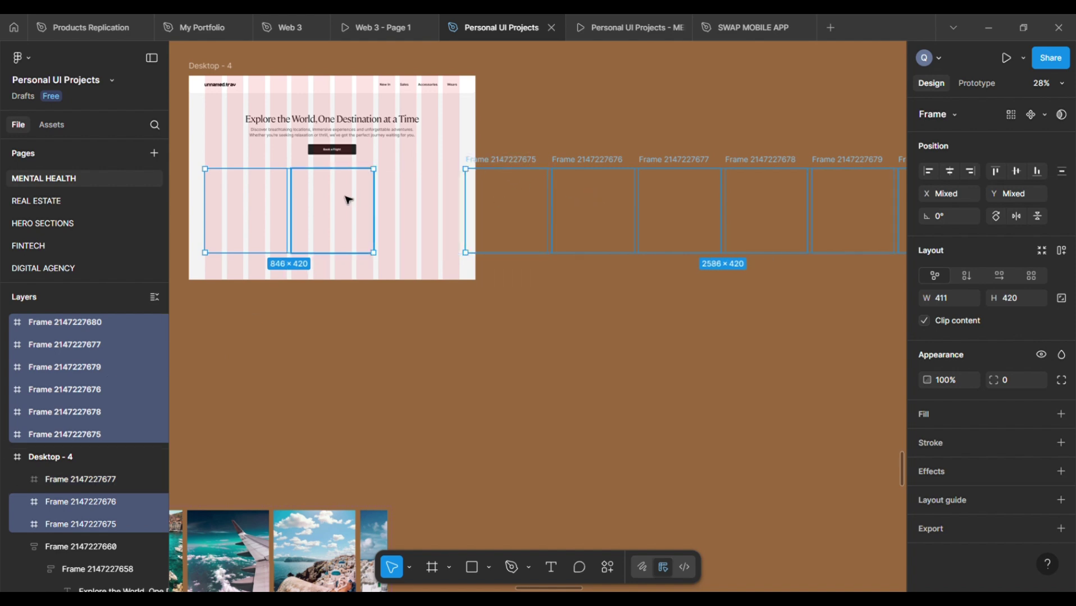
pyautogui.keyDown('shift'); pyautogui.click(348, 199); pyautogui.keyUp('shift')
pyautogui.keyDown('shift'); pyautogui.click(281, 203); pyautogui.keyUp('shift')
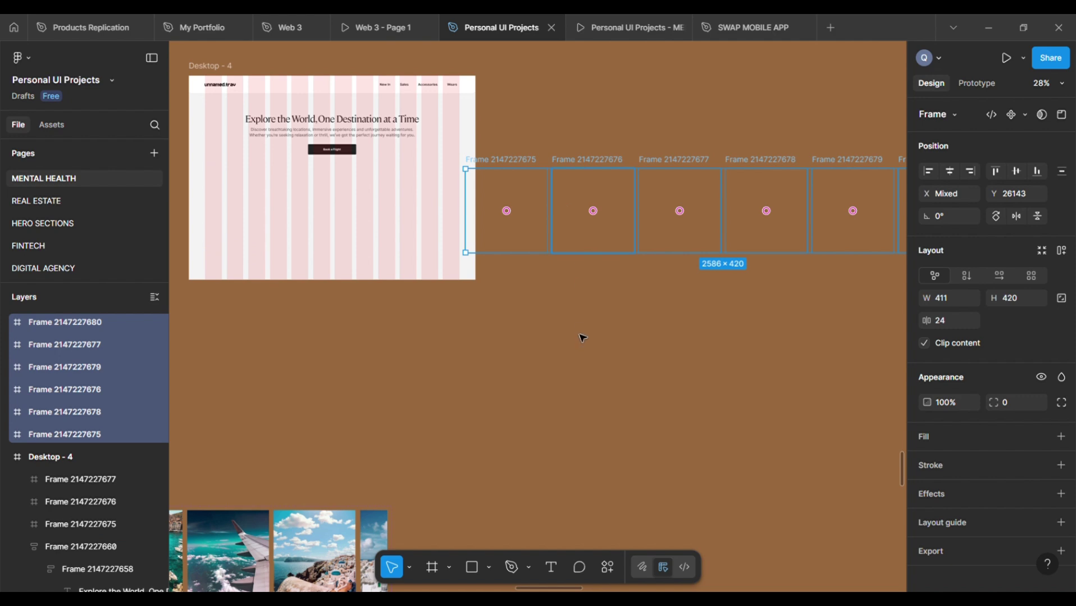
pyautogui.hotkey('ctrl', 'z')
# Move the three frames out of Desktop - 4 to the start of the row below it, aligned at Y 26921.
pyautogui.click(335, 210)
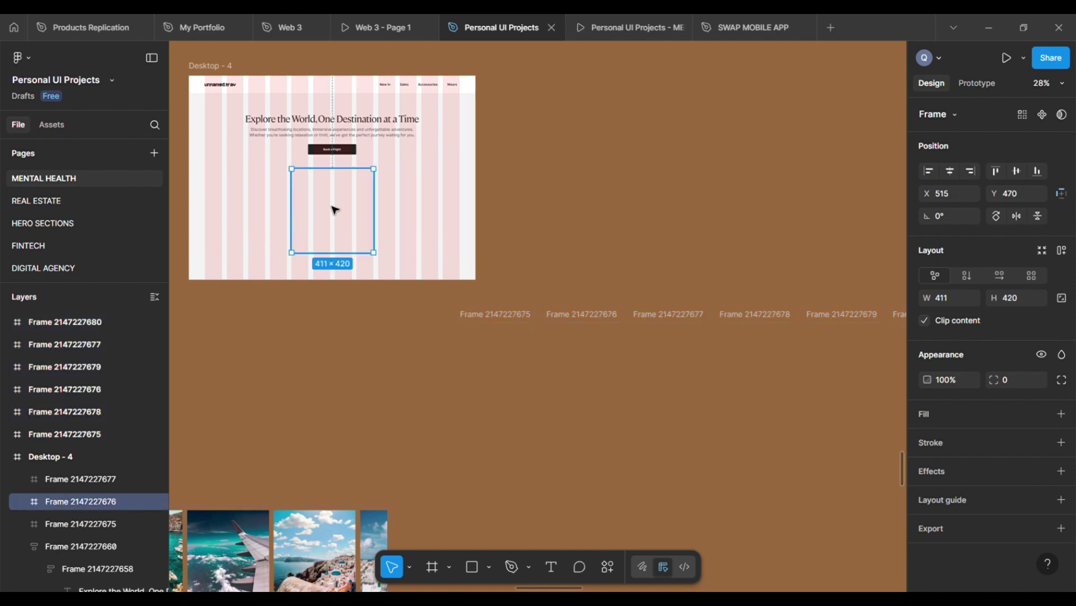
pyautogui.keyDown('shift'); pyautogui.click(408, 211); pyautogui.keyUp('shift')
pyautogui.keyDown('shift'); pyautogui.click(264, 212); pyautogui.keyUp('shift')
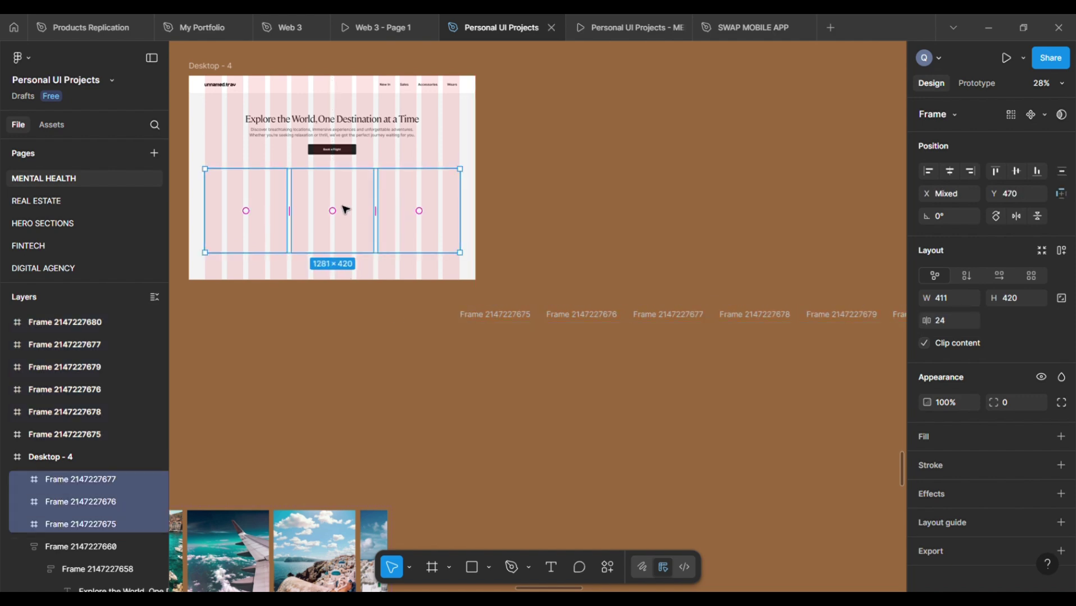
pyautogui.moveTo(345, 210); pyautogui.dragTo(342, 362)
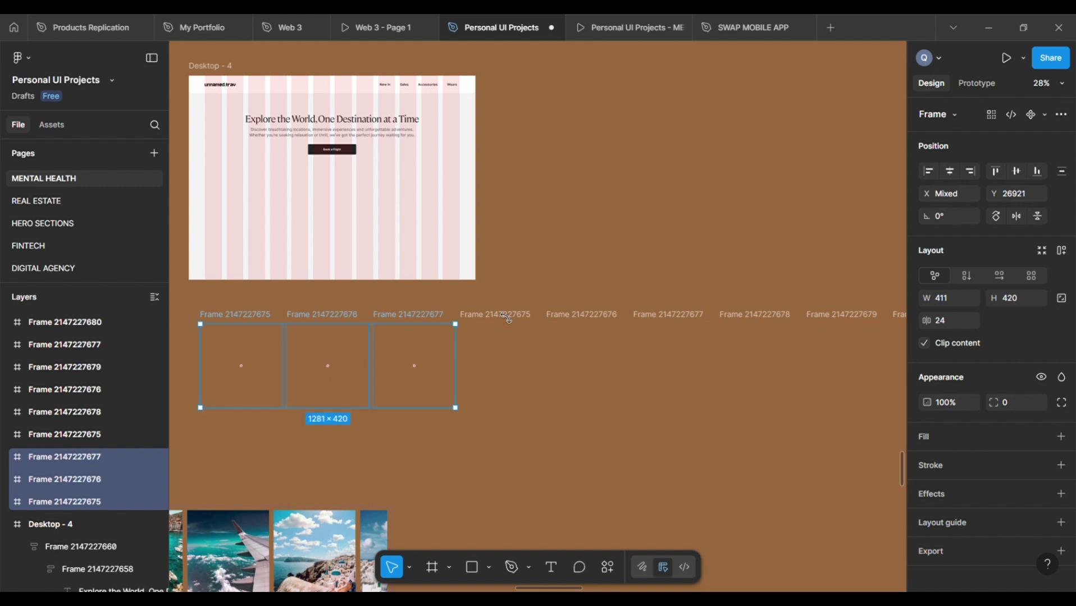
# Move all nine frames together to just above the Desktop - 4 artboard, at Y 25168.
pyautogui.keyDown('shift'); pyautogui.click(502, 319); pyautogui.keyUp('shift')
pyautogui.keyDown('shift'); pyautogui.click(602, 326); pyautogui.keyUp('shift')
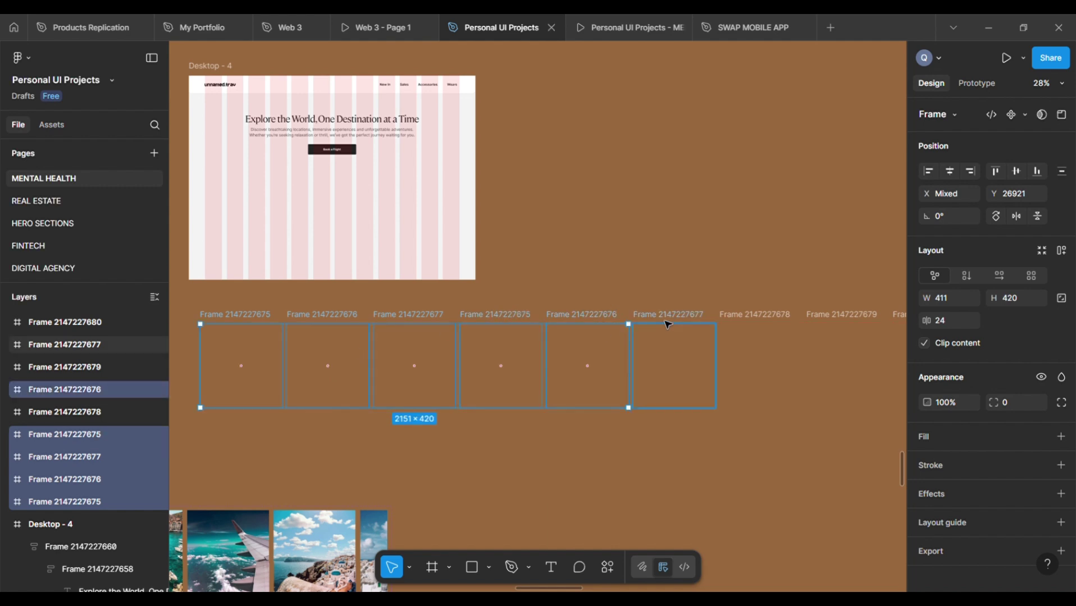
pyautogui.keyDown('shift'); pyautogui.click(669, 325); pyautogui.keyUp('shift')
pyautogui.keyDown('shift'); pyautogui.click(753, 319); pyautogui.keyUp('shift')
pyautogui.keyDown('shift'); pyautogui.click(834, 320); pyautogui.keyUp('shift')
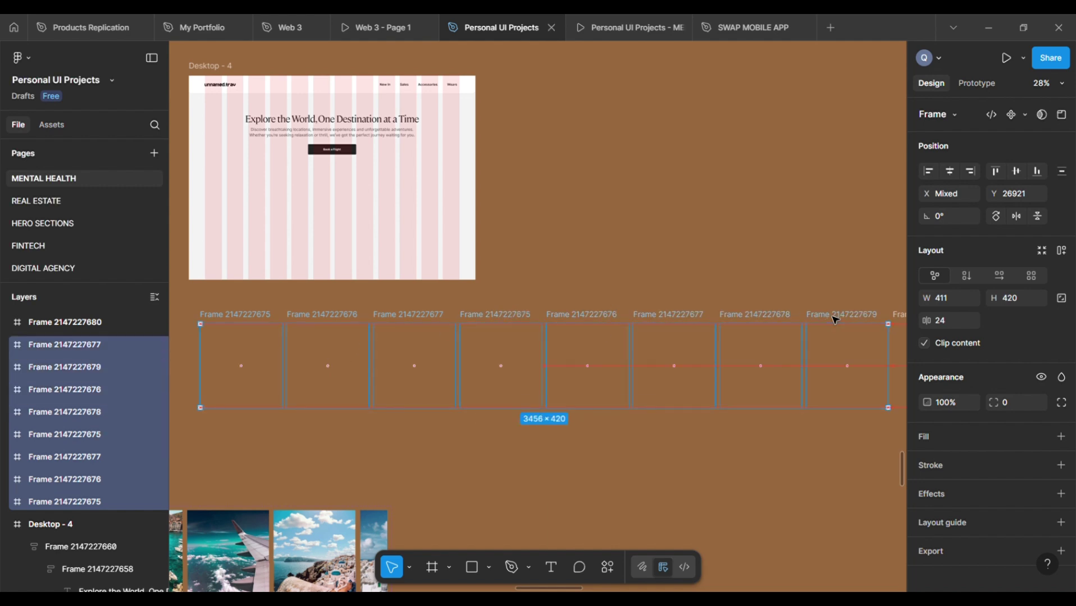
pyautogui.hscroll(2, 820, 317)
pyautogui.keyDown('shift'); pyautogui.click(859, 318); pyautogui.keyUp('shift')
pyautogui.hscroll(5, 867, 319)
pyautogui.hscroll(-2, 868, 319)
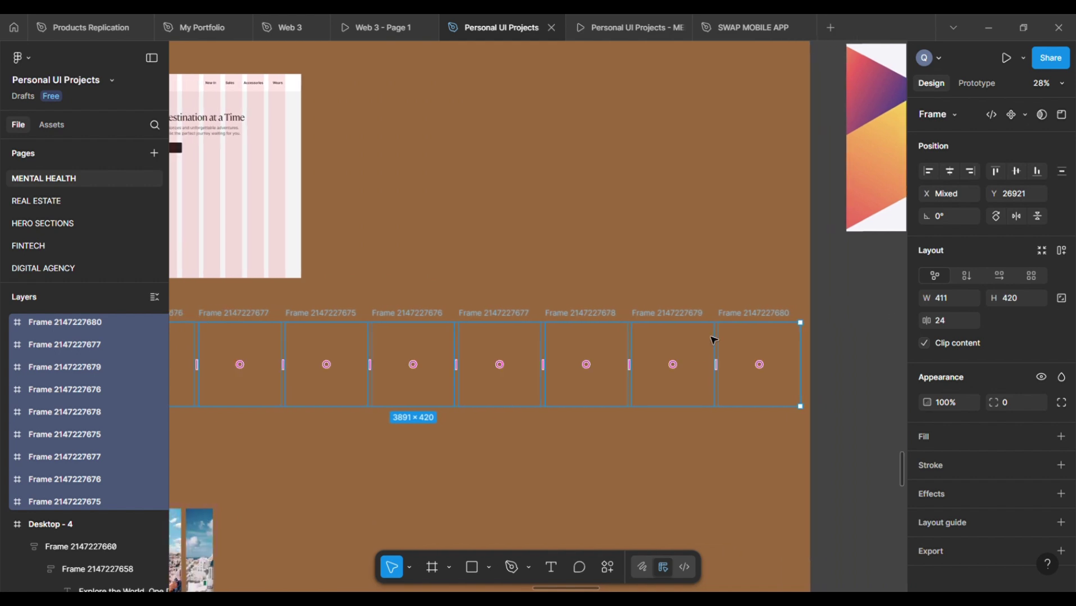
pyautogui.scroll(-5, 713, 341)
pyautogui.scroll(5, 578, 356)
pyautogui.moveTo(512, 409); pyautogui.dragTo(481, 104)
pyautogui.hscroll(-3, 481, 103)
pyautogui.scroll(2, 481, 104)
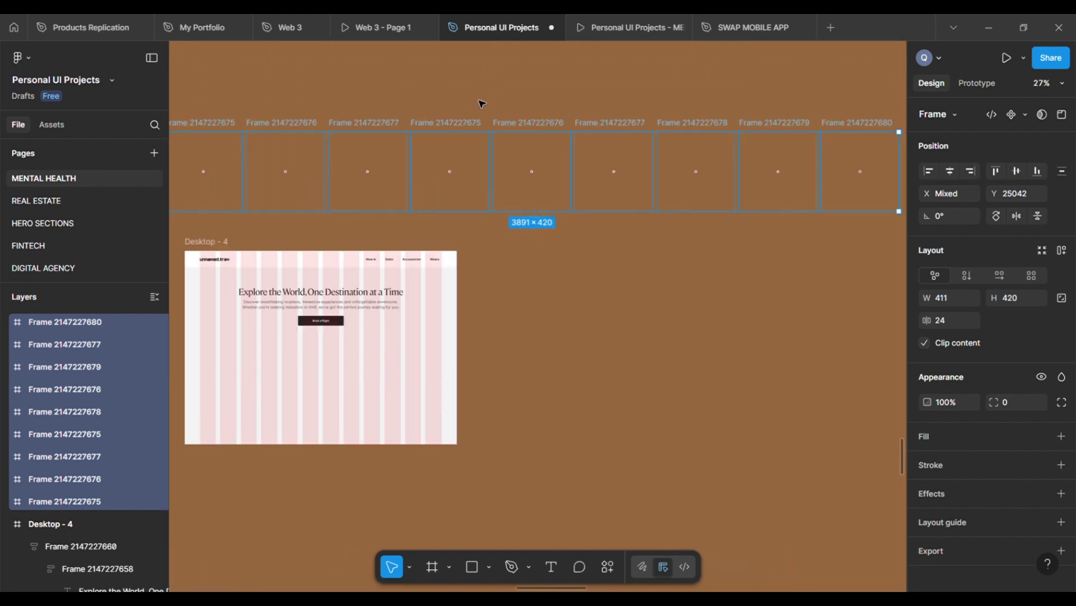
pyautogui.scroll(-3, 481, 104)
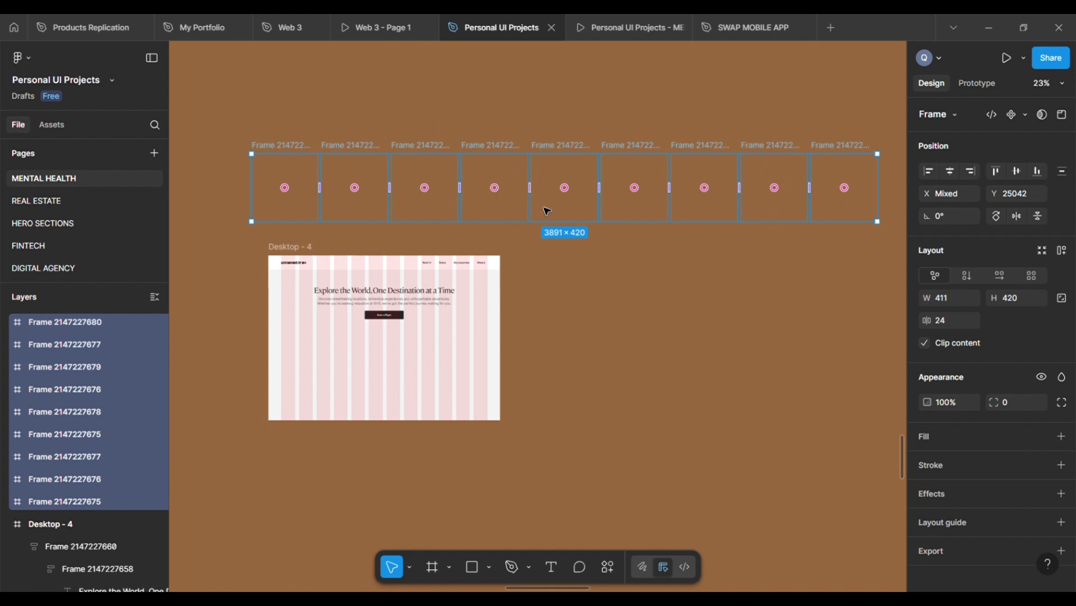
pyautogui.moveTo(546, 211); pyautogui.dragTo(548, 230)
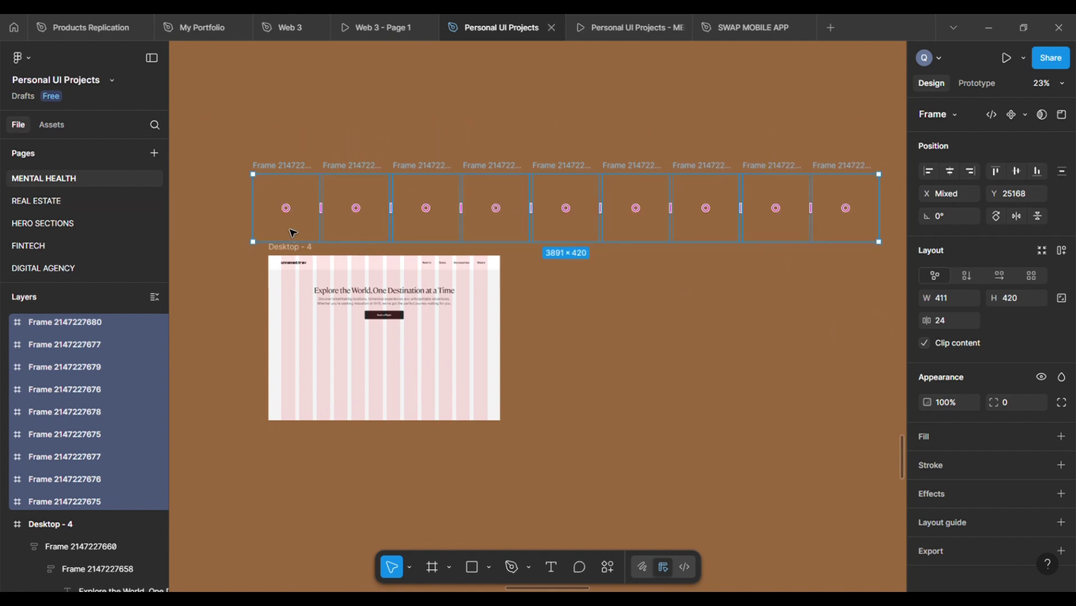
# Run the Unsplash plugin with the first frame of the row selected.
pyautogui.click(292, 232)
pyautogui.hotkey('ctrl', 'k')
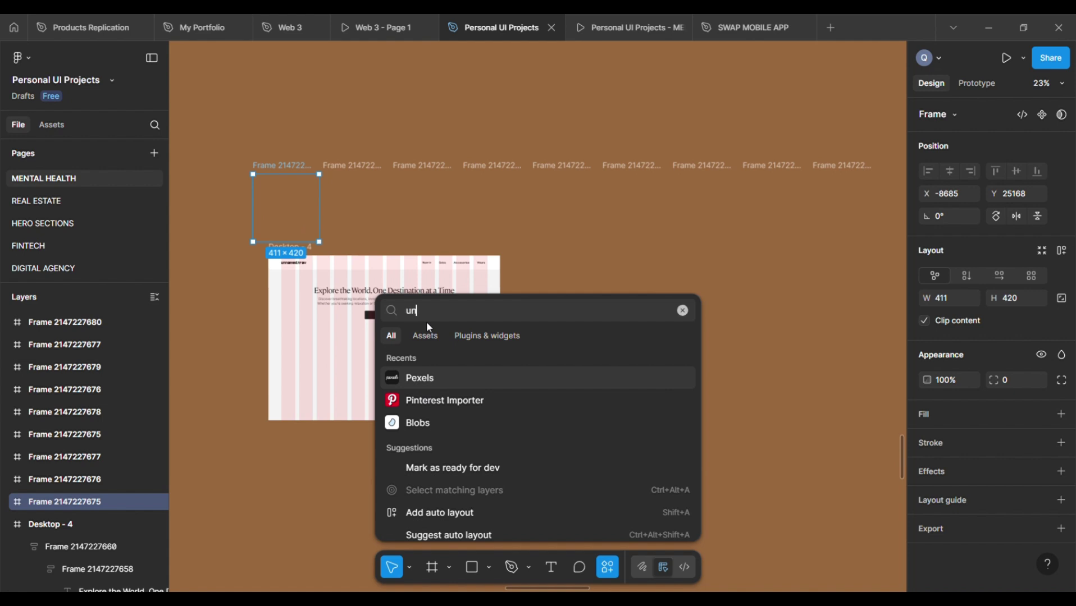
pyautogui.write('unspla')
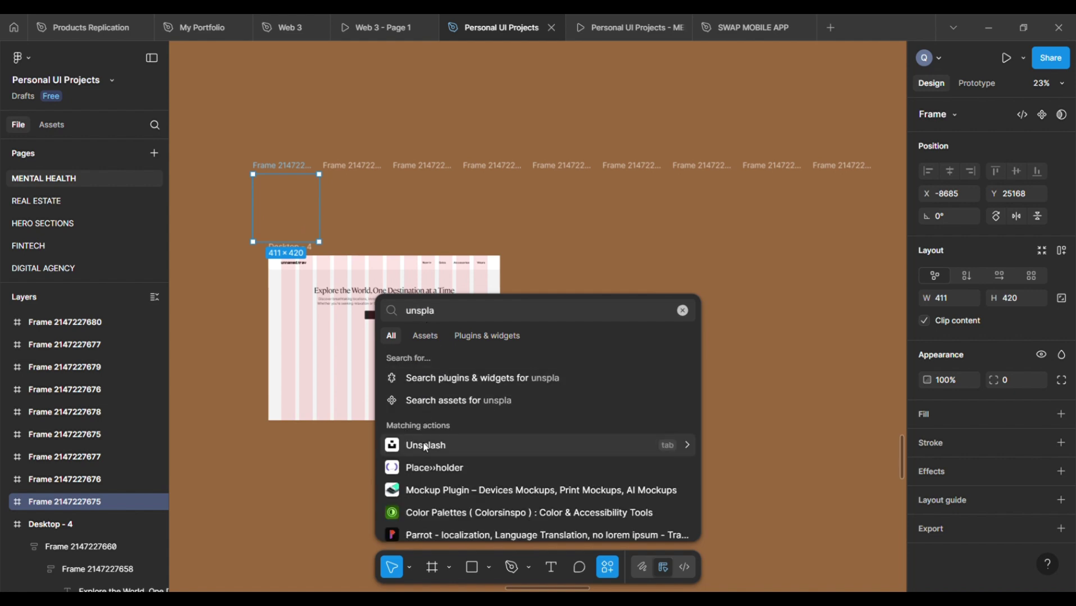
pyautogui.click(426, 447)
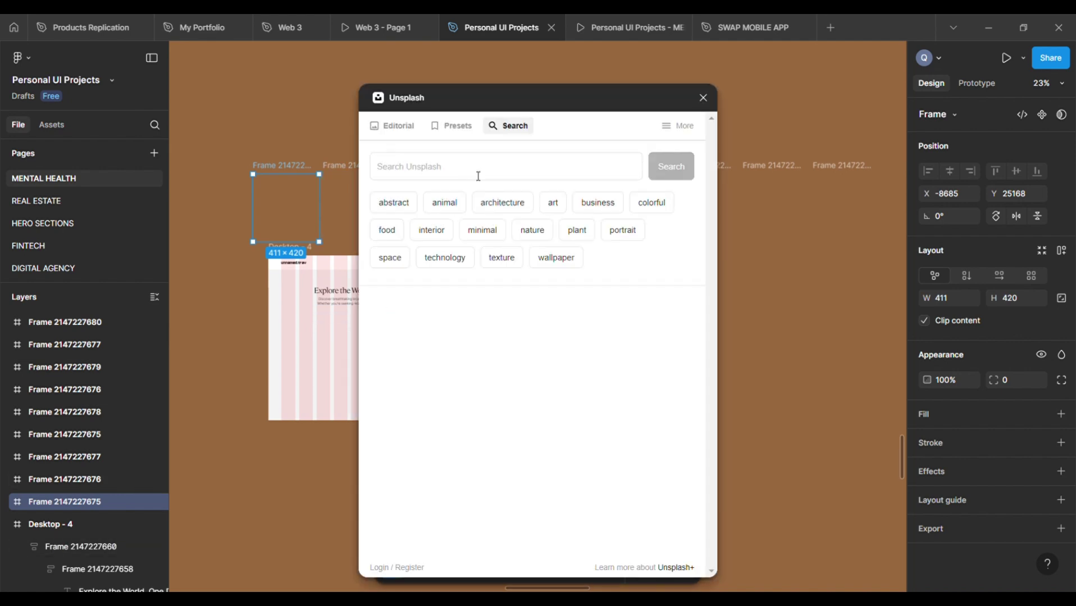
# Search Unsplash for "travel" and fill the first frame with the airplane wing above sunset clouds photo.
pyautogui.click(440, 167)
pyautogui.write('travel')
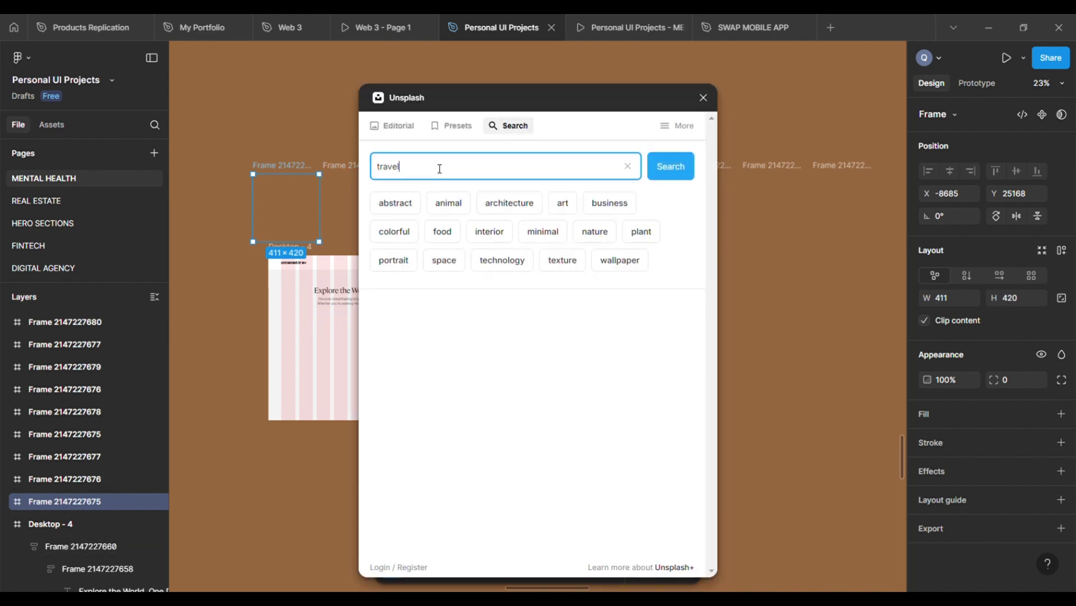
pyautogui.press('Return')
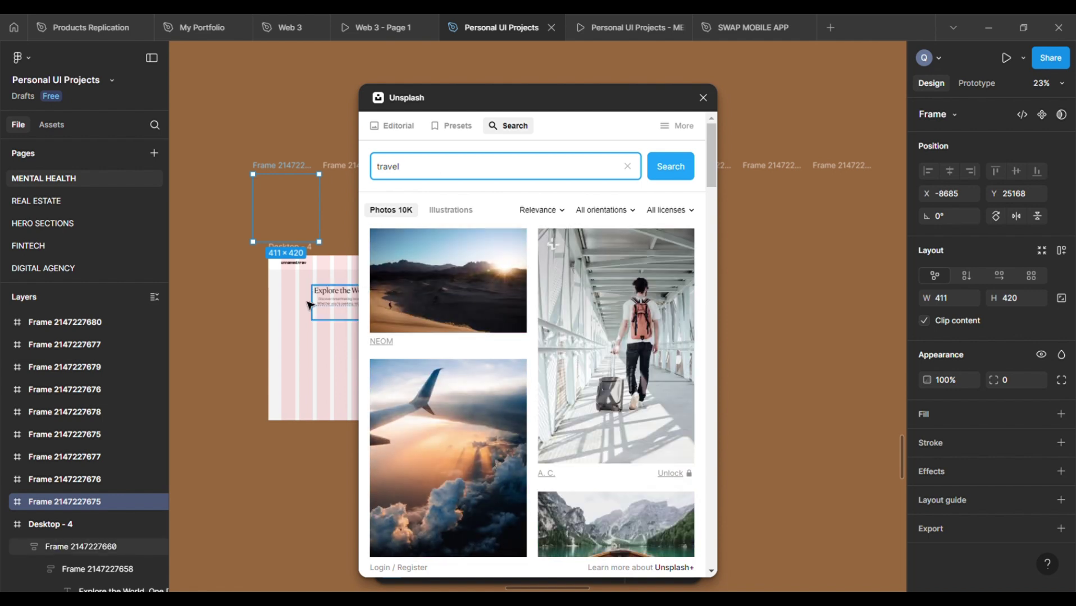
pyautogui.hscroll(3, 309, 306)
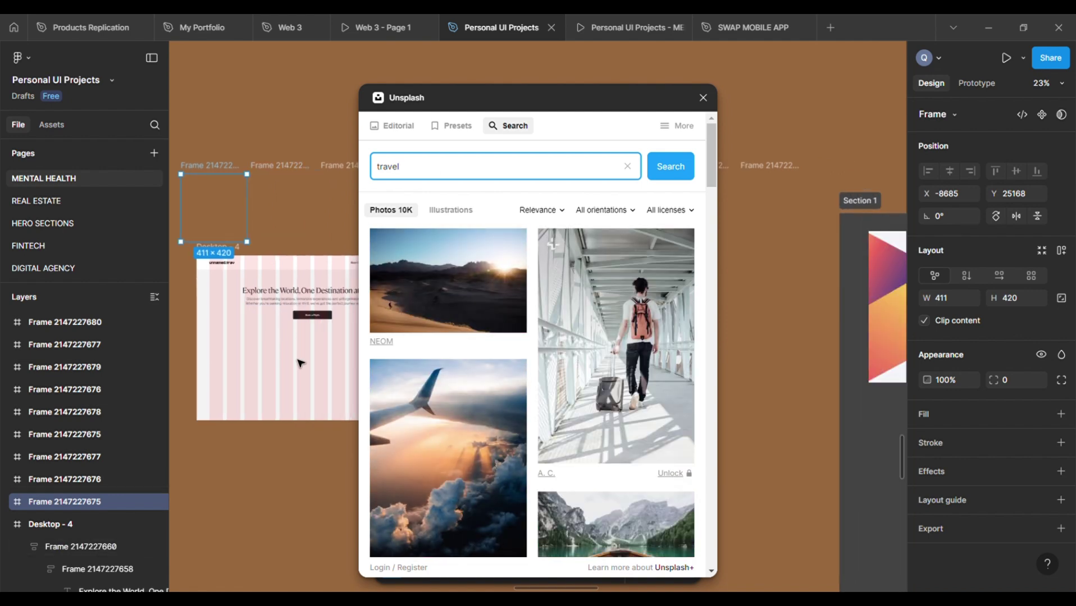
pyautogui.click(441, 426)
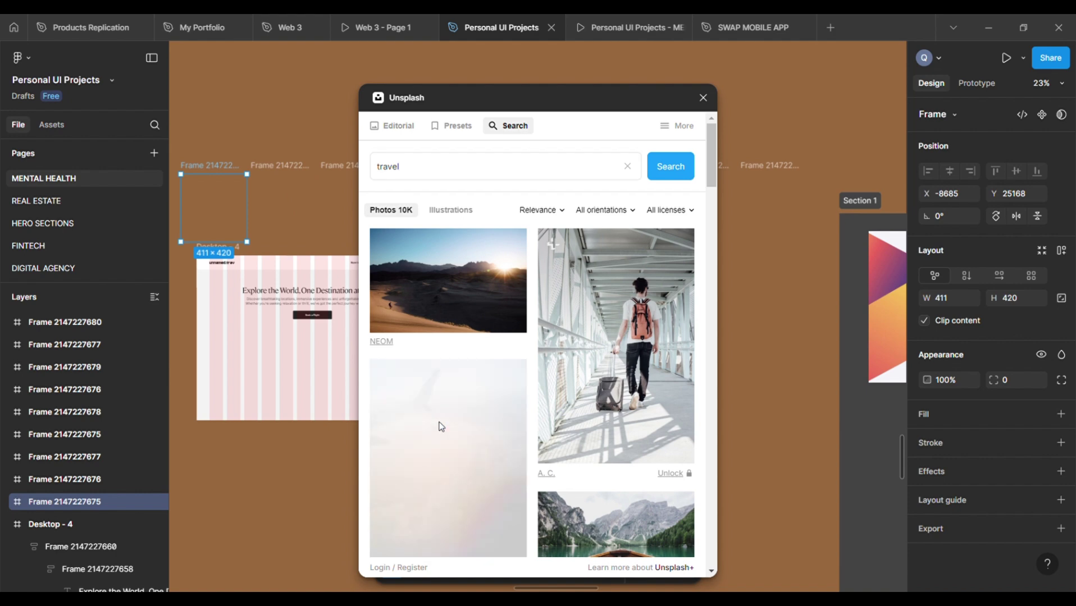
# Fill the second frame of the row with the photo of the wooden boat on a mountain lake.
pyautogui.scroll(-6, 500, 478)
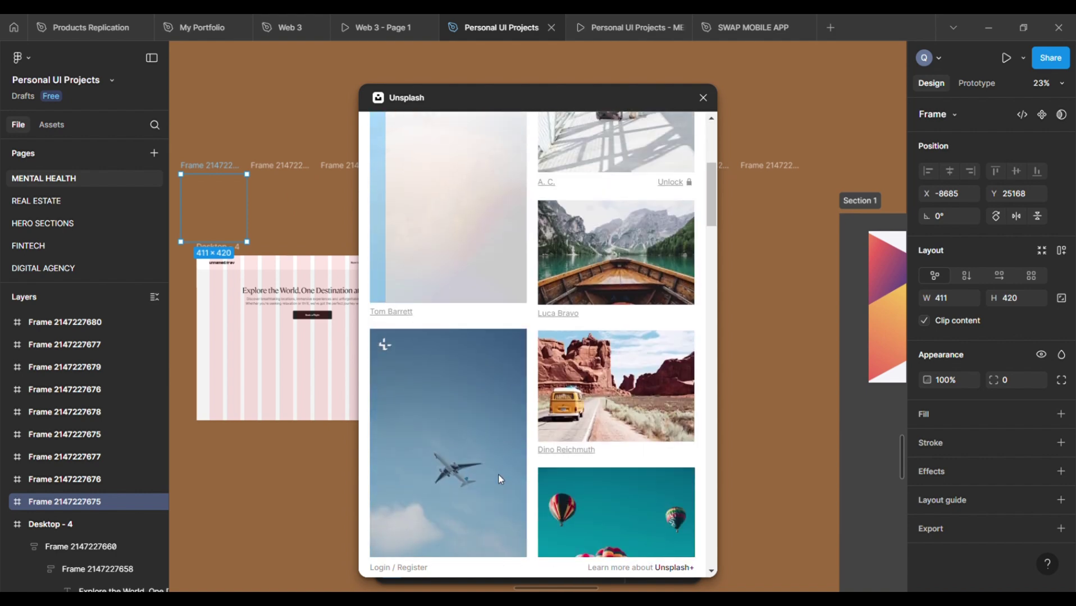
pyautogui.scroll(-2, 522, 471)
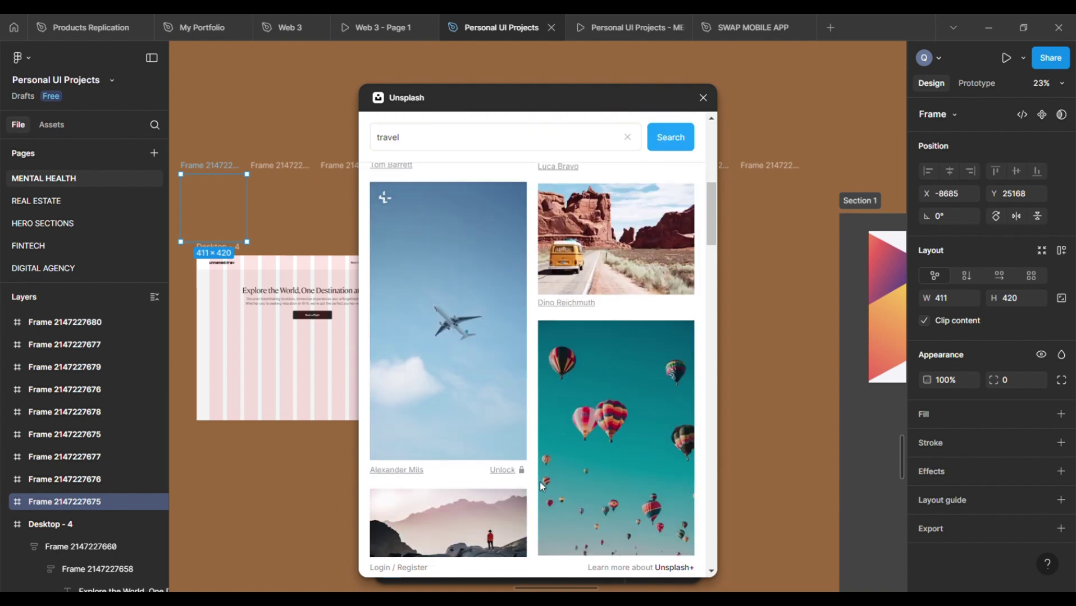
pyautogui.scroll(3, 539, 482)
pyautogui.scroll(-2, 539, 482)
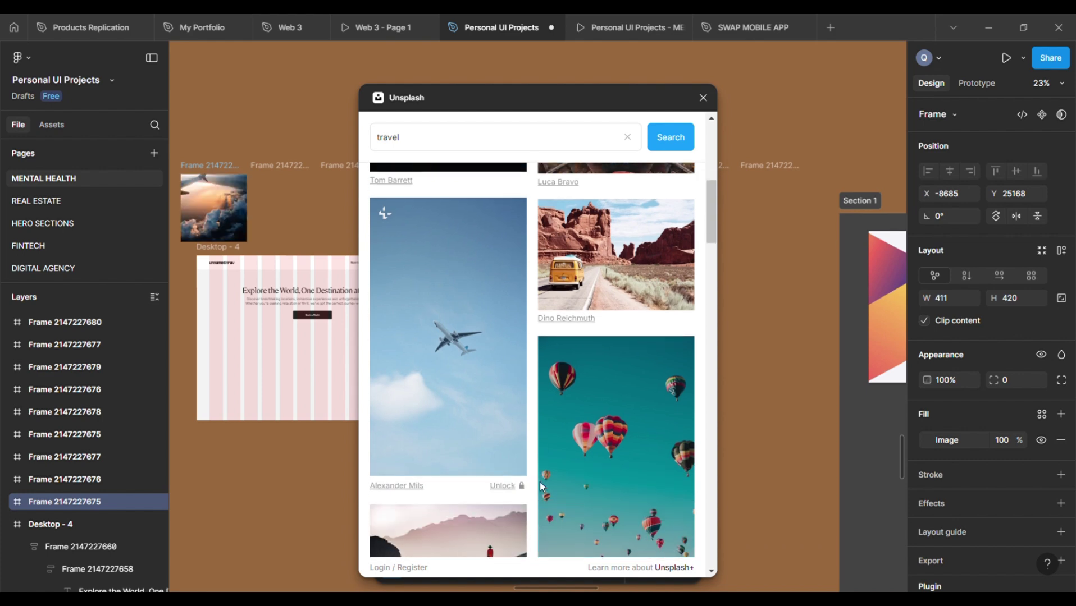
pyautogui.scroll(4, 540, 481)
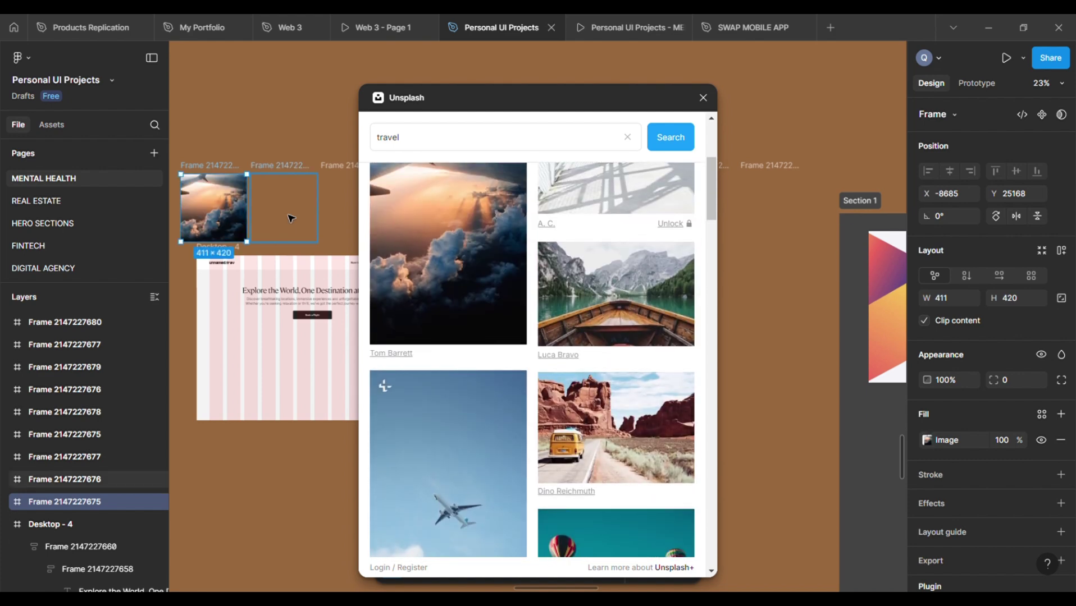
pyautogui.click(288, 215)
pyautogui.scroll(-2, 529, 408)
pyautogui.scroll(2, 529, 408)
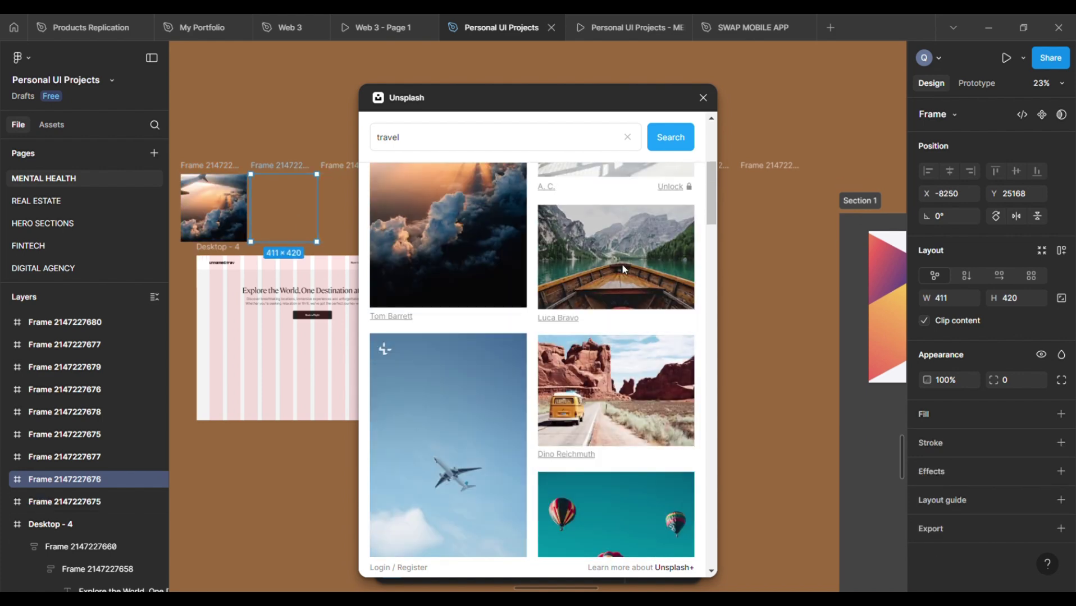
# Fill the third frame of the row with the photo of a person in red standing on rocks before mountains.
pyautogui.hscroll(2, 355, 229)
pyautogui.hscroll(1, 355, 228)
pyautogui.scroll(-8, 521, 354)
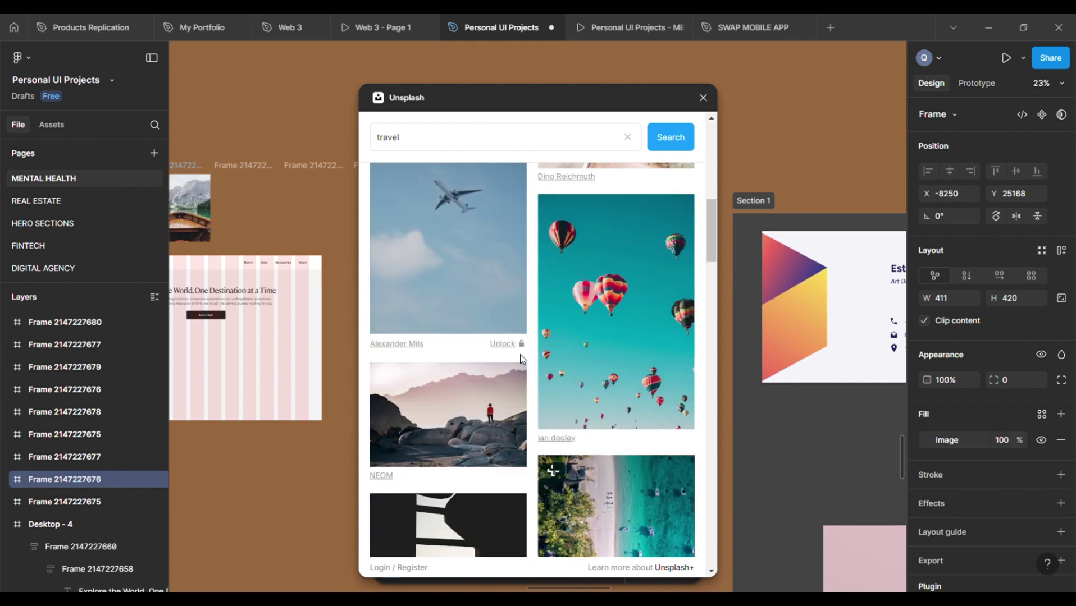
pyautogui.scroll(1, 521, 359)
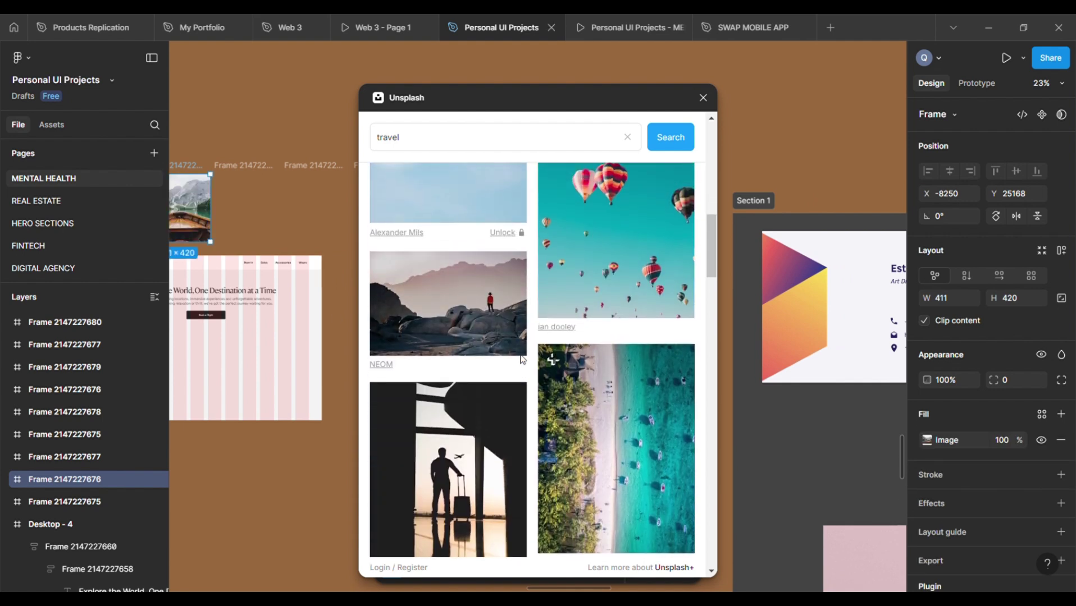
pyautogui.click(227, 210)
pyautogui.click(449, 304)
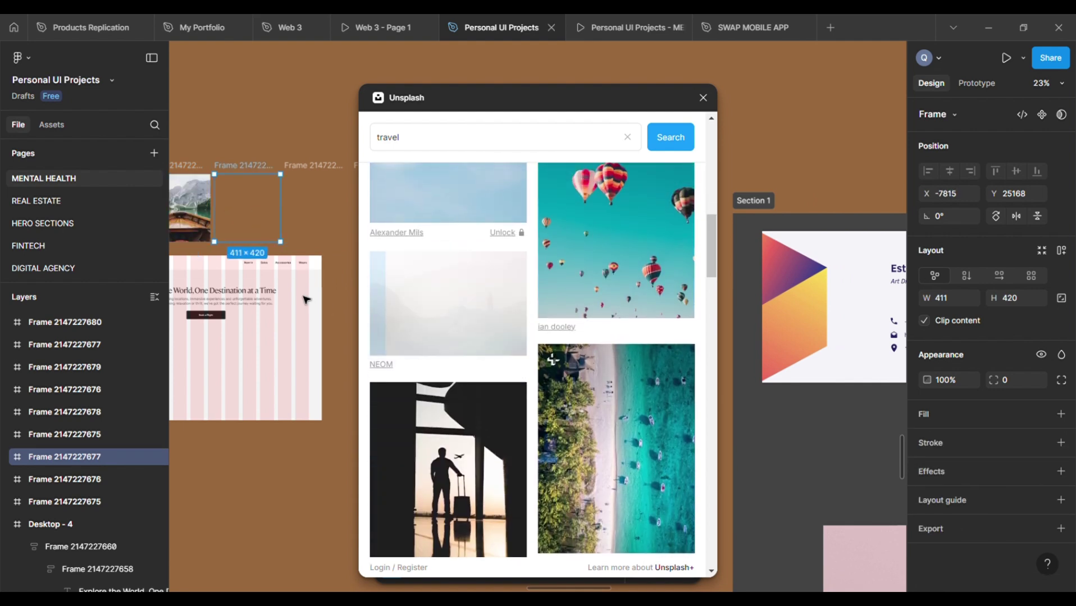
# Fill the fourth frame of the row with the photo of an airplane wing and sunset seen through a window.
pyautogui.hscroll(2, 306, 301)
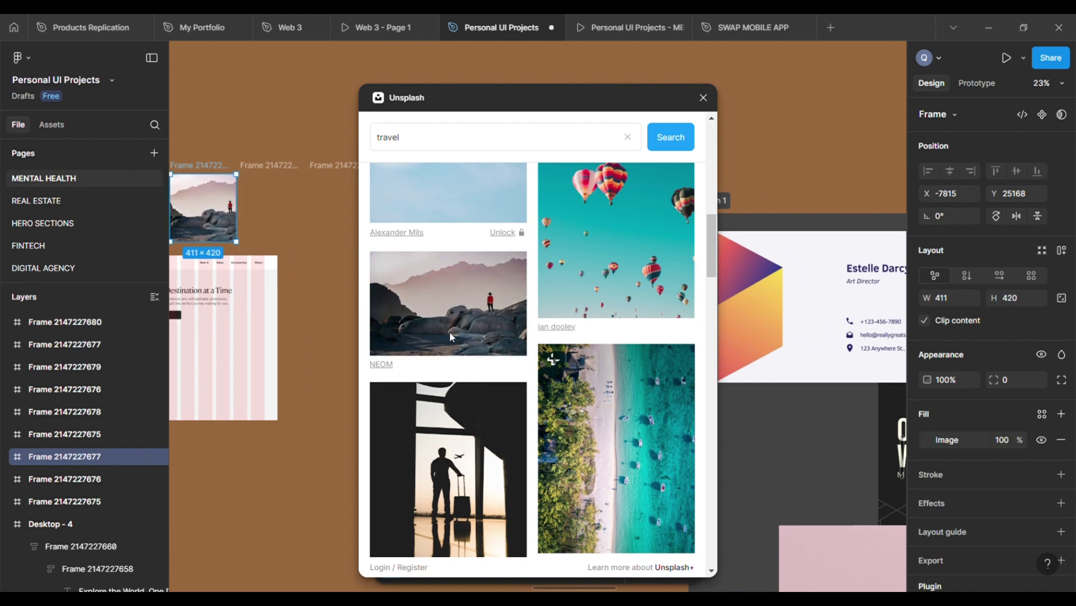
pyautogui.scroll(-8, 498, 402)
pyautogui.scroll(2, 499, 402)
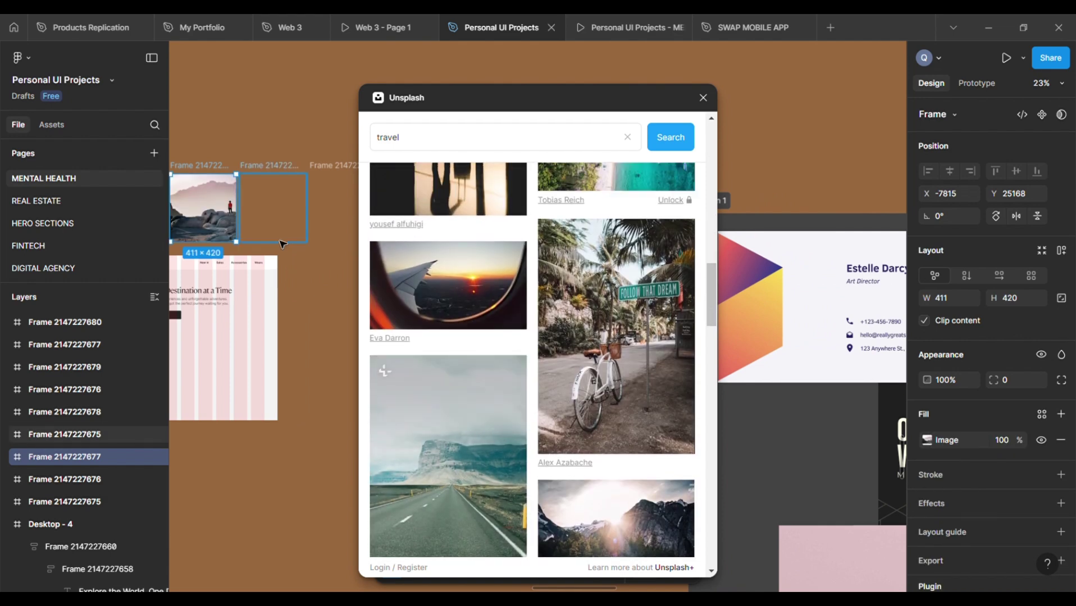
pyautogui.click(264, 212)
pyautogui.click(385, 302)
pyautogui.hscroll(3, 314, 360)
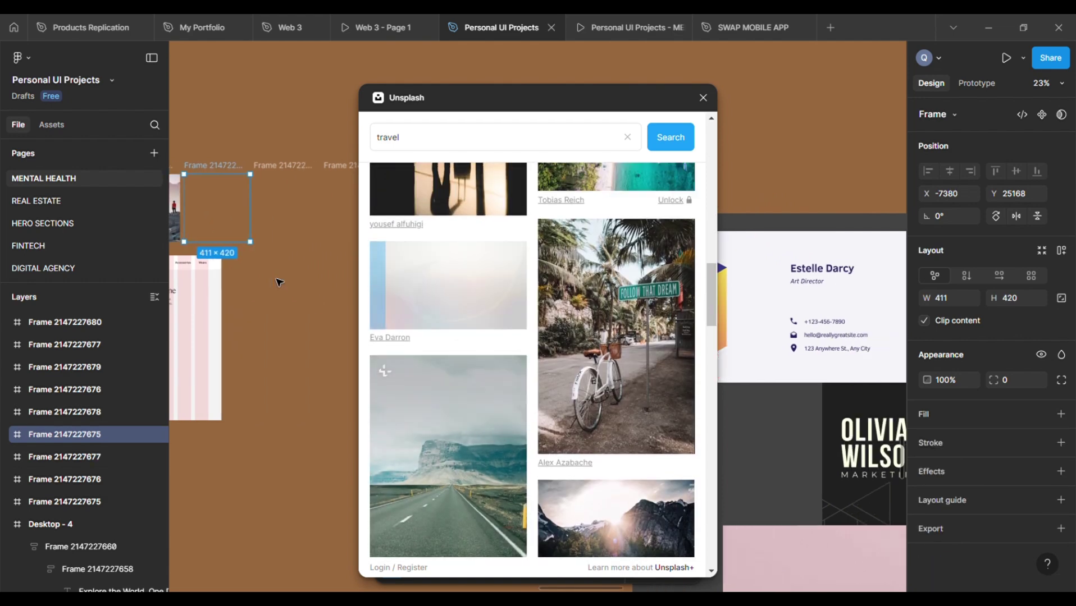
# Fill the fifth frame of the row with the photo of a boat on a turquoise mountain lake.
pyautogui.scroll(-5, 459, 472)
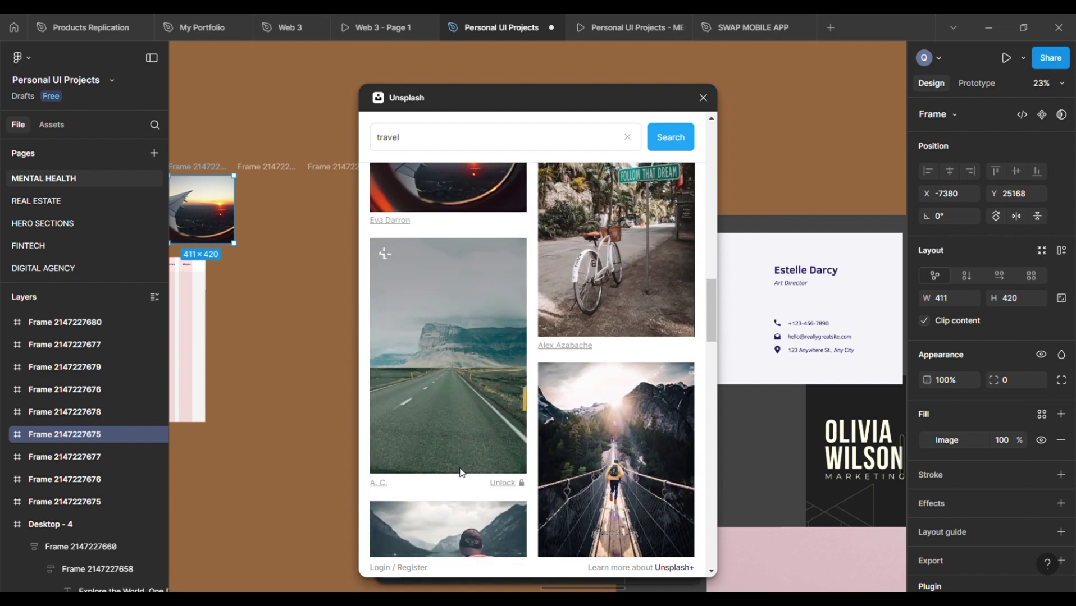
pyautogui.click(271, 208)
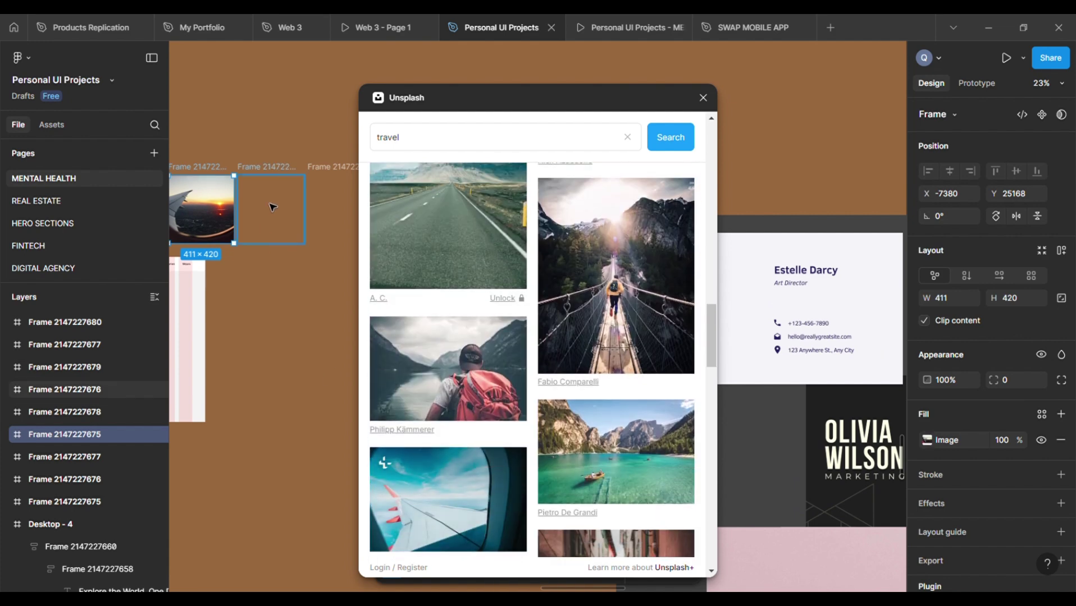
pyautogui.click(612, 461)
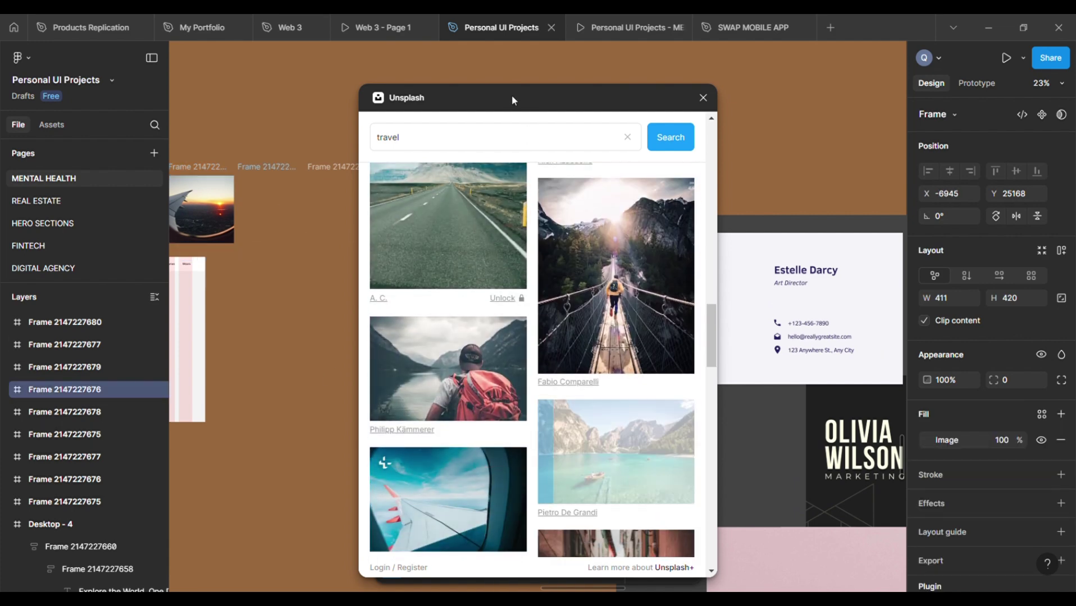
# Move the Unsplash window clear of the remaining frames and fill the sixth frame with the photo of a bridge over a canal.
pyautogui.moveTo(512, 96); pyautogui.dragTo(778, 106)
pyautogui.scroll(-4, 761, 287)
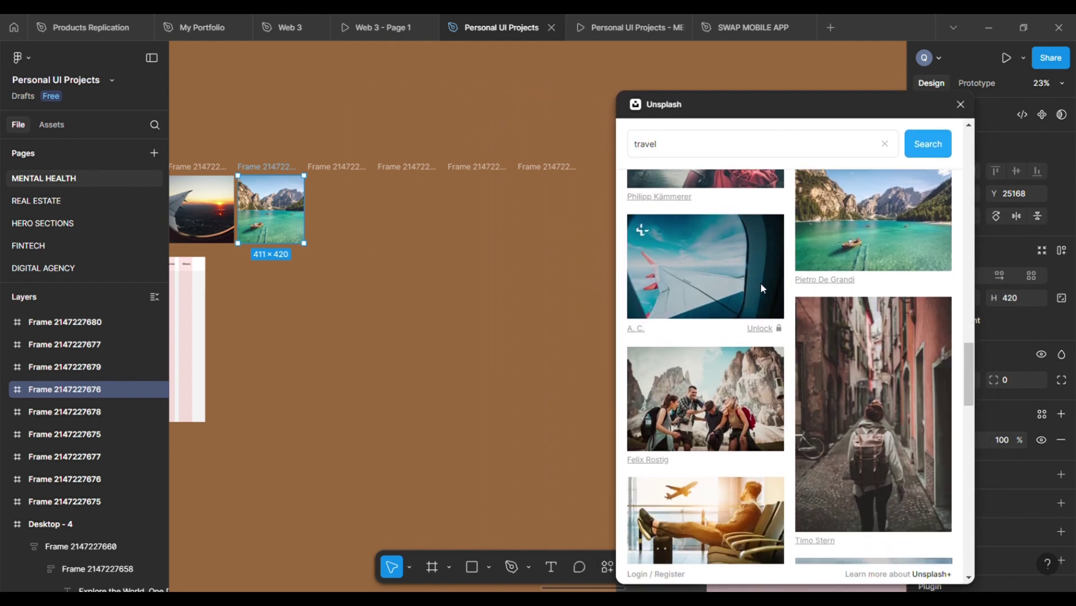
pyautogui.click(358, 214)
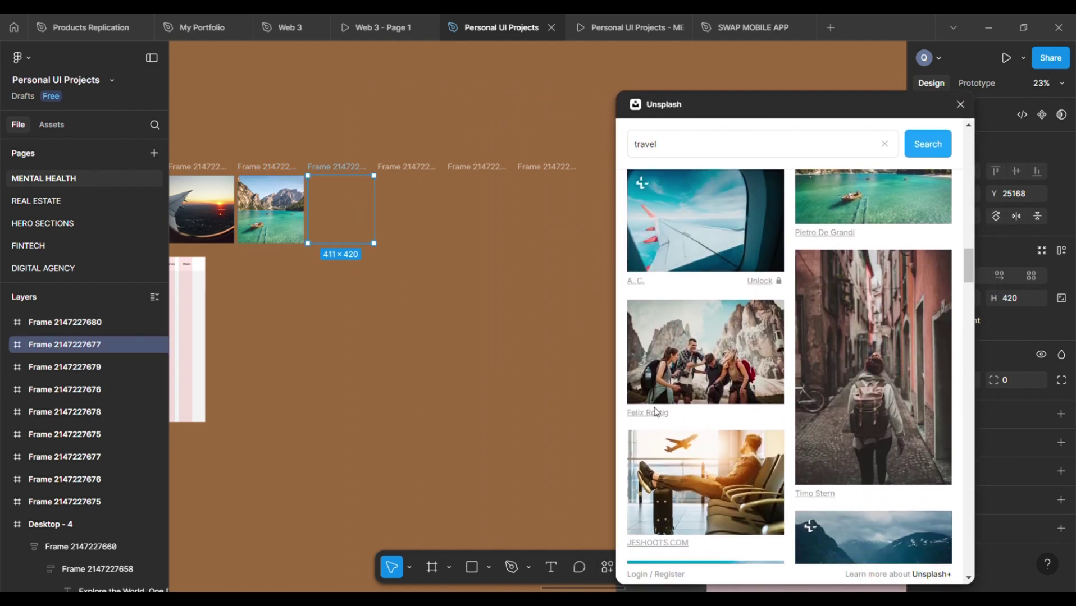
pyautogui.scroll(-5, 686, 485)
pyautogui.click(686, 486)
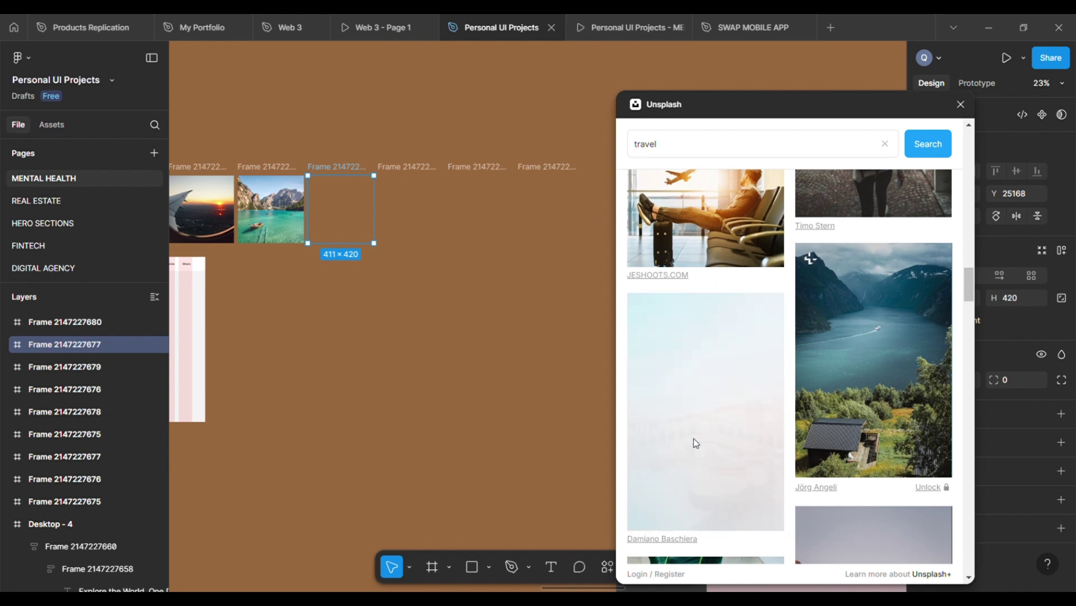
# Fill the seventh frame of the row with the photo of whitewashed steps leading down to a blue sea.
pyautogui.scroll(-5, 710, 417)
pyautogui.scroll(-2, 710, 417)
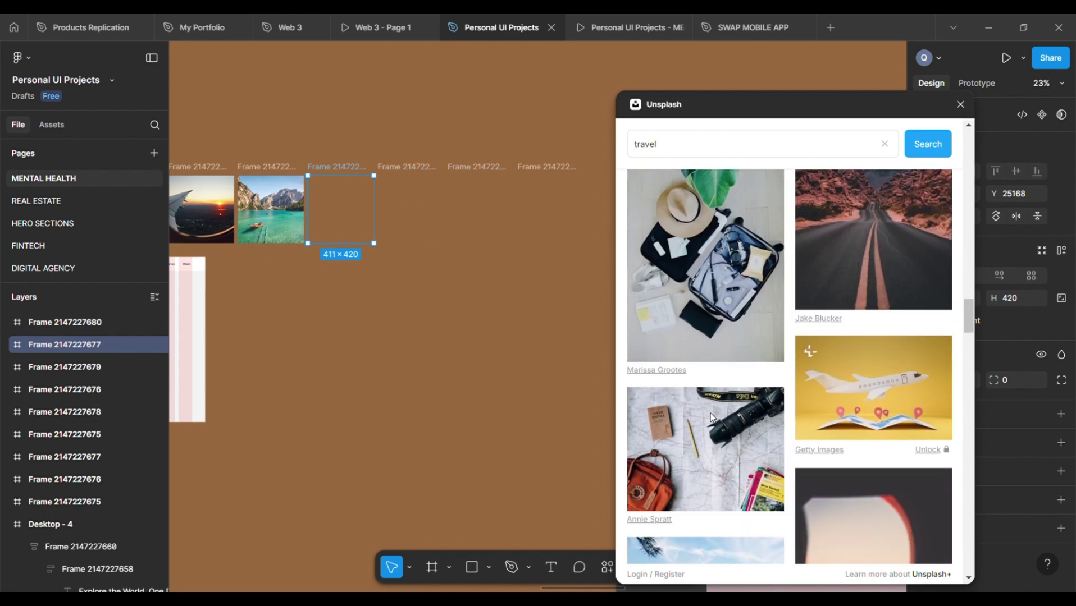
pyautogui.scroll(-3, 718, 422)
pyautogui.scroll(-3, 719, 422)
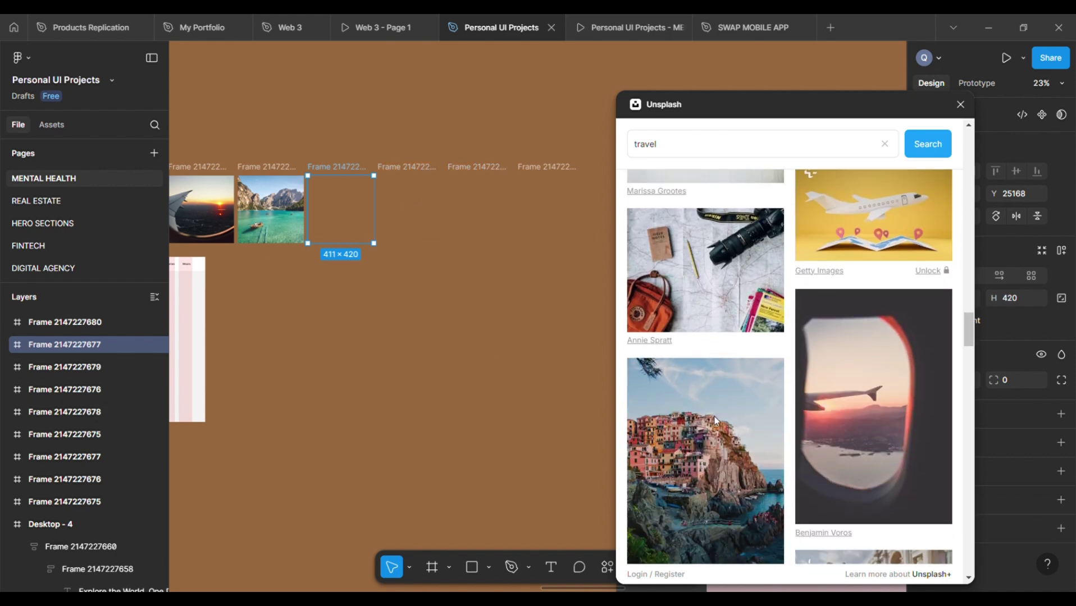
pyautogui.click(414, 201)
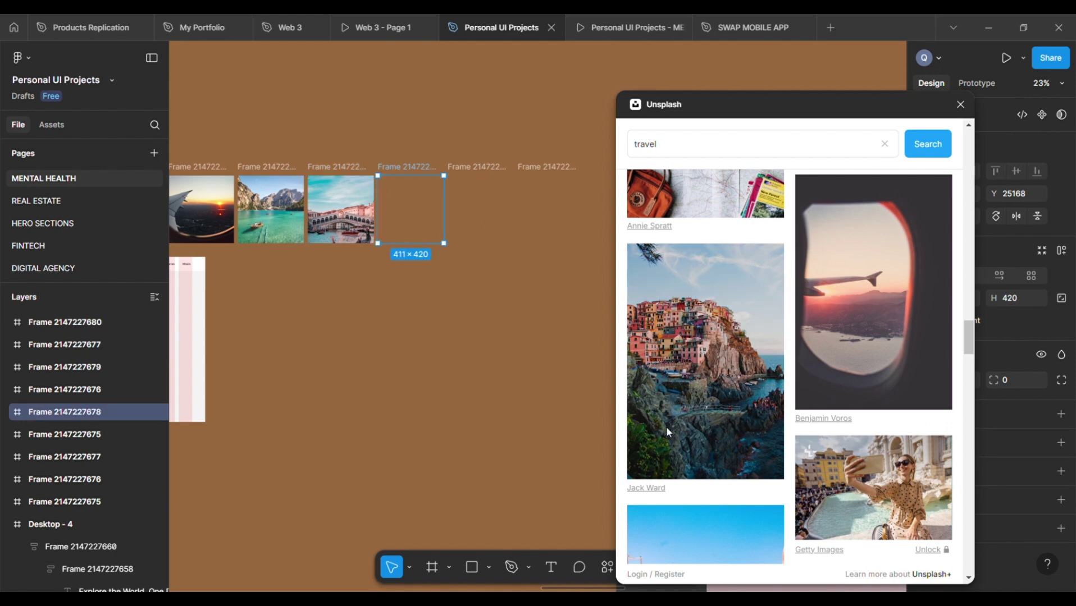
pyautogui.click(843, 475)
pyautogui.scroll(-4, 711, 432)
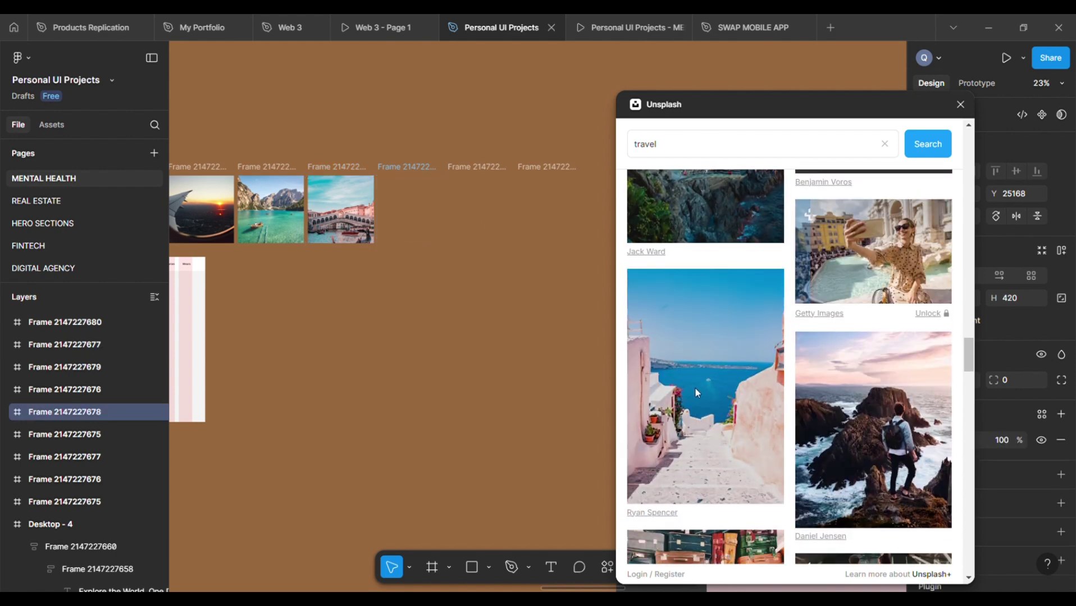
pyautogui.click(697, 392)
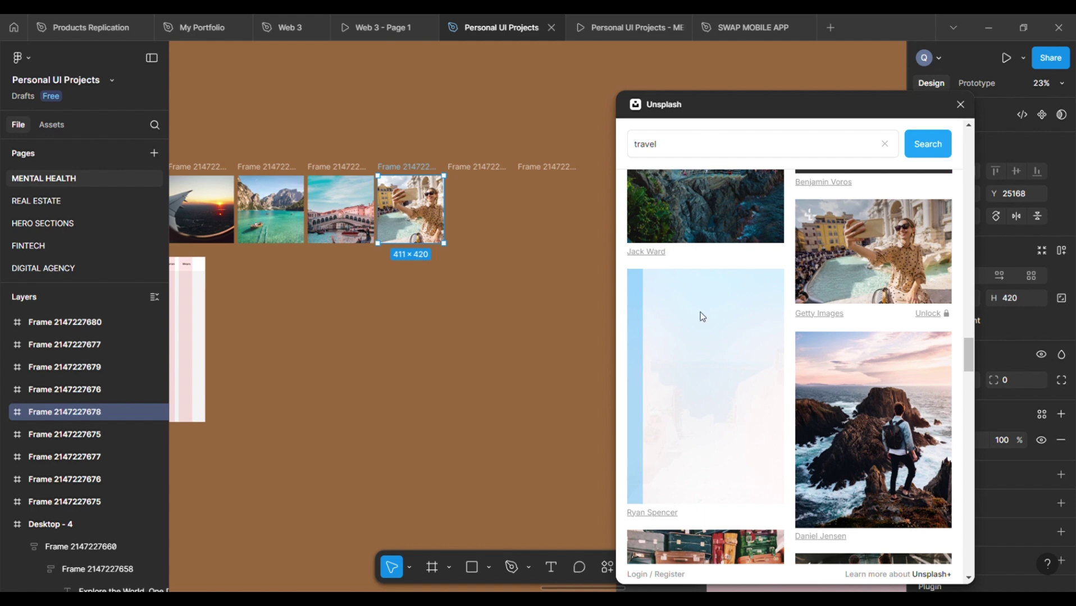
# Fill the eighth frame of the row with the photo of the colourful village on a sea cliff.
pyautogui.scroll(3, 700, 312)
pyautogui.click(469, 216)
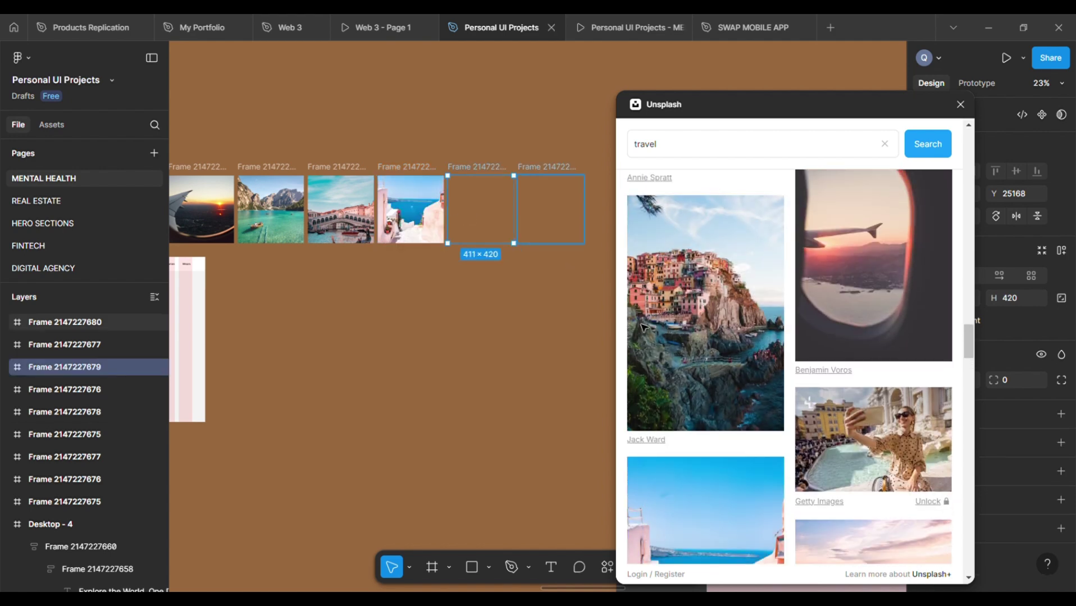
pyautogui.click(686, 303)
pyautogui.scroll(-5, 715, 447)
pyautogui.scroll(-6, 716, 447)
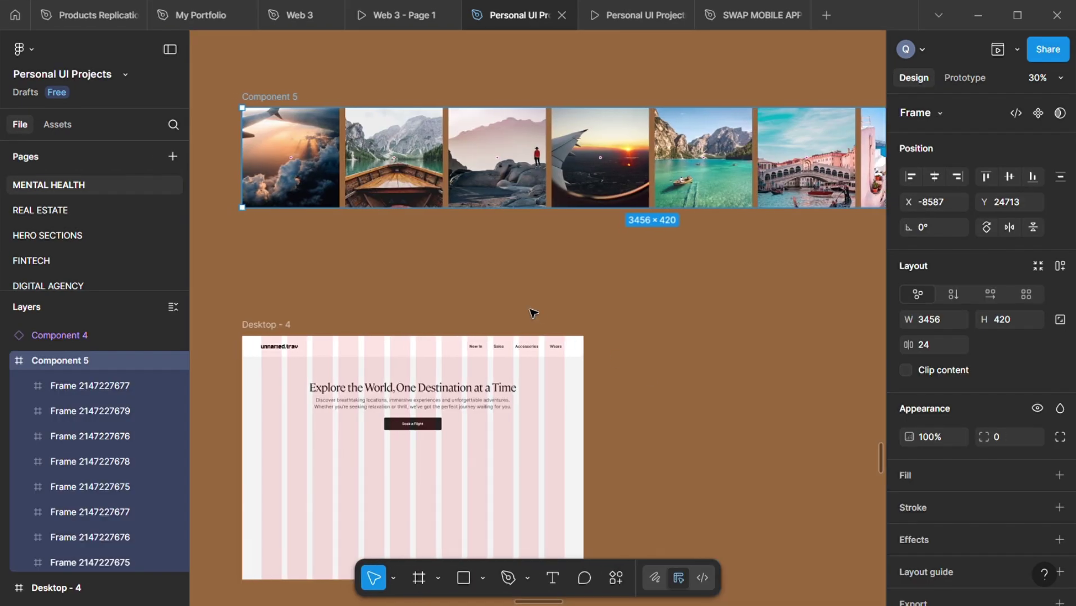
# Turn on content clipping for the Component 5 photo row and narrow it to 2374 wide.
pyautogui.scroll(-3, 533, 310)
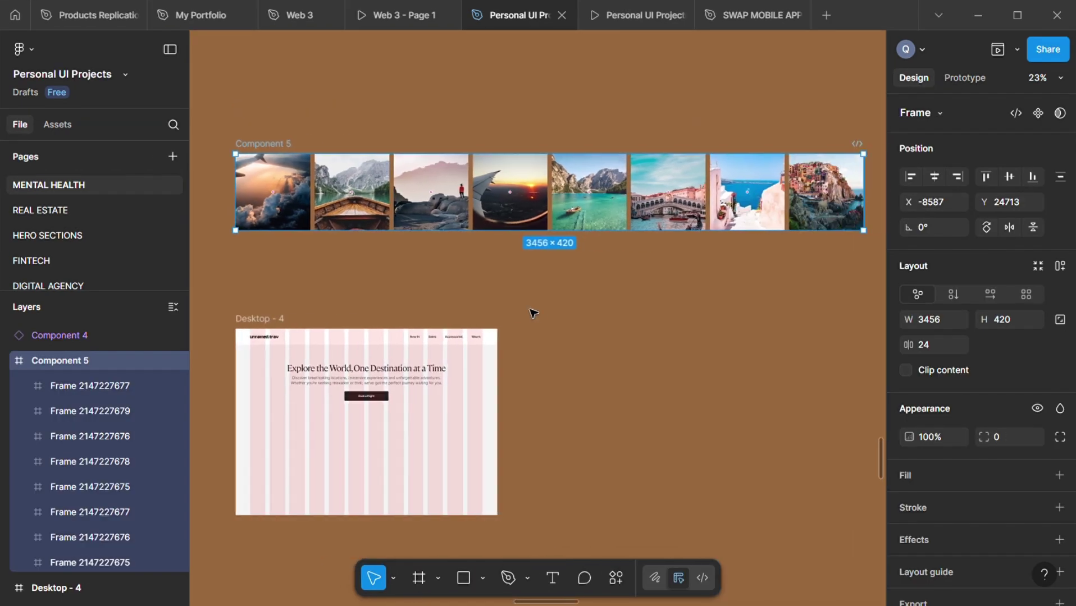
pyautogui.click(331, 120)
pyautogui.click(275, 145)
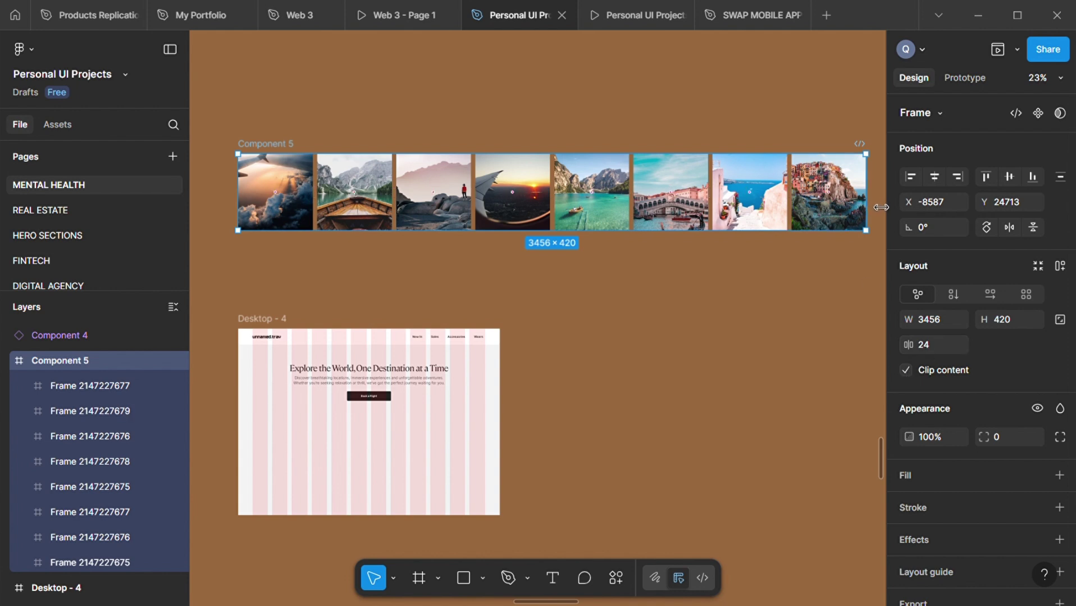
pyautogui.moveTo(853, 207); pyautogui.dragTo(657, 207)
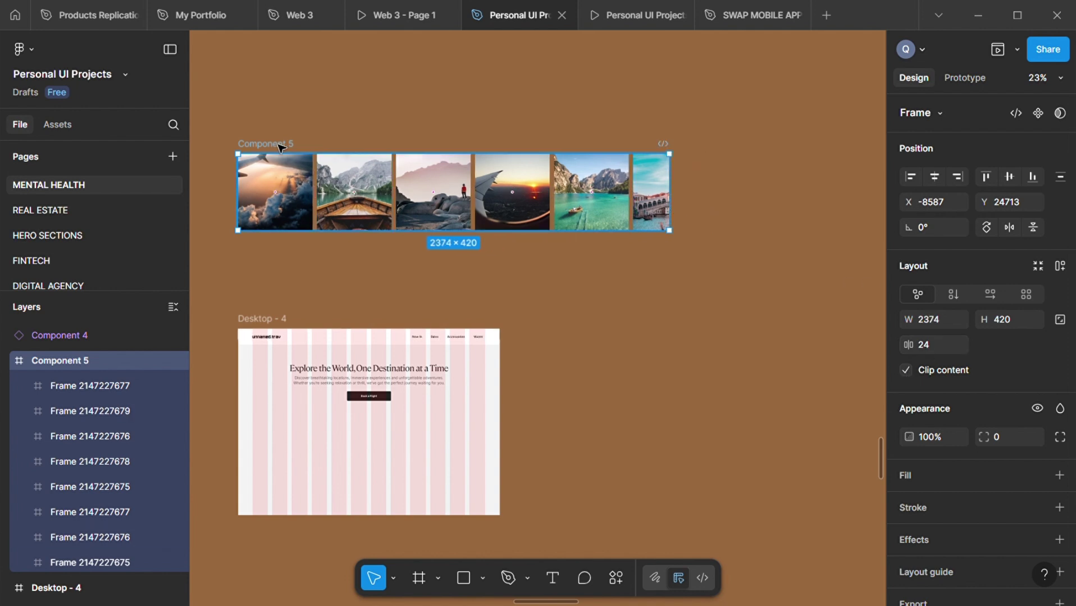
# Move the photo row into the Desktop - 4 frame below the Book a Flight button, at X 0, Y 496.
pyautogui.moveTo(322, 362); pyautogui.dragTo(267, 432)
pyautogui.scroll(3, 286, 438)
pyautogui.scroll(5, 279, 410)
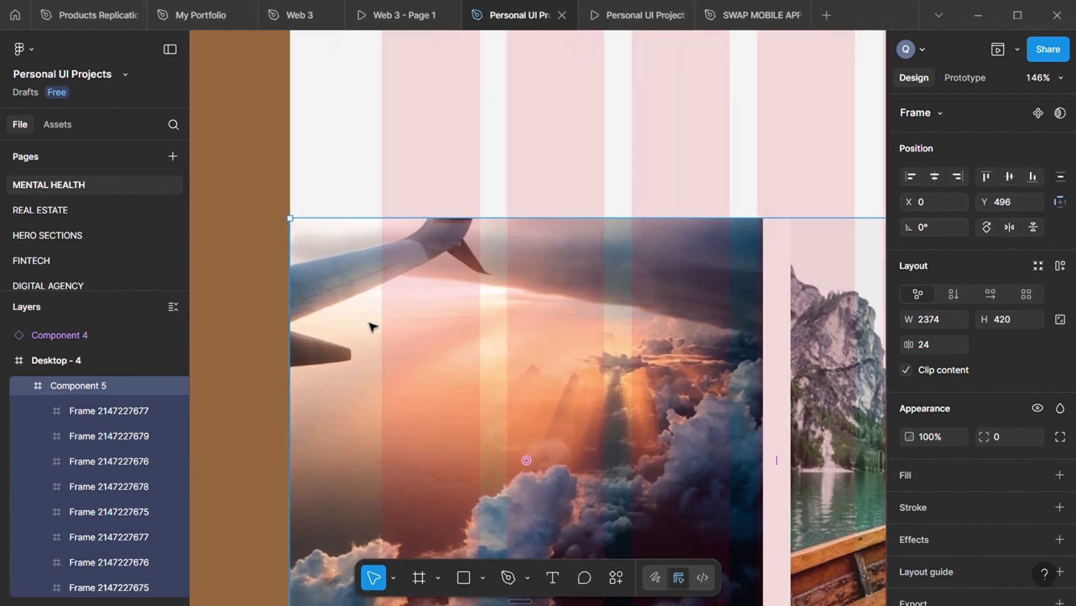
pyautogui.scroll(3, 371, 325)
pyautogui.scroll(-6, 370, 324)
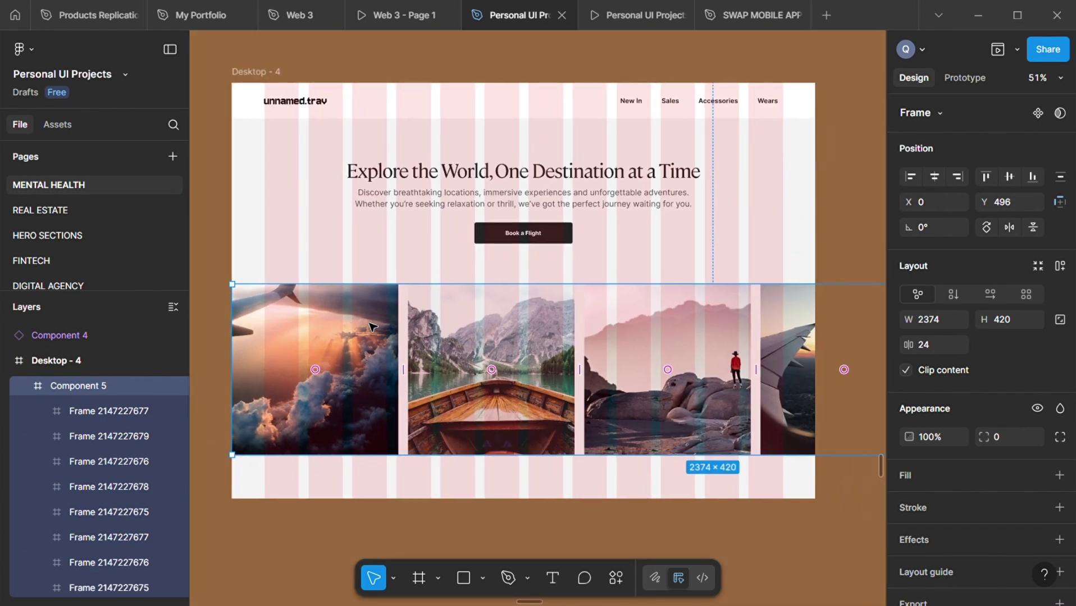
pyautogui.hscroll(2, 371, 326)
pyautogui.scroll(-3, 370, 326)
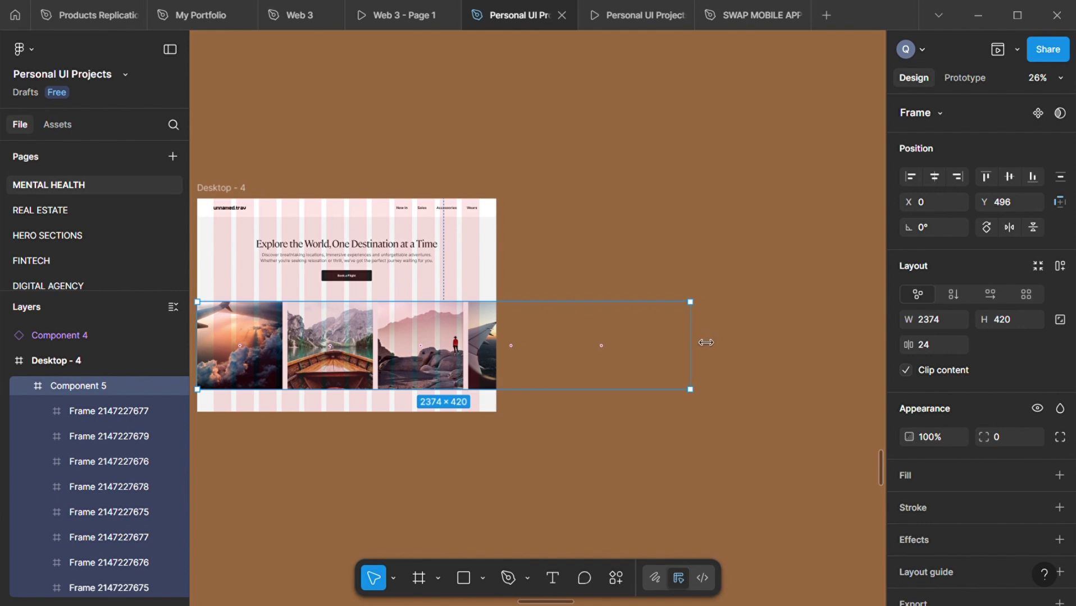
# Narrow the photo row to 1440 so that it ends at the Desktop - 4 frame's right edge.
pyautogui.moveTo(610, 362); pyautogui.dragTo(509, 349)
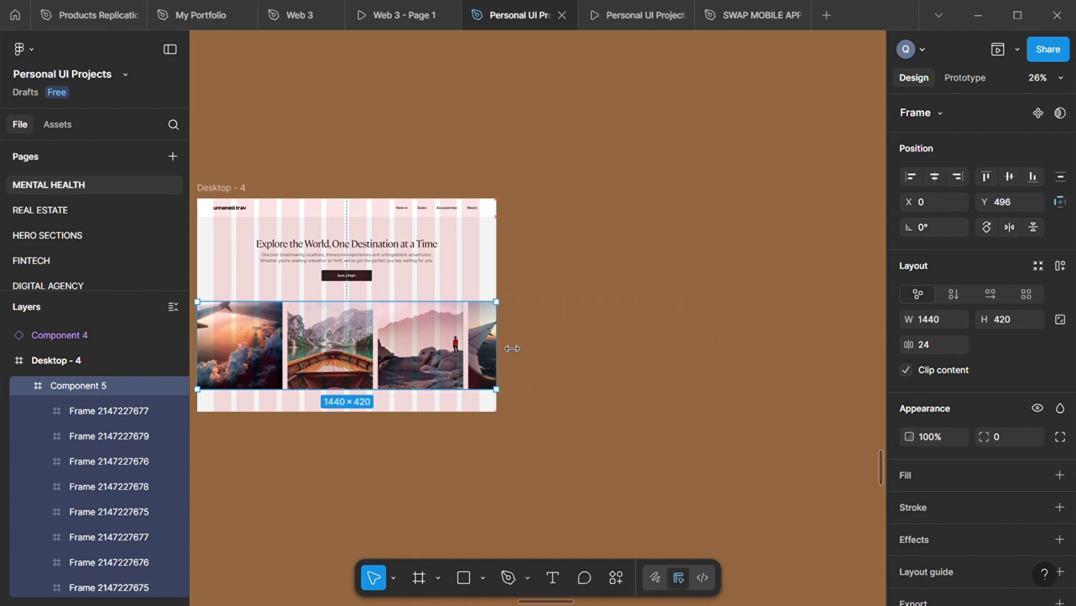
pyautogui.scroll(10, 511, 349)
pyautogui.scroll(-4, 505, 343)
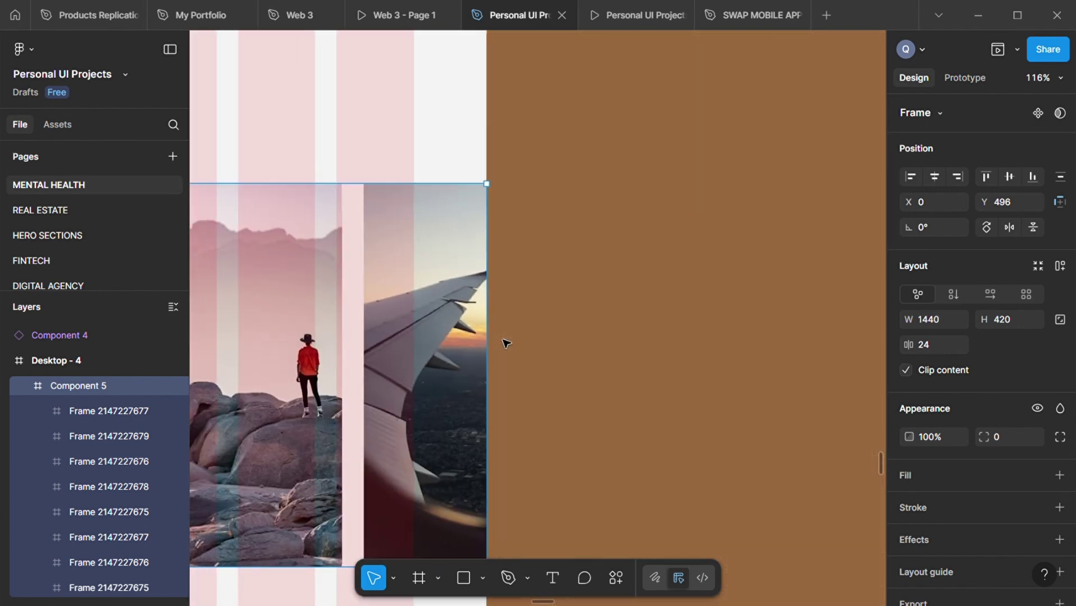
pyautogui.scroll(-5, 505, 343)
pyautogui.hscroll(-5, 506, 345)
pyautogui.hscroll(1, 489, 332)
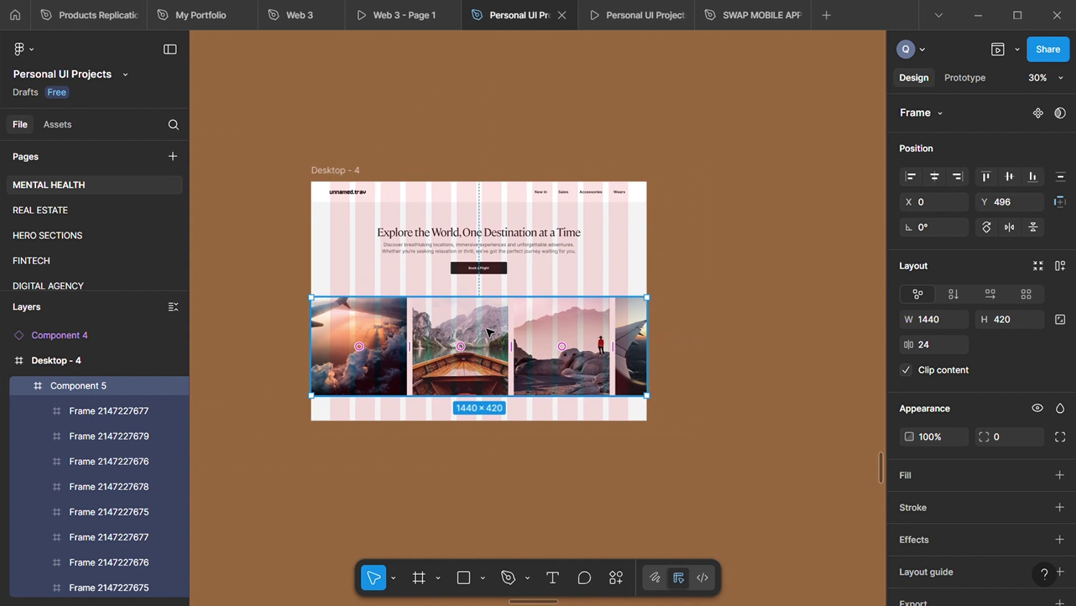
# Move the photo row out of Desktop - 4 to the empty canvas above it, at X -8587, Y 24625.
pyautogui.moveTo(488, 335); pyautogui.dragTo(490, 93)
pyautogui.scroll(5, 490, 94)
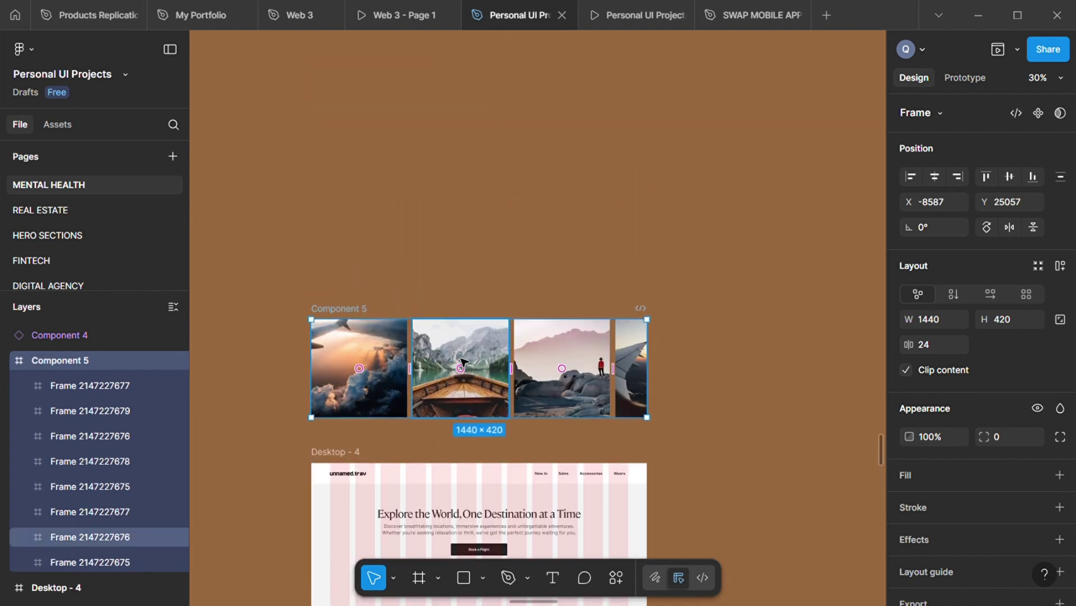
pyautogui.moveTo(477, 364); pyautogui.dragTo(477, 264)
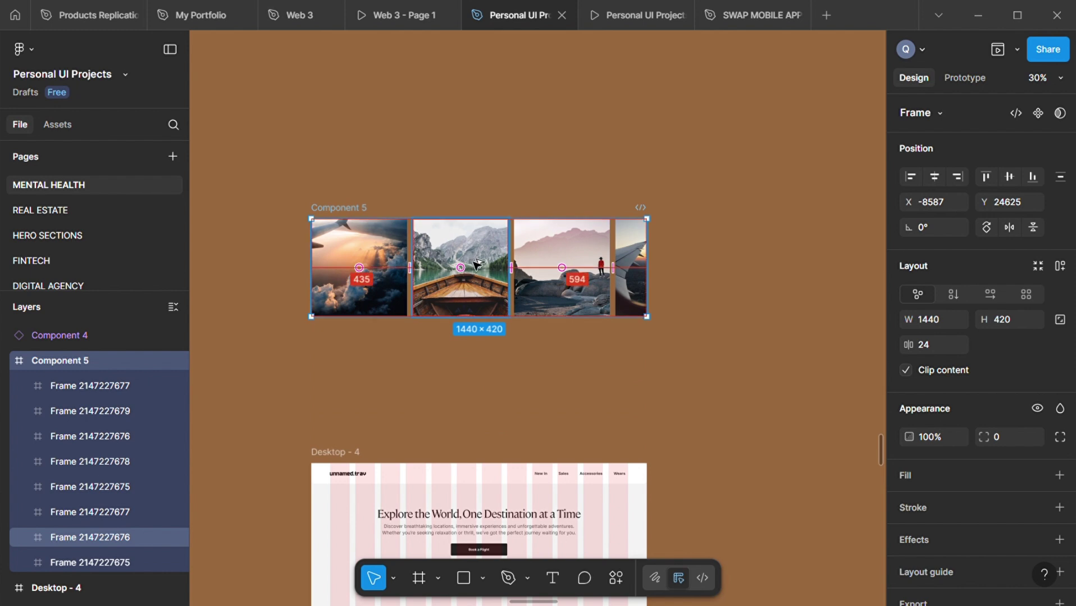
# Duplicate the Component 5 photo row and turn off content clipping on the copy.
pyautogui.hotkey('ctrl', 'd')
pyautogui.hscroll(1, 477, 371)
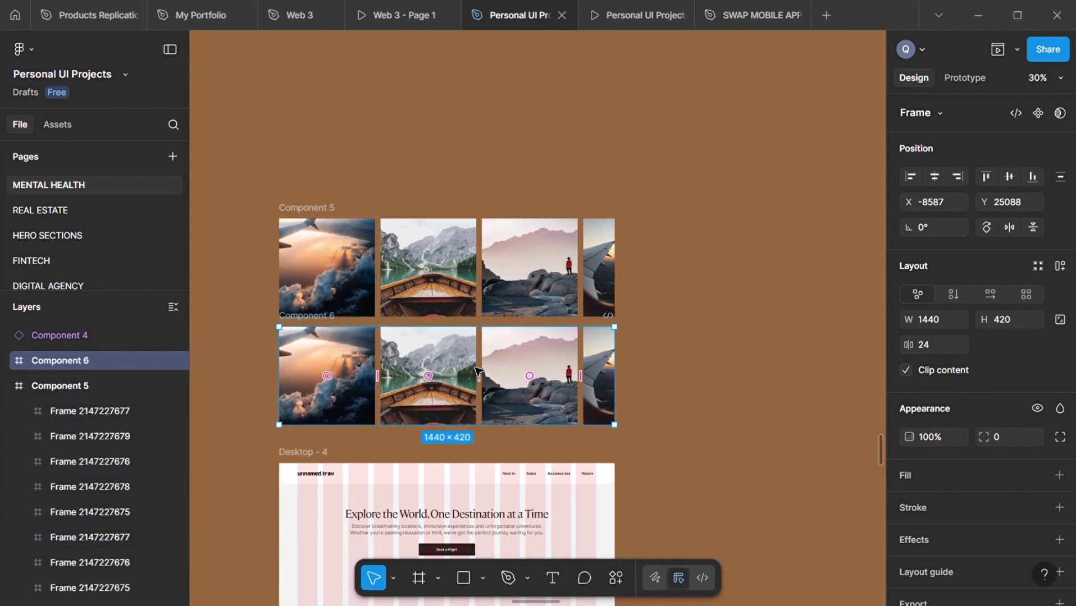
pyautogui.click(906, 371)
pyautogui.hscroll(1, 511, 449)
pyautogui.press('Return')
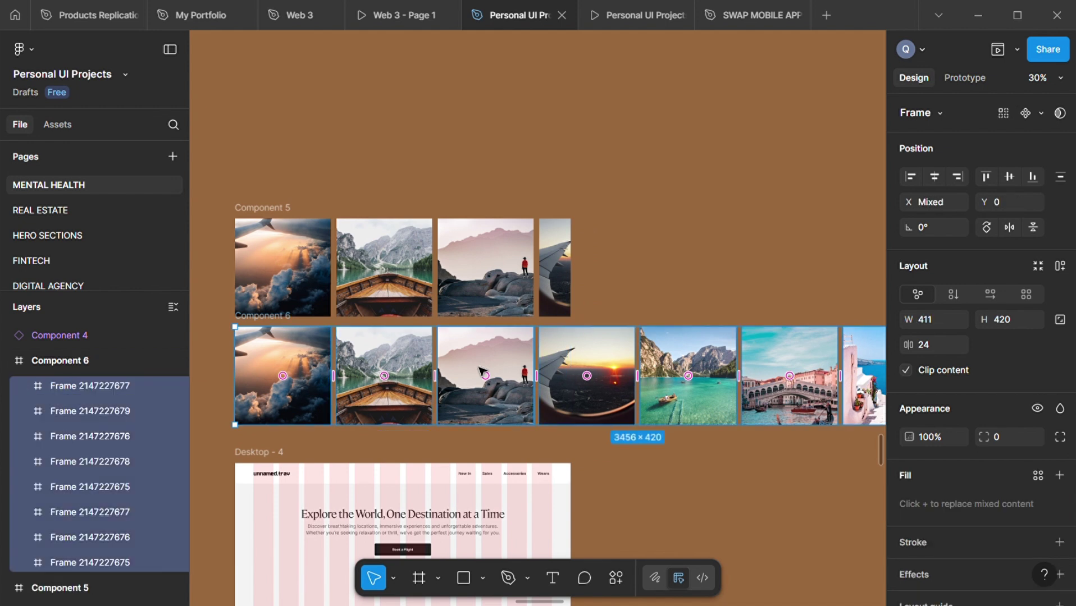
pyautogui.click(607, 456)
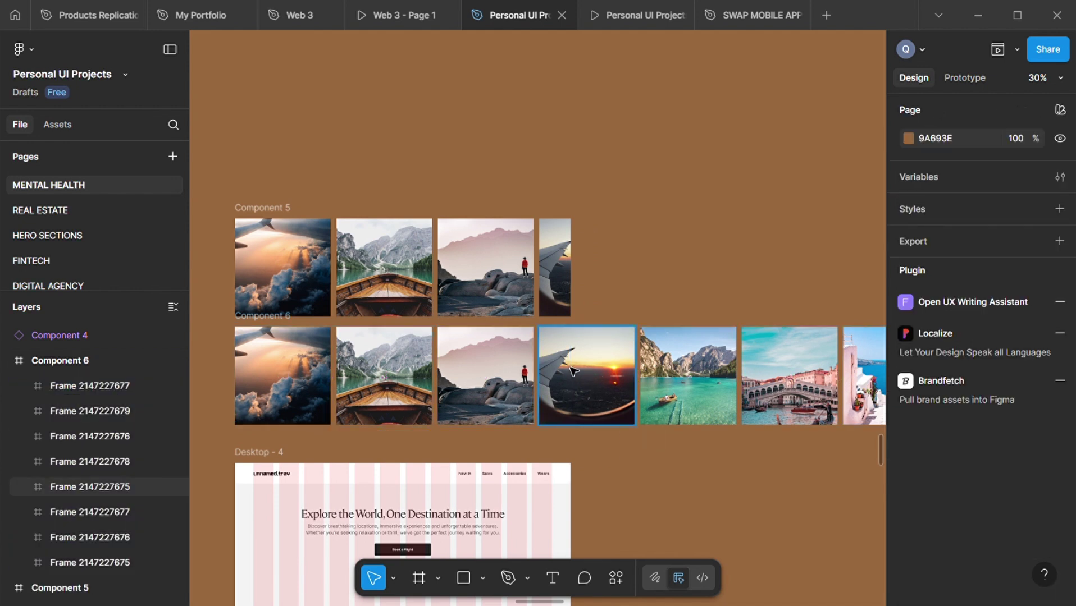
# Shift all photos inside Component 6 left until the sunset wing photo sits at the component's left edge.
pyautogui.click(273, 324)
pyautogui.press('Return')
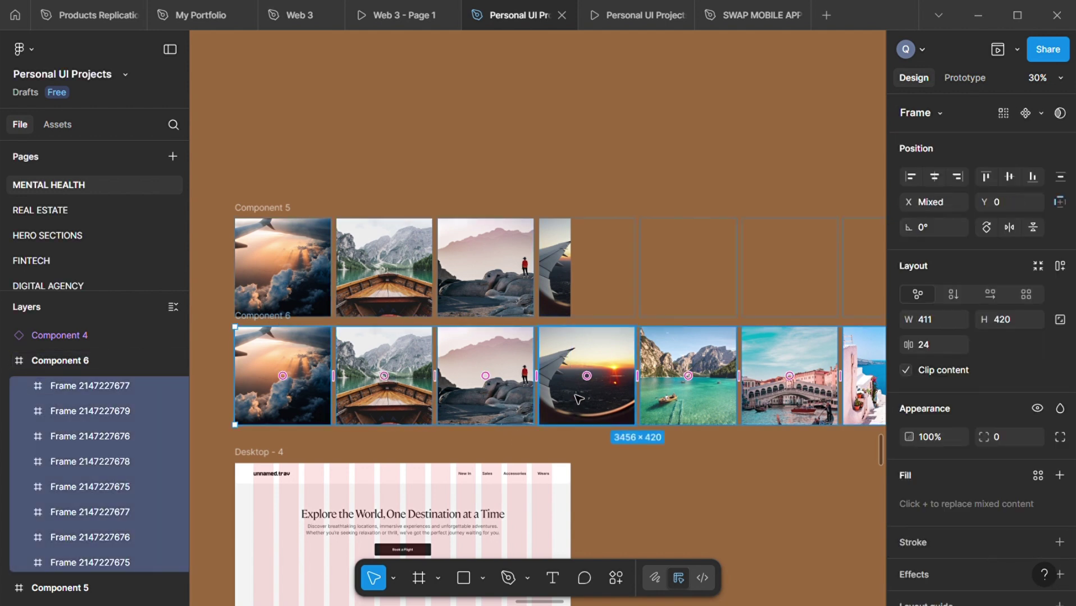
pyautogui.moveTo(572, 400); pyautogui.dragTo(479, 404)
pyautogui.hotkey('shift', 'Left')
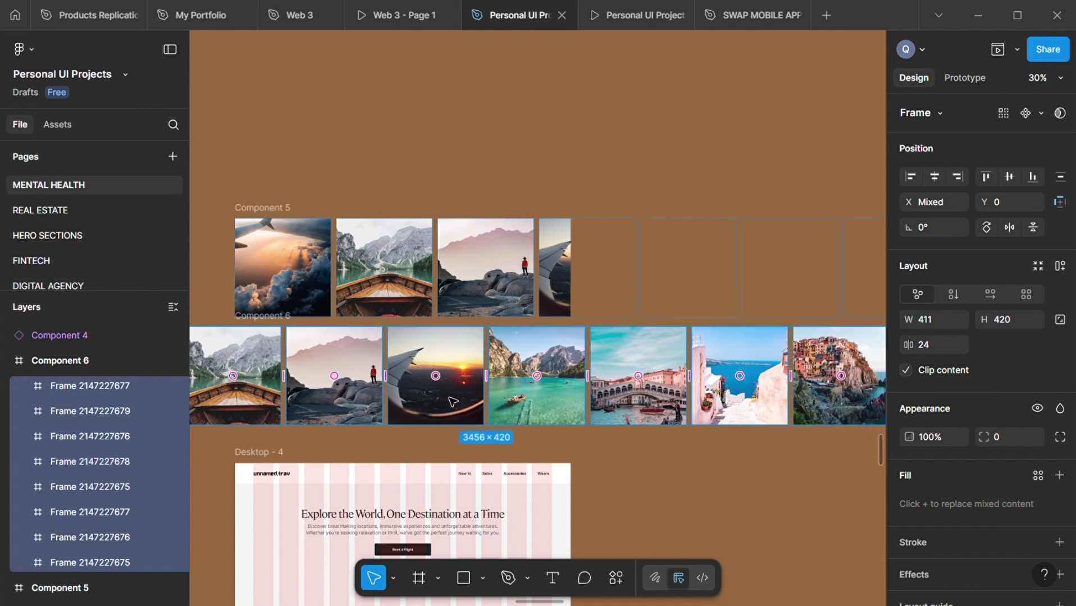
pyautogui.moveTo(452, 402); pyautogui.dragTo(278, 403)
# Turn content clipping back on for Component 6 and place it directly right of Component 5, at X -7147, Y 24625.
pyautogui.click(262, 317)
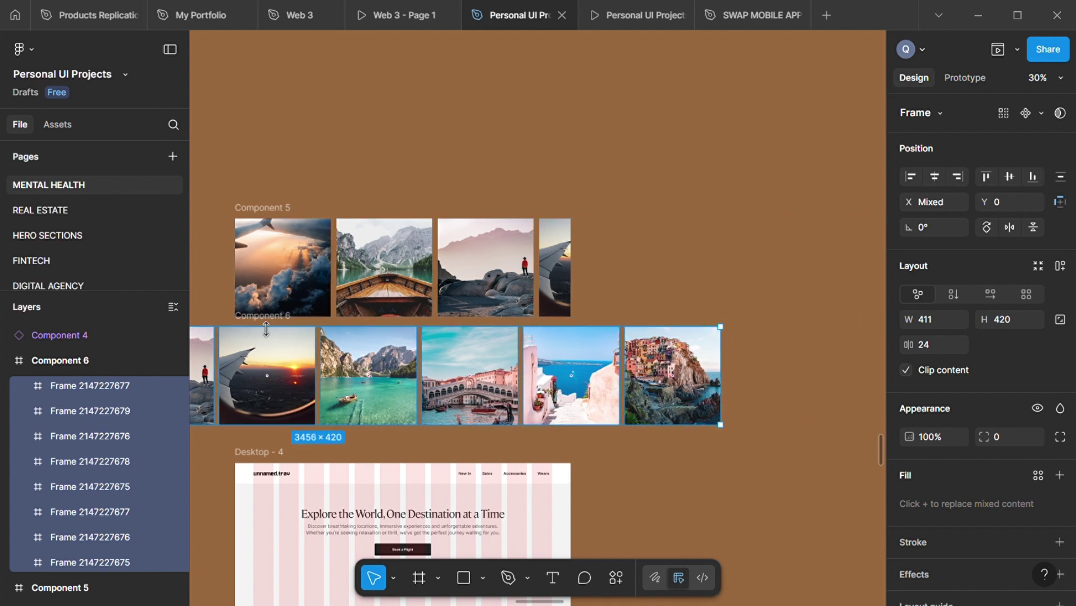
pyautogui.click(903, 371)
pyautogui.scroll(2, 480, 455)
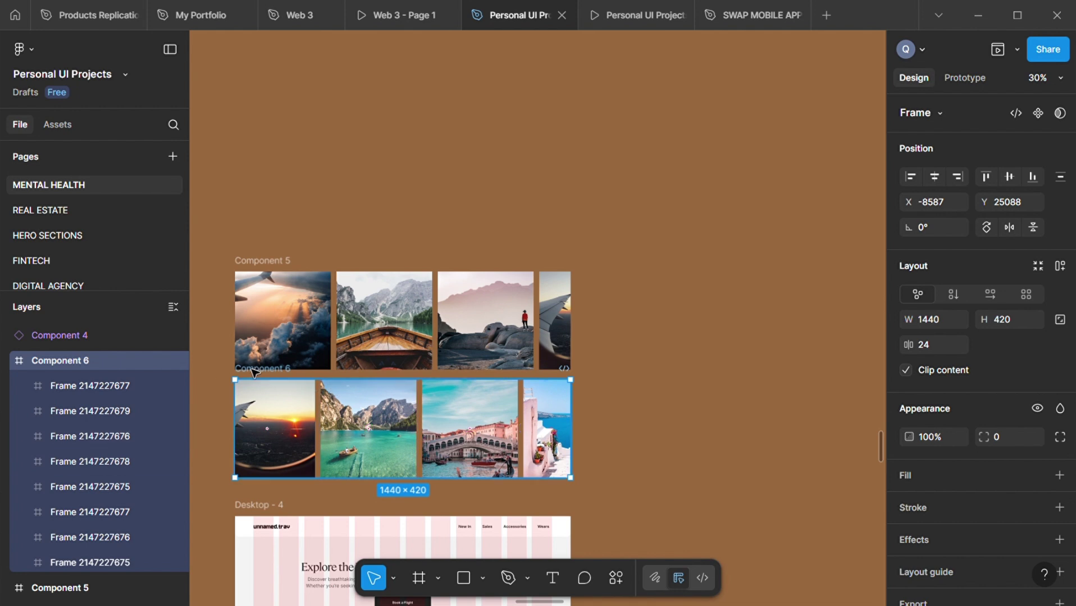
pyautogui.moveTo(258, 376); pyautogui.dragTo(594, 269)
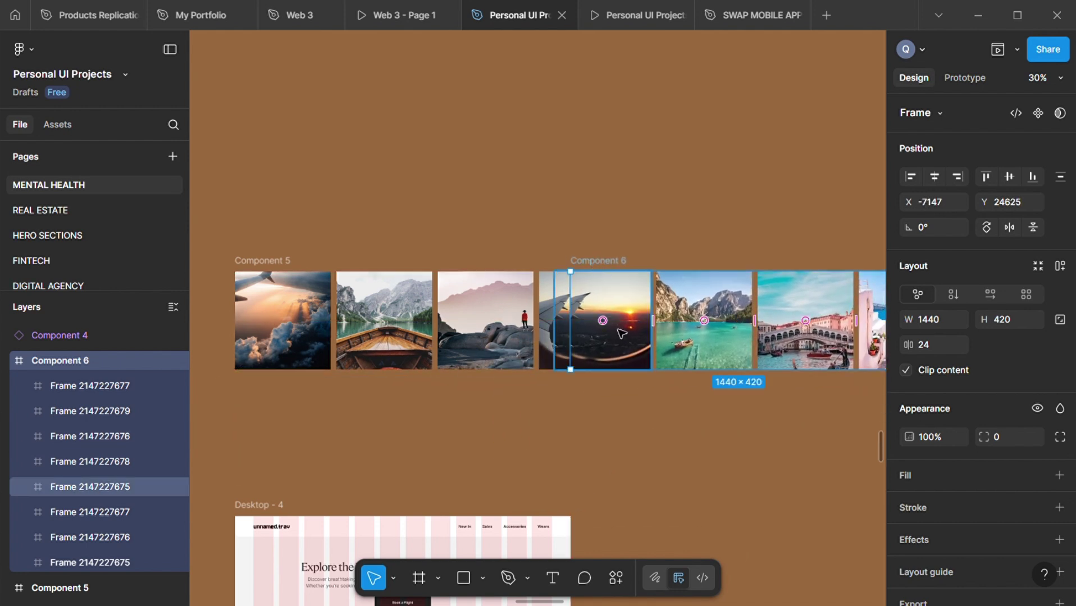
# Shift all photos inside Component 6 left so the sunset wing photo continues from its cut-off part in Component 5.
pyautogui.keyDown('ctrl'); pyautogui.scroll(5, 618, 326); pyautogui.keyUp('ctrl')
pyautogui.scroll(1, 560, 245)
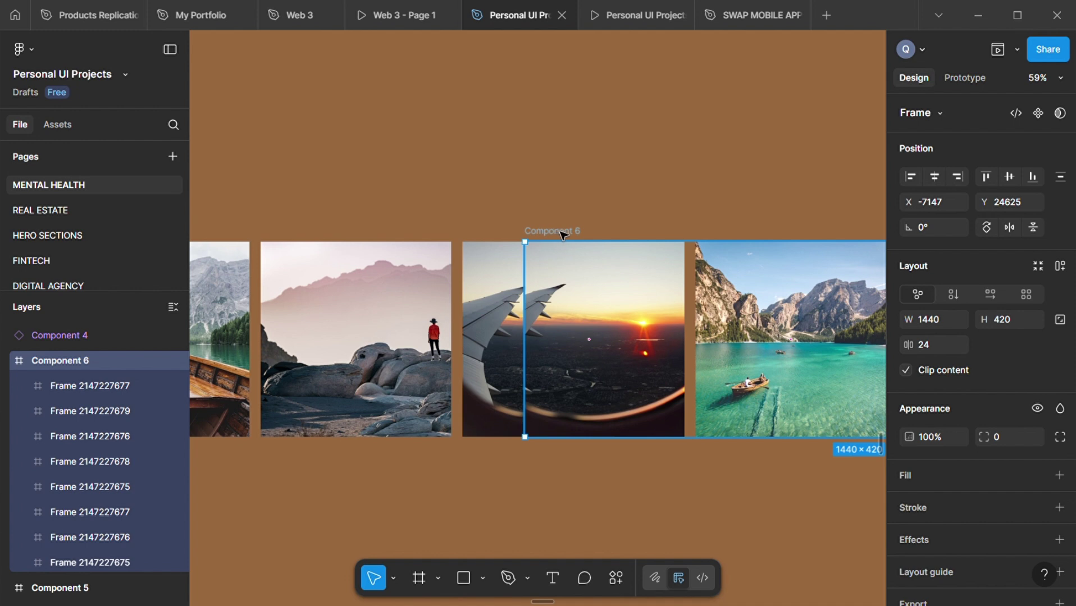
pyautogui.moveTo(563, 235); pyautogui.dragTo(550, 236)
pyautogui.press('Return')
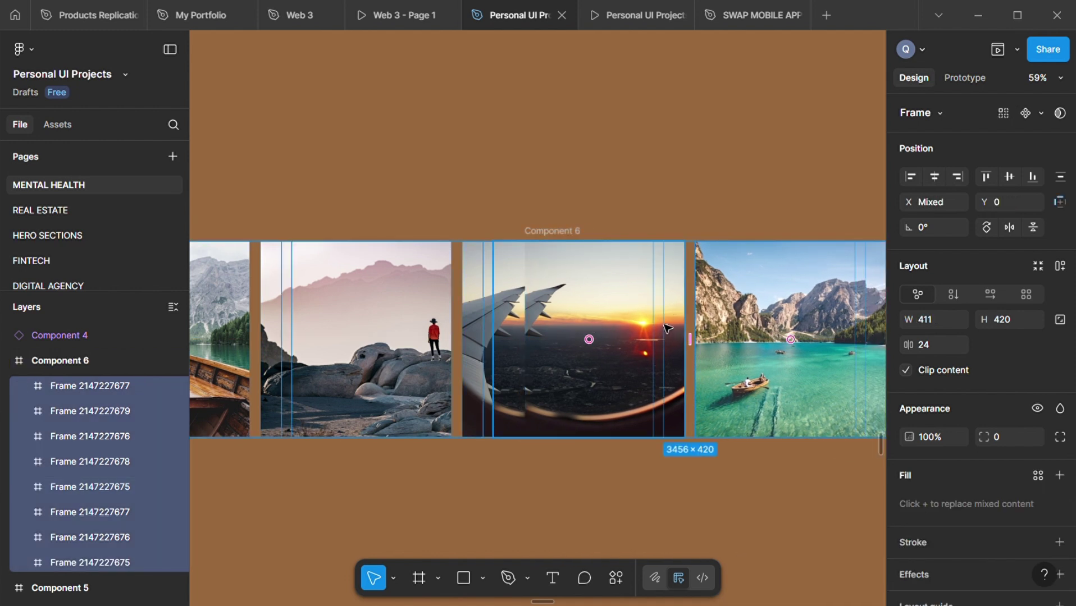
pyautogui.moveTo(742, 323); pyautogui.dragTo(723, 327)
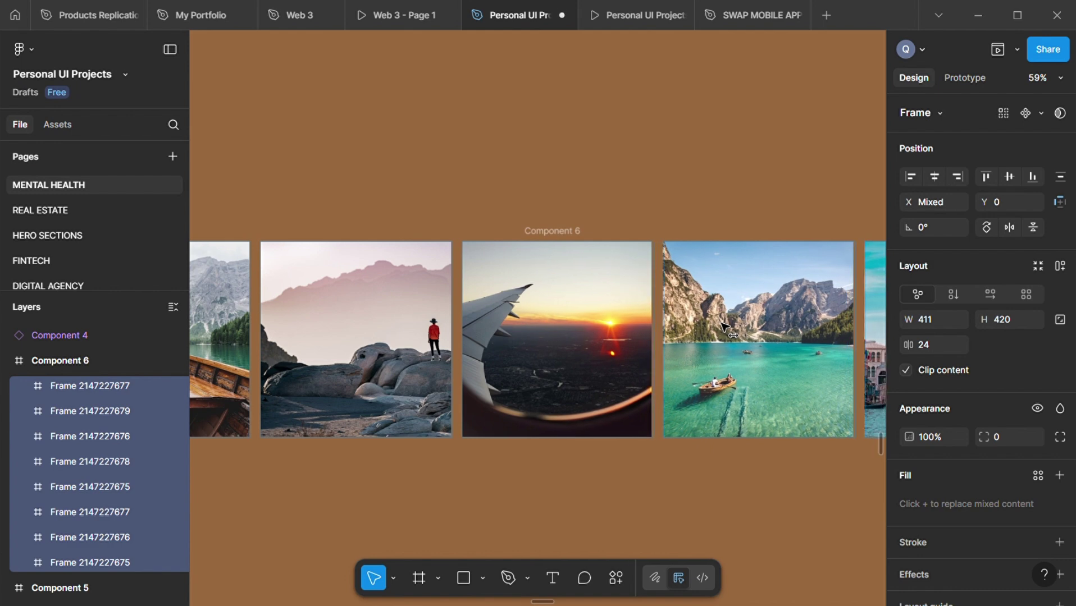
pyautogui.click(623, 196)
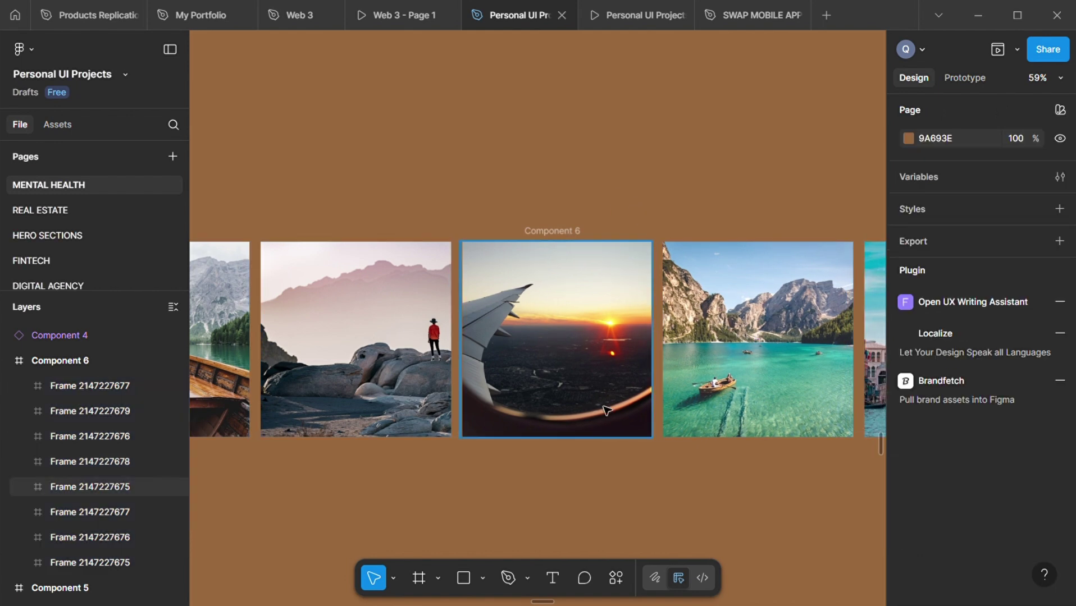
# Nudge all Component 6 photos slightly right so the two halves of the wing photo join seamlessly with Component 5.
pyautogui.scroll(5, 600, 405)
pyautogui.scroll(-3, 606, 411)
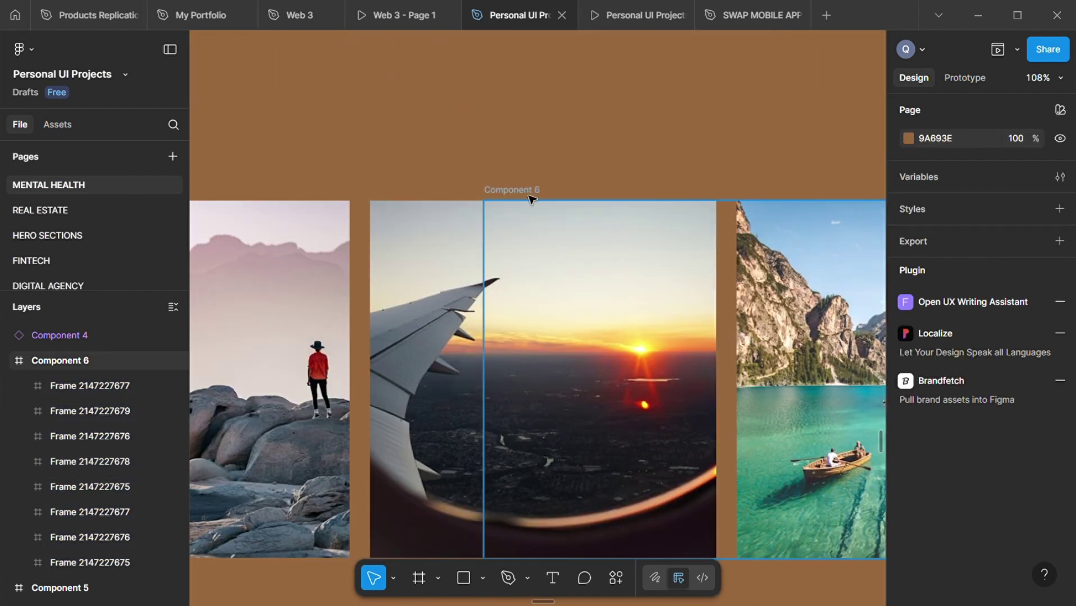
pyautogui.click(530, 192)
pyautogui.press('Return')
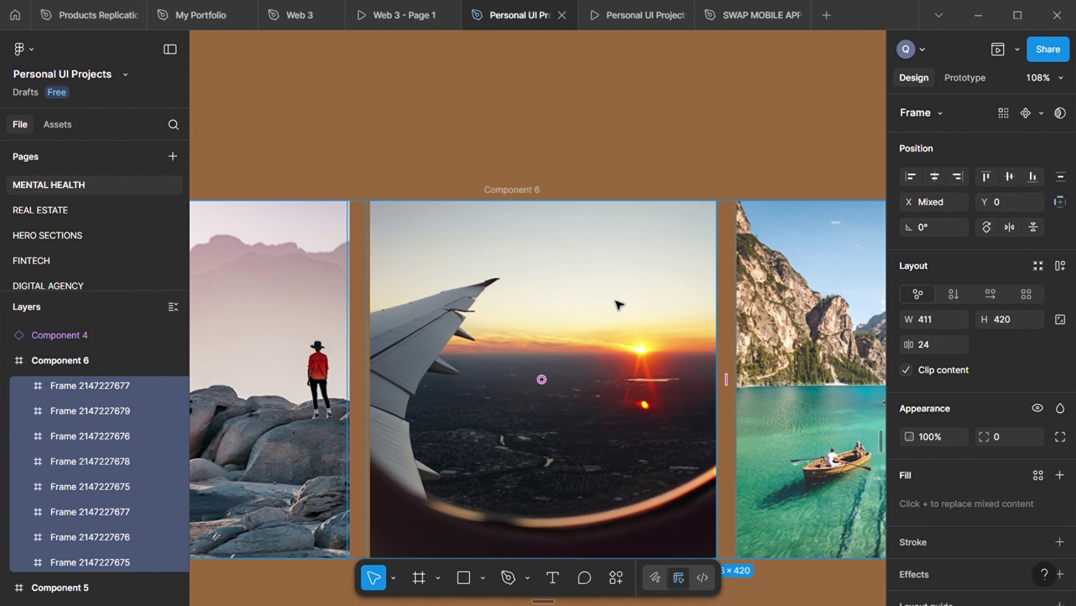
pyautogui.moveTo(622, 305); pyautogui.dragTo(625, 309)
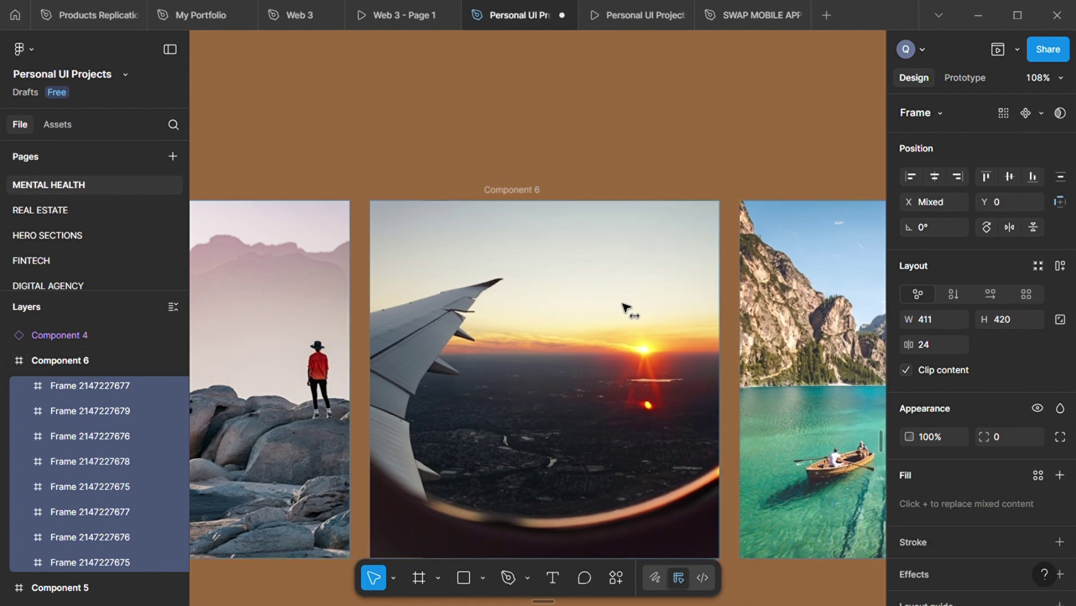
pyautogui.scroll(10, 623, 307)
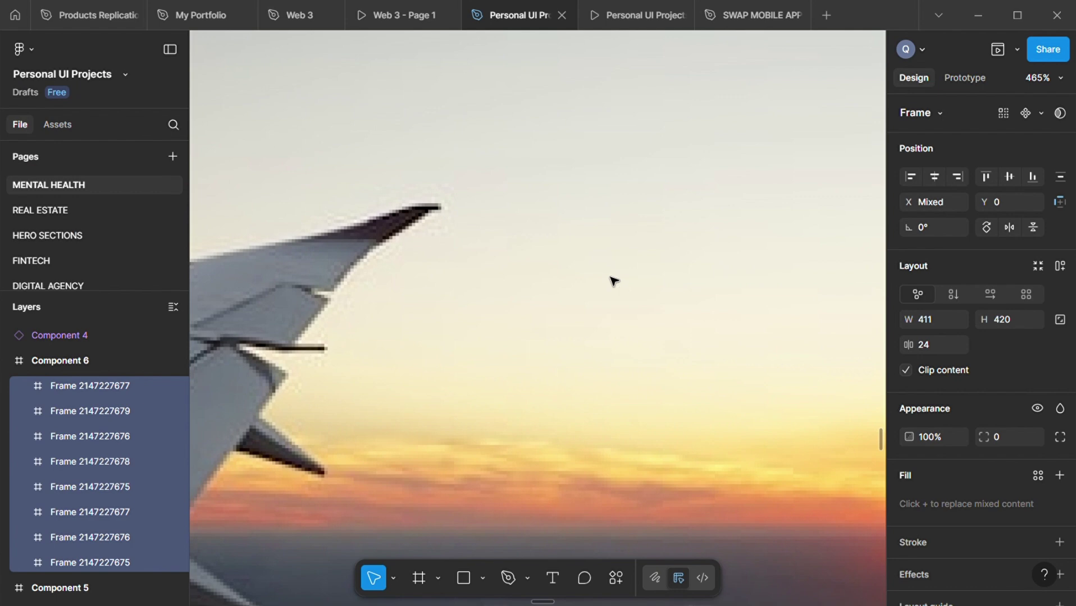
pyautogui.scroll(-10, 613, 281)
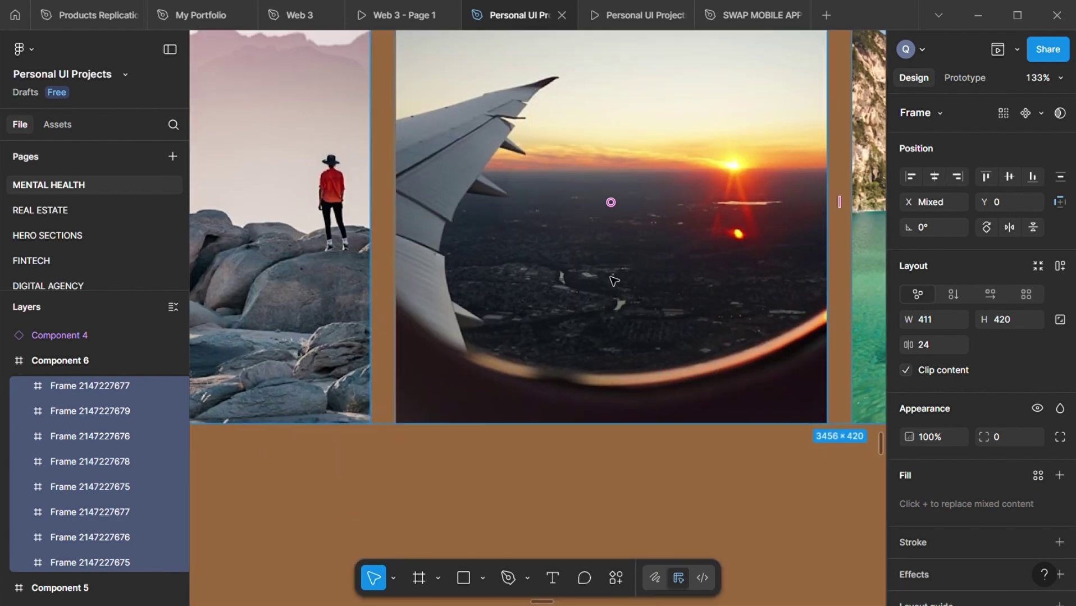
pyautogui.scroll(-5, 614, 281)
pyautogui.click(634, 153)
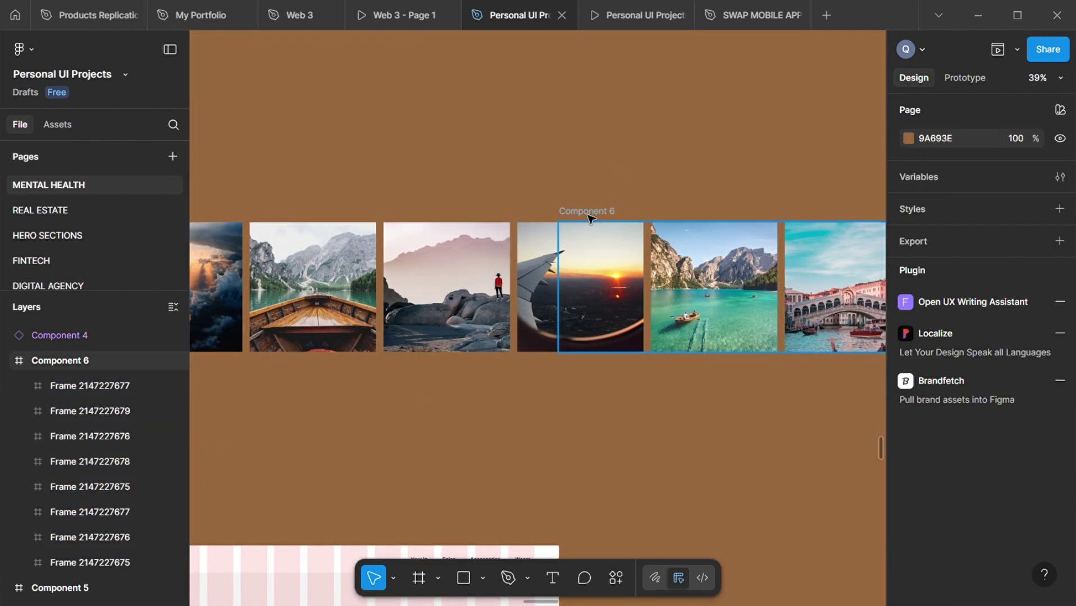
# Move Component 6 directly below Component 5, left-aligned with it at X -8587, Y 25149.
pyautogui.moveTo(589, 217); pyautogui.dragTo(486, 351)
pyautogui.press('Escape')
pyautogui.scroll(-4, 632, 363)
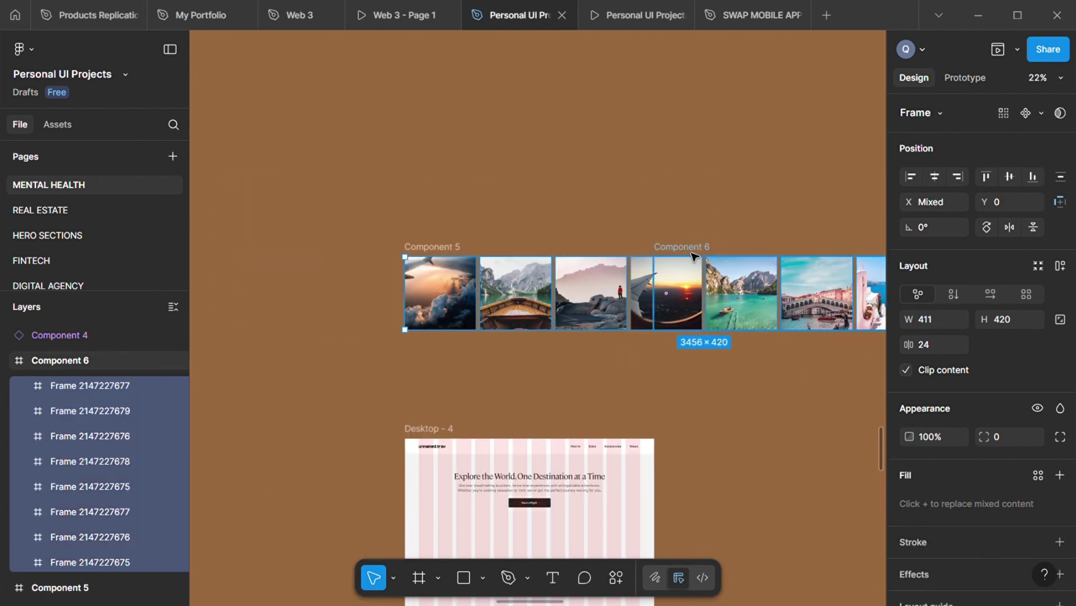
pyautogui.moveTo(694, 254); pyautogui.dragTo(441, 350)
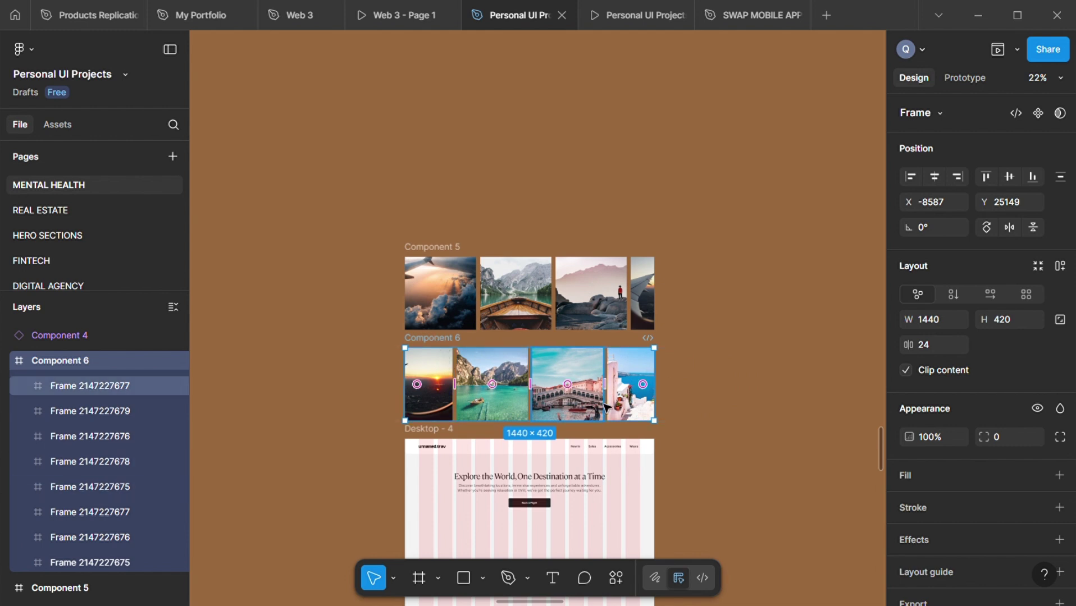
# Widen the Component 6 frame to 1580 so its last white-village photo is fully included.
pyautogui.click(634, 410)
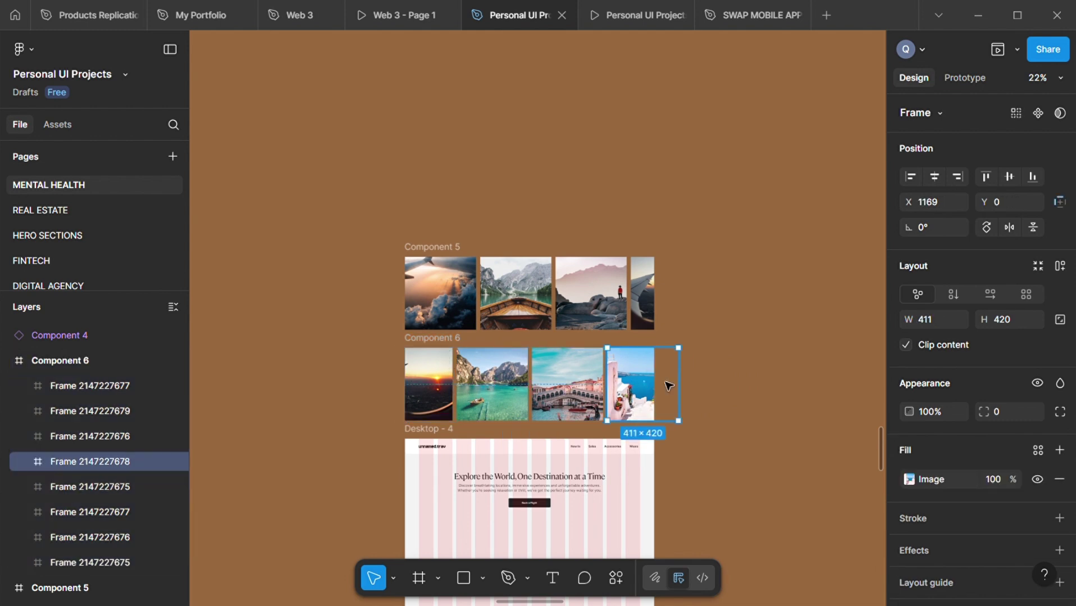
pyautogui.click(440, 345)
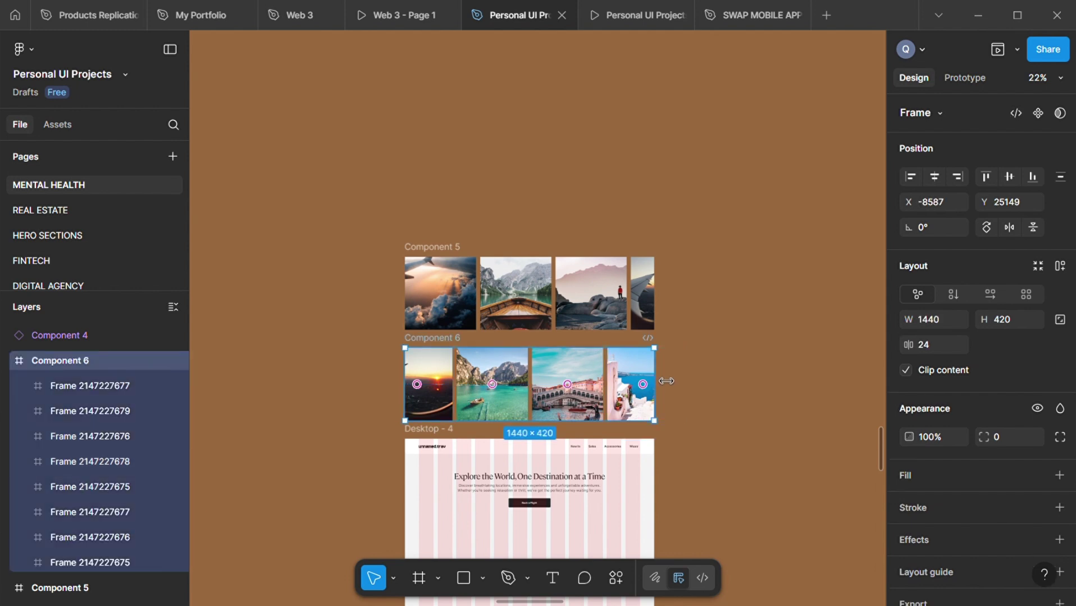
pyautogui.moveTo(666, 381); pyautogui.dragTo(692, 381)
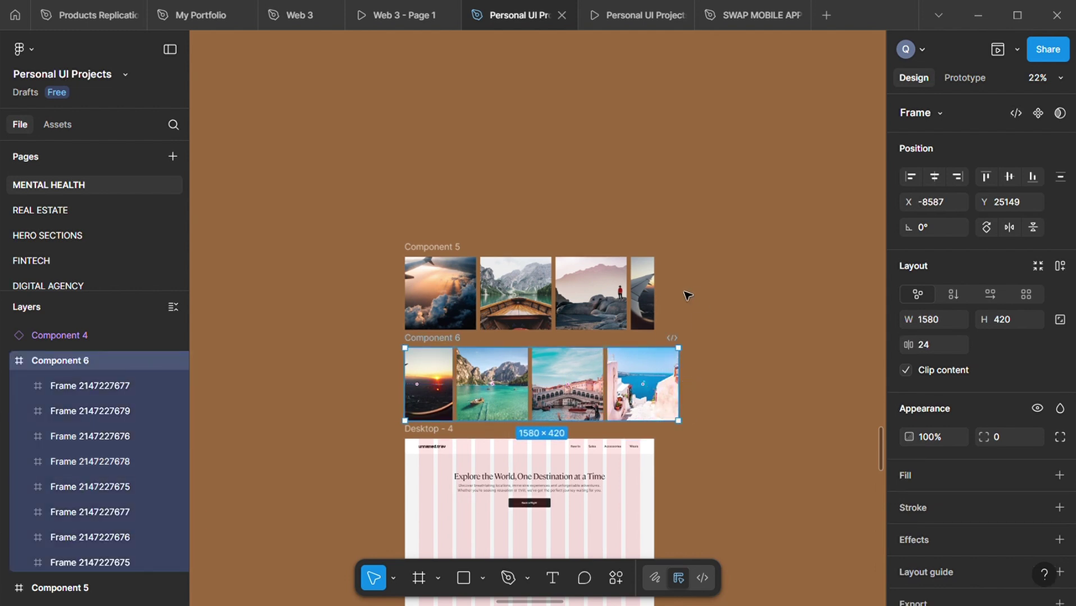
pyautogui.click(716, 299)
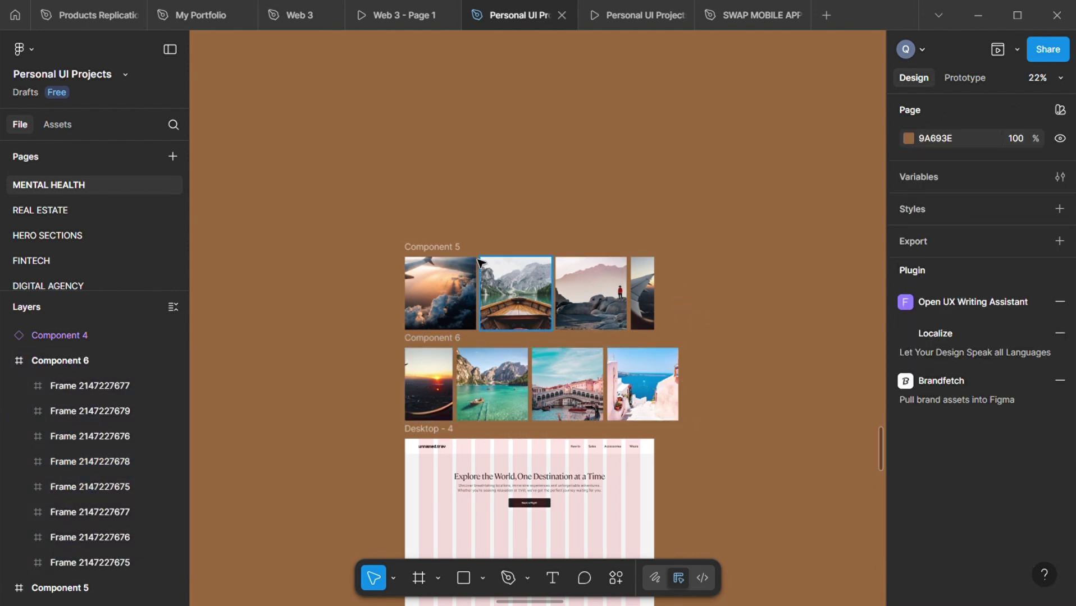
# Combine Component 5 and Component 6 into one component set.
pyautogui.click(447, 253)
pyautogui.keyDown('shift'); pyautogui.click(443, 350); pyautogui.keyUp('shift')
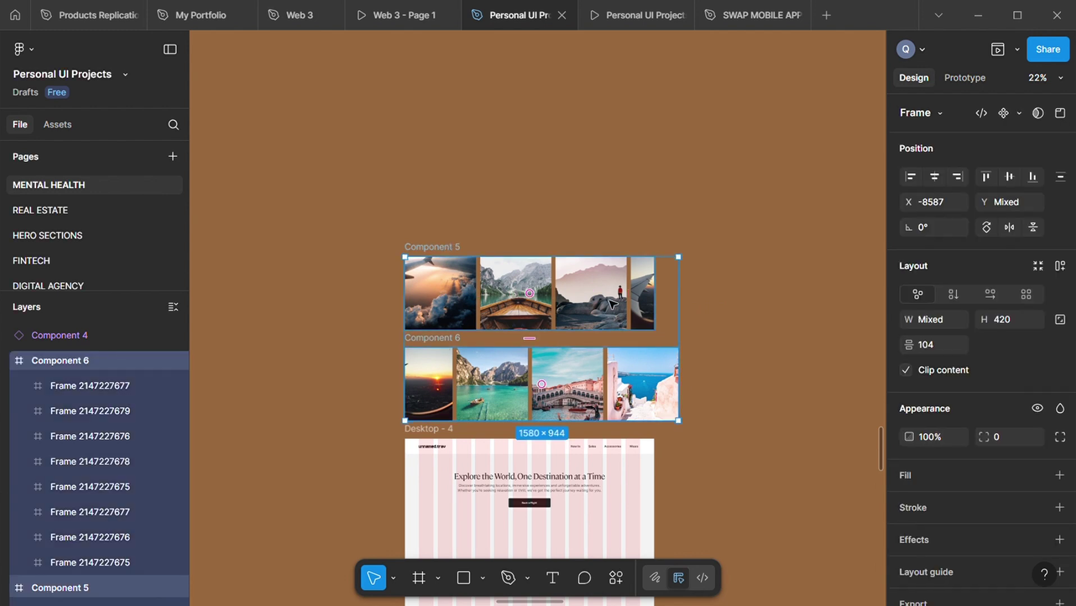
pyautogui.click(1020, 114)
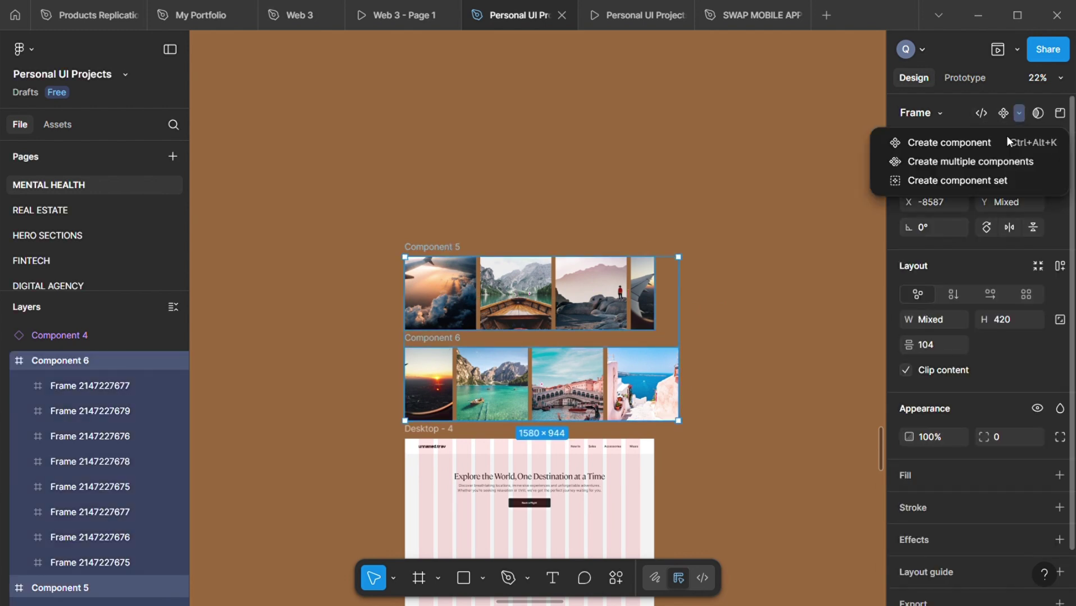
pyautogui.click(944, 178)
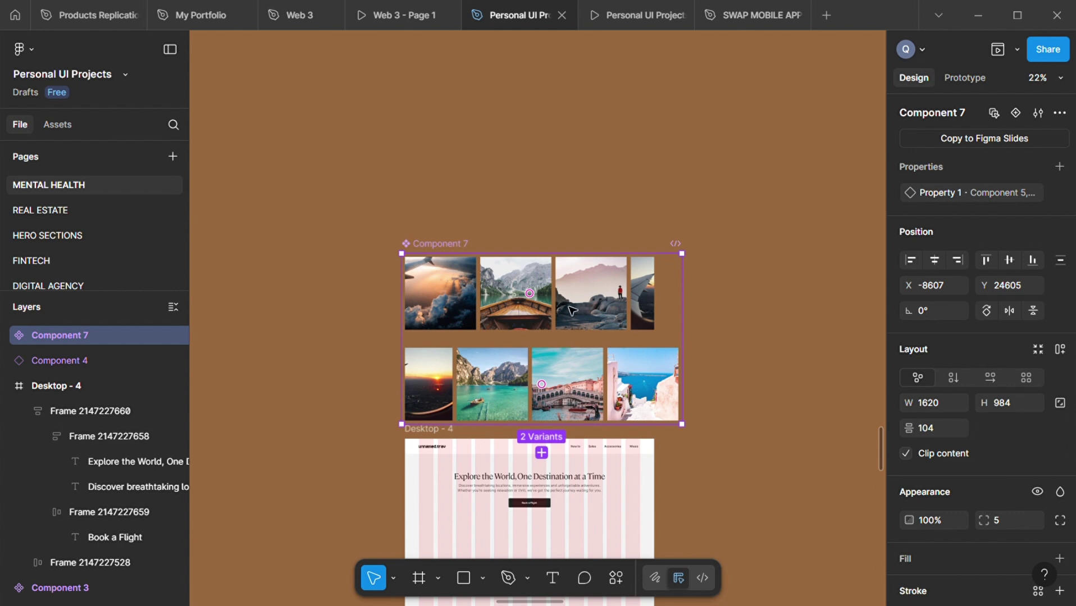
# Add a prototype interaction from the Component 5 variant to Component 6, triggered after a delay of 1 ms.
pyautogui.click(960, 78)
pyautogui.click(554, 285)
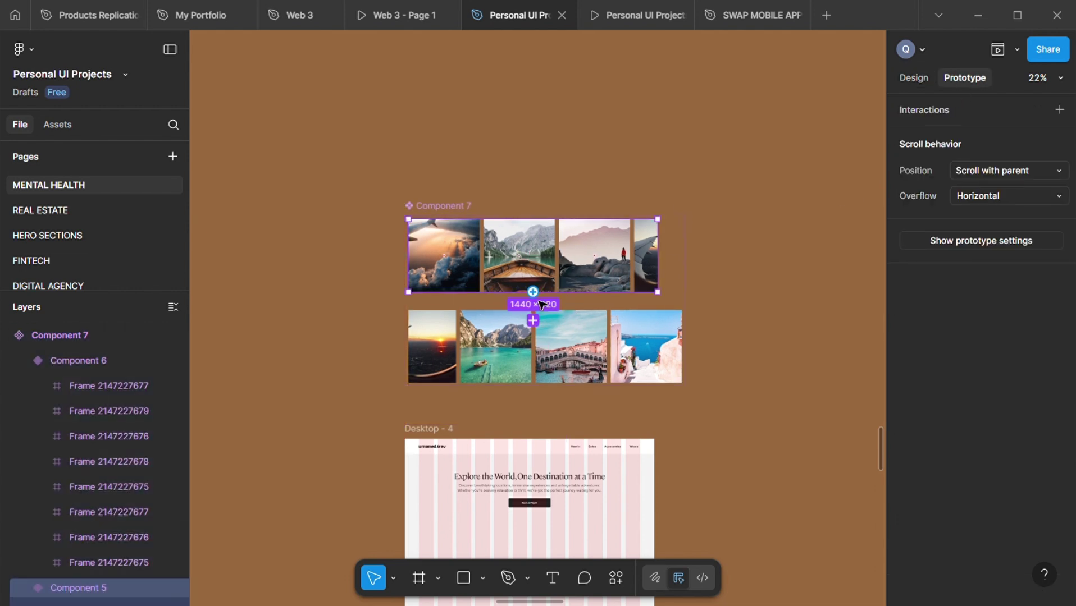
pyautogui.moveTo(533, 292); pyautogui.dragTo(540, 322)
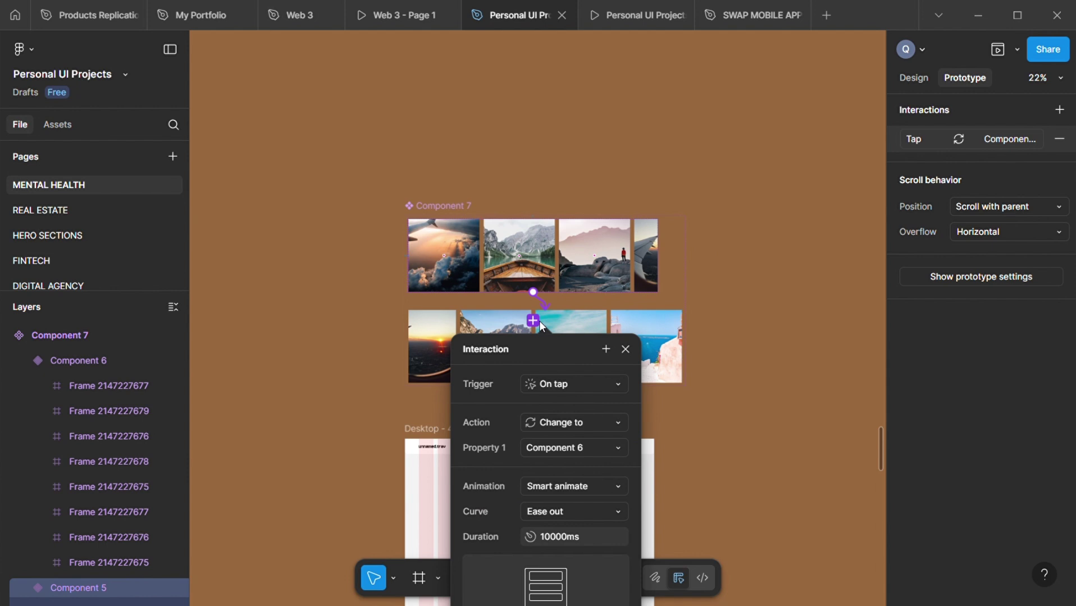
pyautogui.click(557, 384)
pyautogui.click(557, 582)
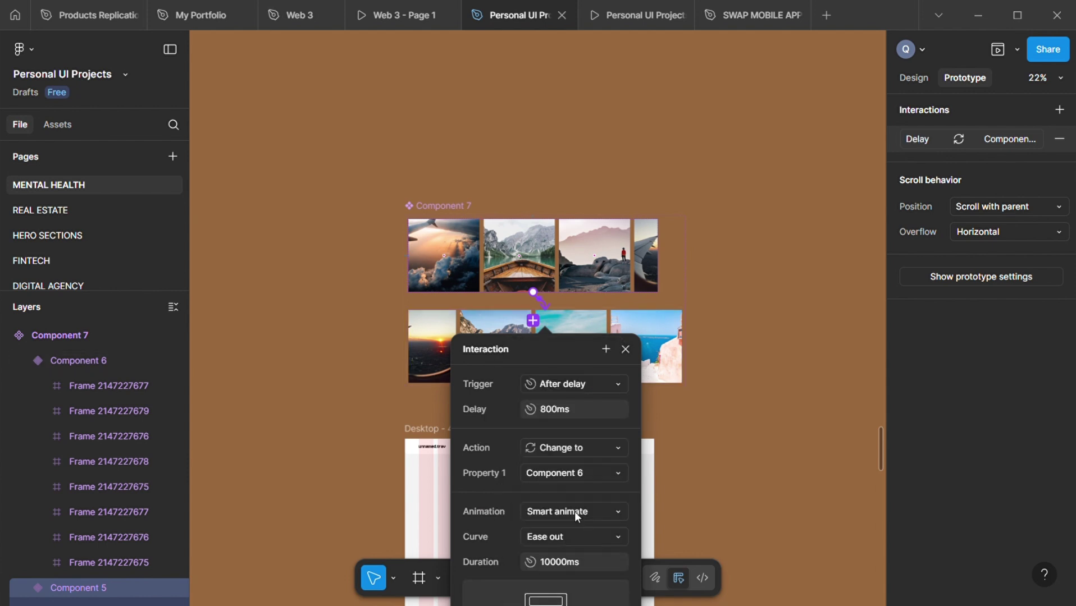
pyautogui.click(551, 412)
pyautogui.write('1')
pyautogui.click(703, 394)
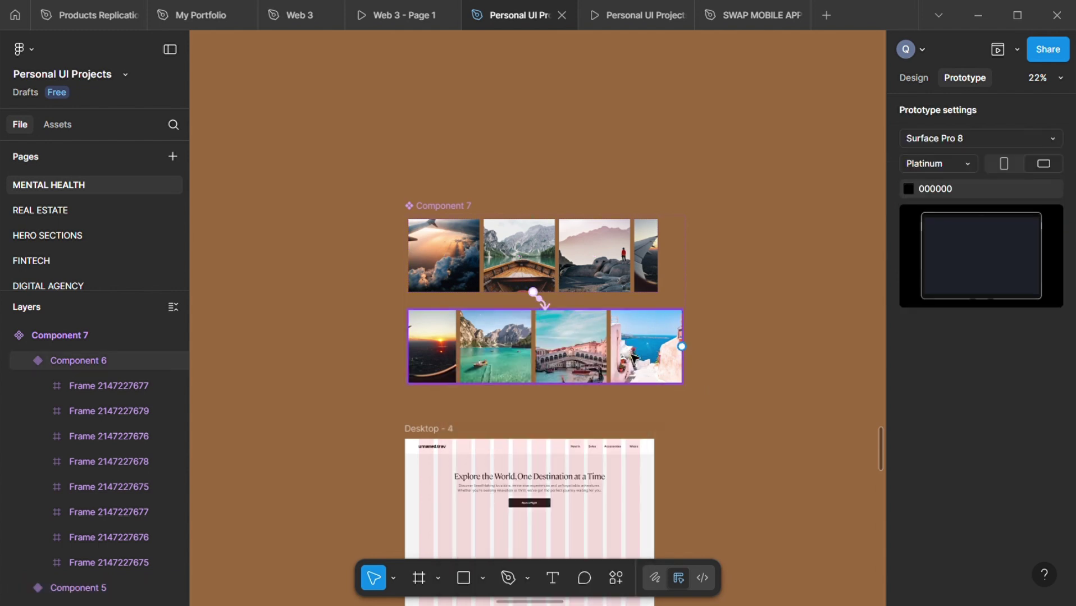
# Add a return interaction from the Component 6 variant to Component 5, triggered after a delay of 1 ms.
pyautogui.click(617, 348)
pyautogui.moveTo(681, 347); pyautogui.dragTo(595, 264)
pyautogui.click(538, 366)
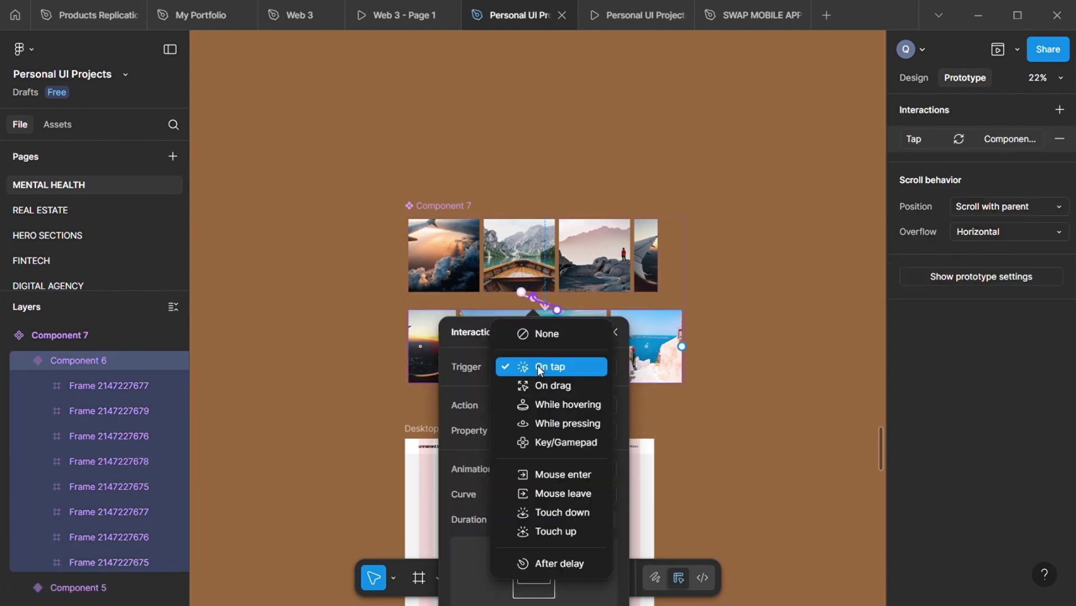
pyautogui.click(544, 561)
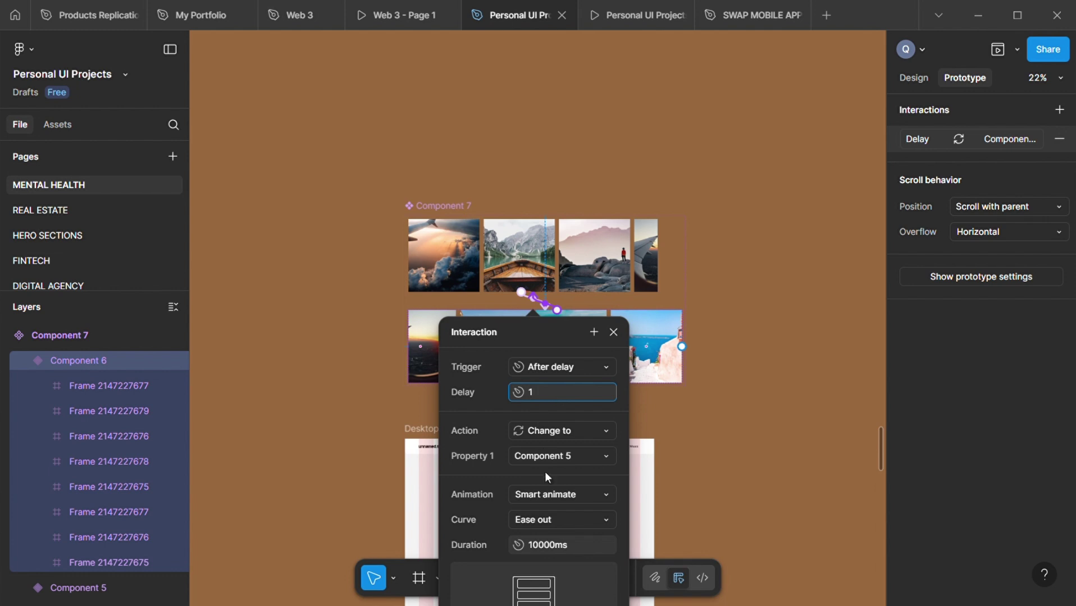
pyautogui.write('1')
pyautogui.click(649, 398)
pyautogui.hscroll(-2, 593, 327)
pyautogui.scroll(-1, 606, 311)
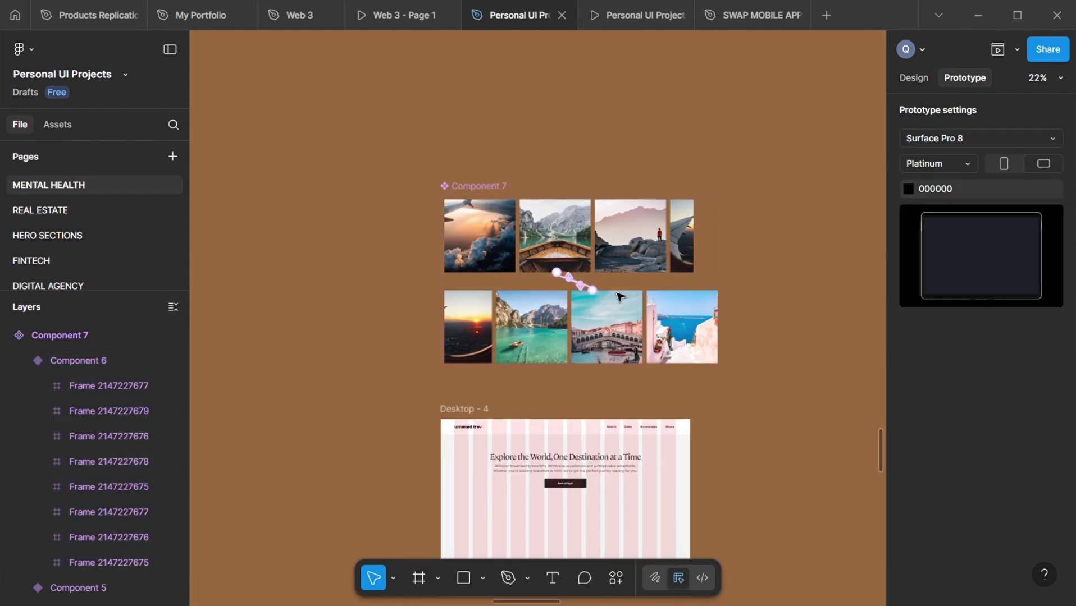
# Paste a copy of the Component 5 variant over Desktop - 4 and place it below the Book a Flight button at X -8587, Y 26185.
pyautogui.click(913, 77)
pyautogui.click(583, 358)
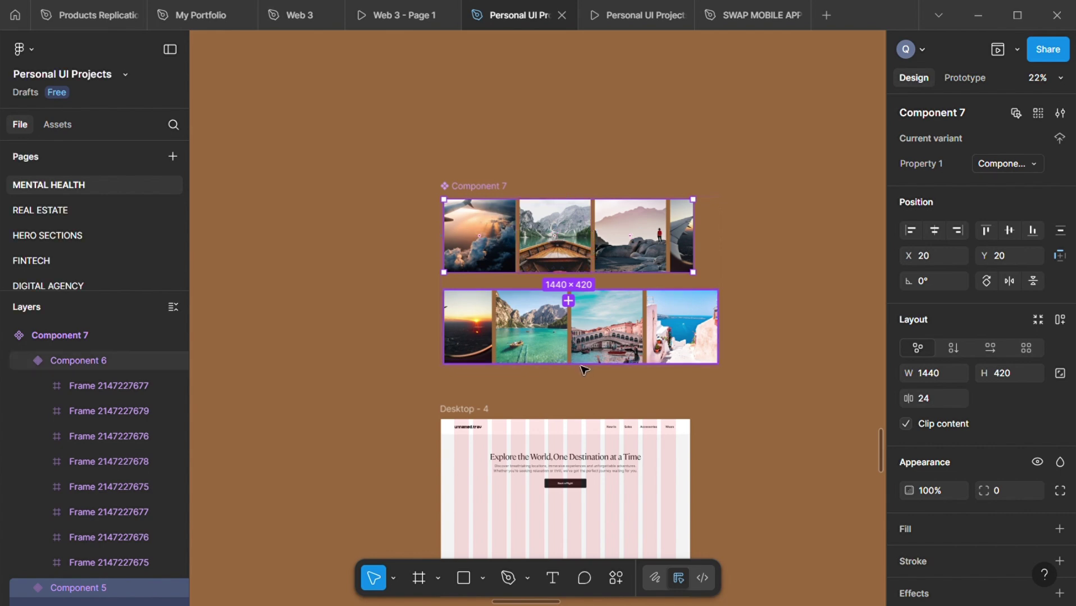
pyautogui.scroll(5, 584, 371)
pyautogui.press('Escape')
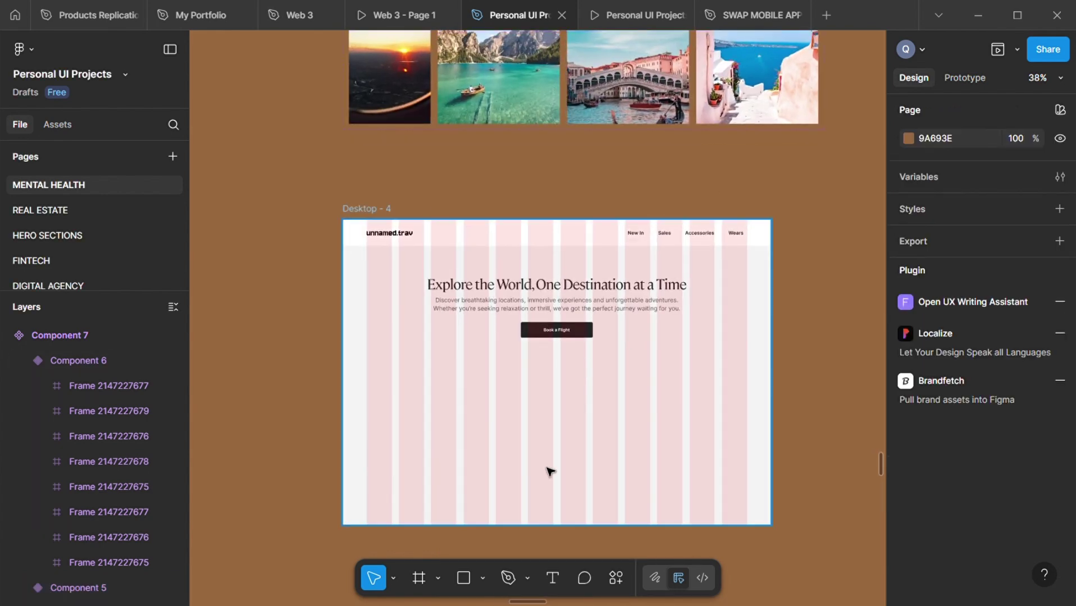
pyautogui.hotkey('ctrl', 'v')
pyautogui.moveTo(579, 341); pyautogui.dragTo(581, 461)
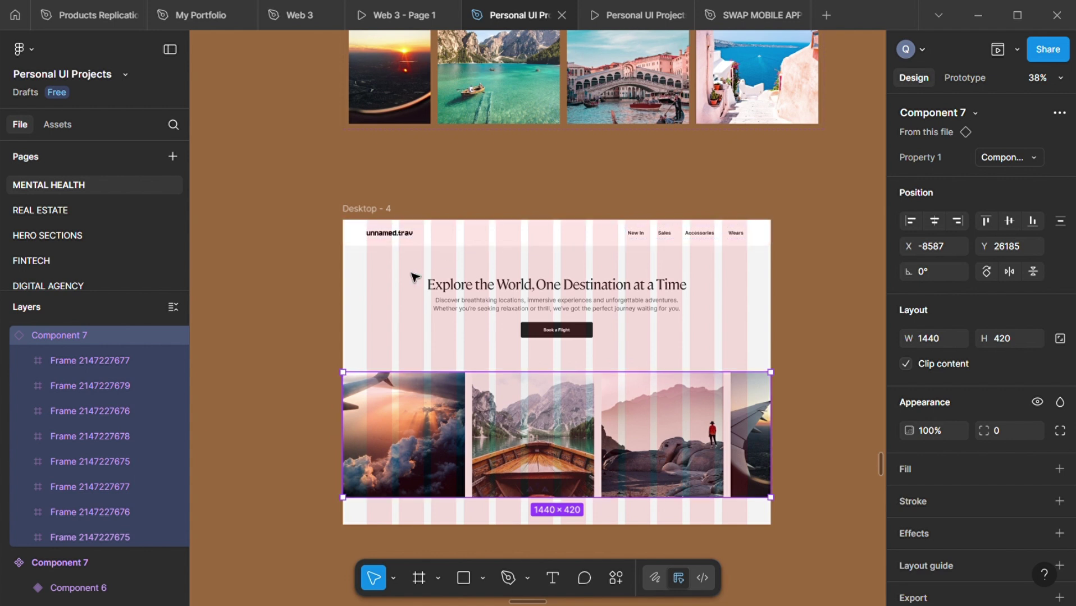
# Select the Desktop - 4 frame and open its prototype preview.
pyautogui.click(492, 302)
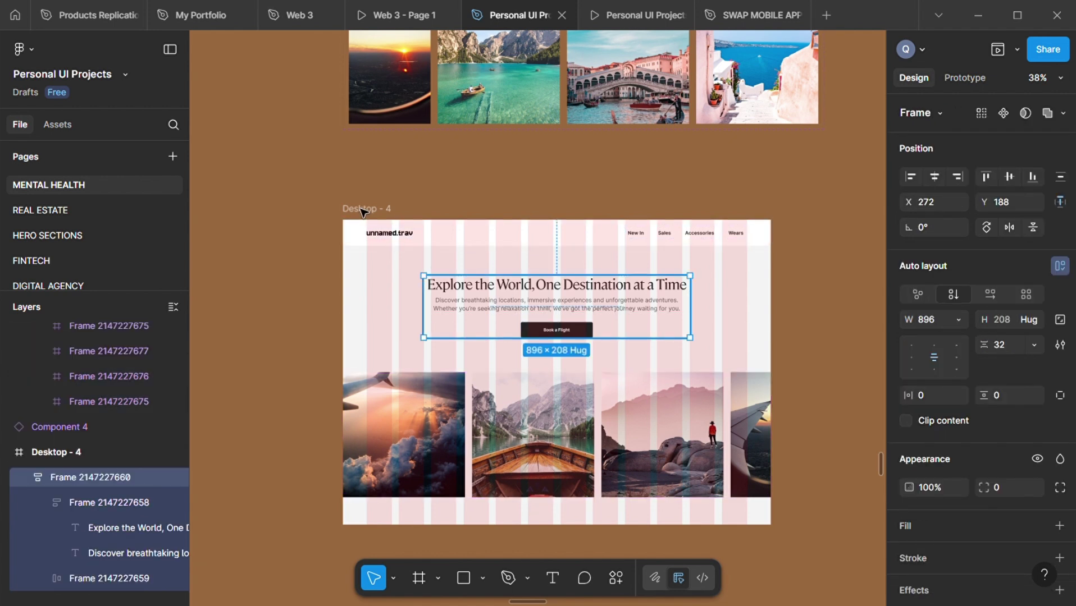
pyautogui.click(554, 229)
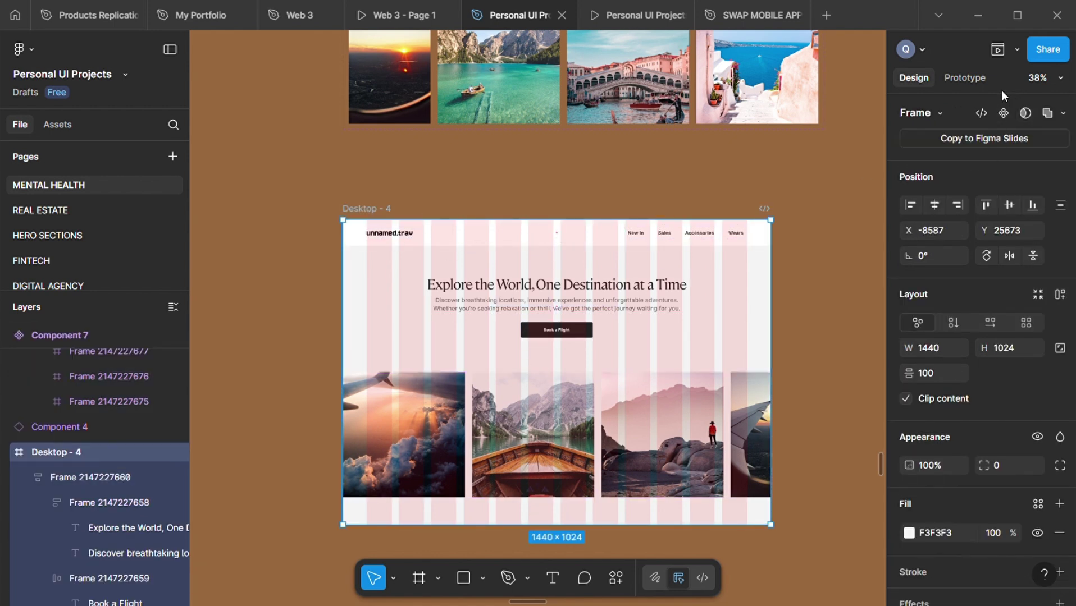
pyautogui.click(998, 49)
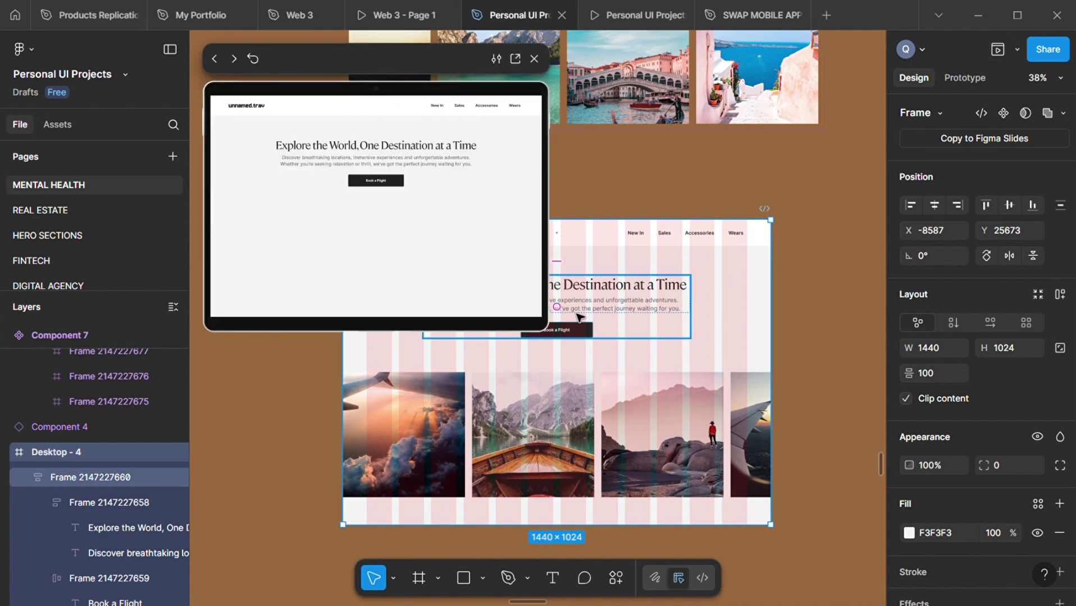
# Nest the Component 7 carousel instance inside the Desktop - 4 frame in the layer order, keeping it at X 0, Y 512.
pyautogui.click(504, 423)
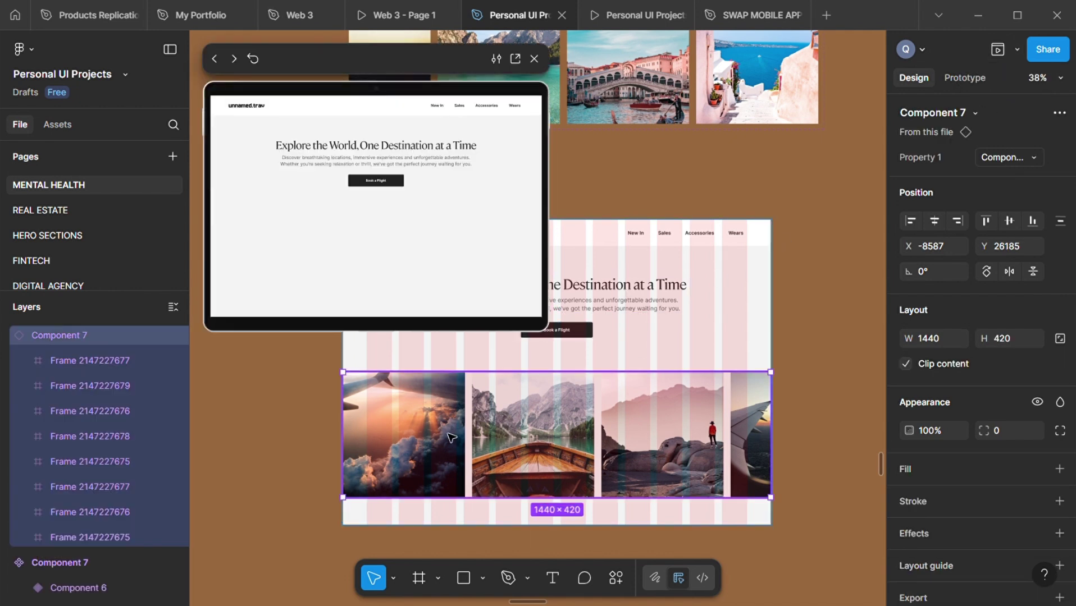
pyautogui.click(7, 335)
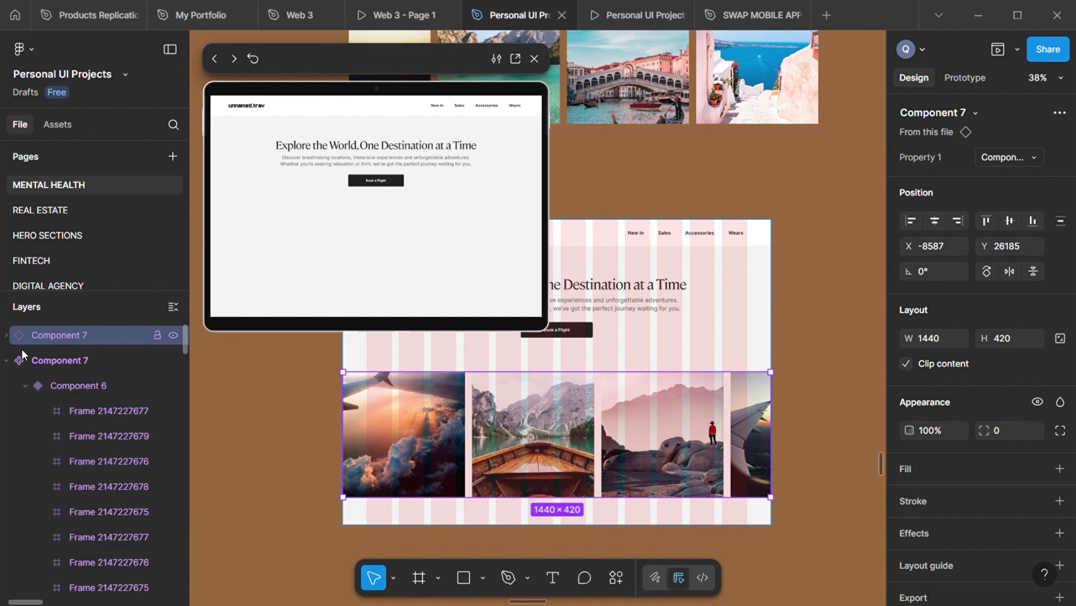
pyautogui.click(24, 380)
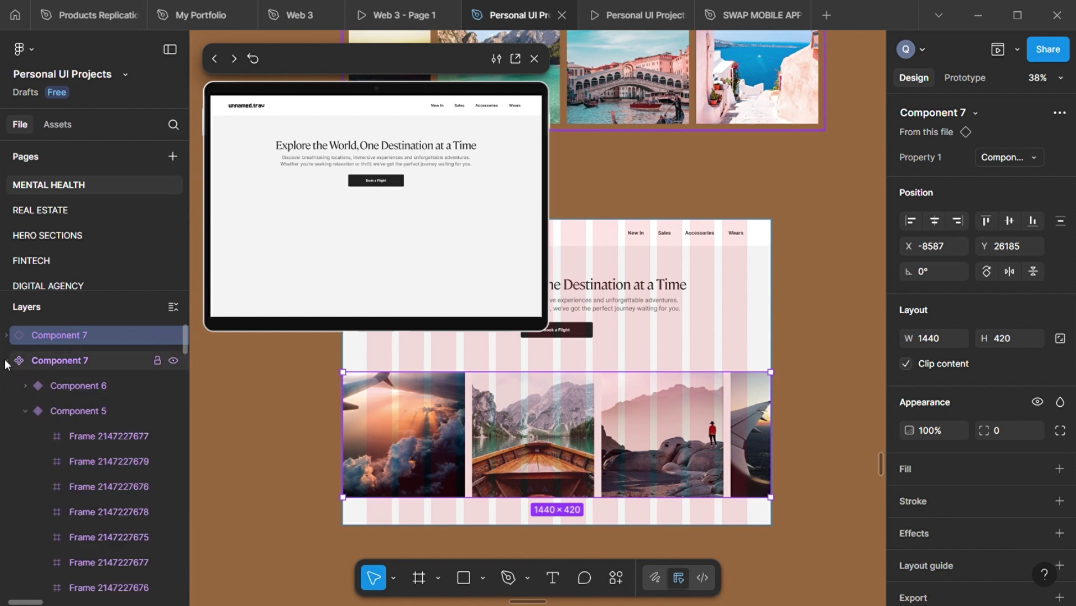
pyautogui.click(6, 361)
pyautogui.moveTo(38, 332); pyautogui.dragTo(46, 416)
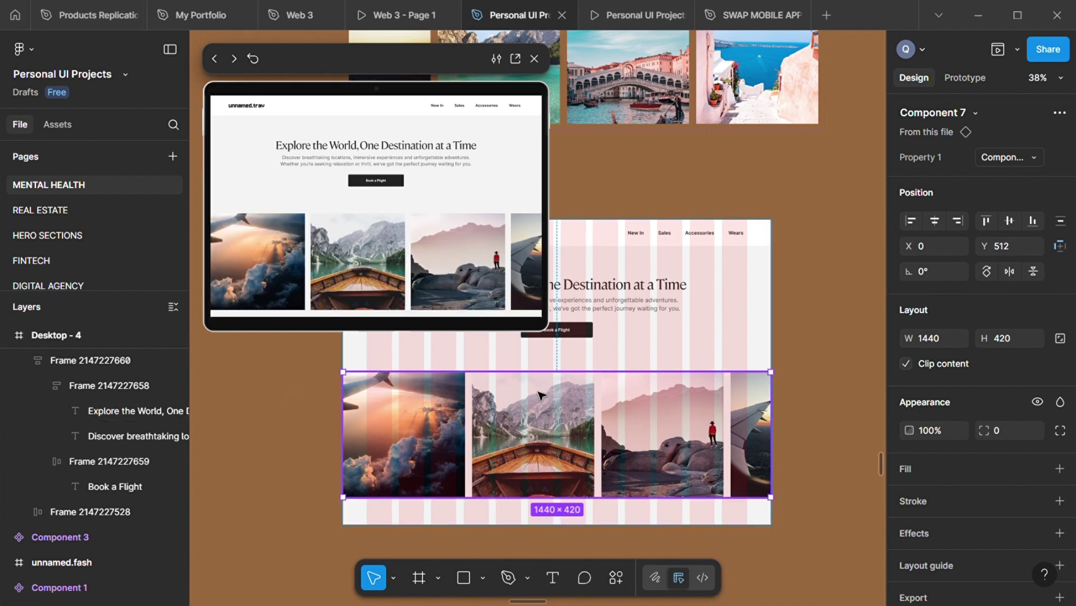
pyautogui.hscroll(-1, 537, 392)
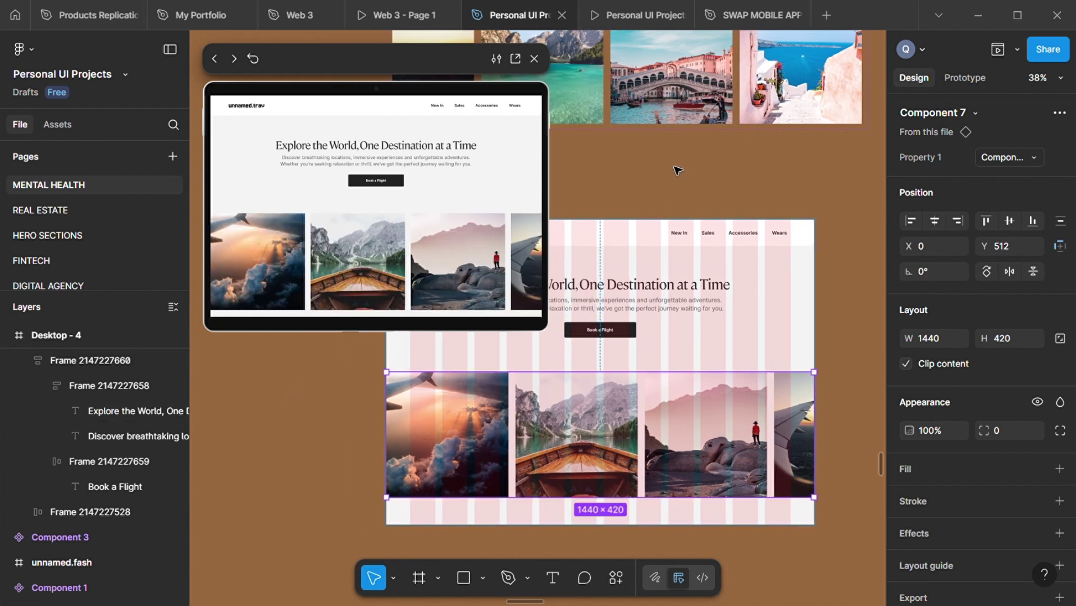
pyautogui.hscroll(-1, 676, 202)
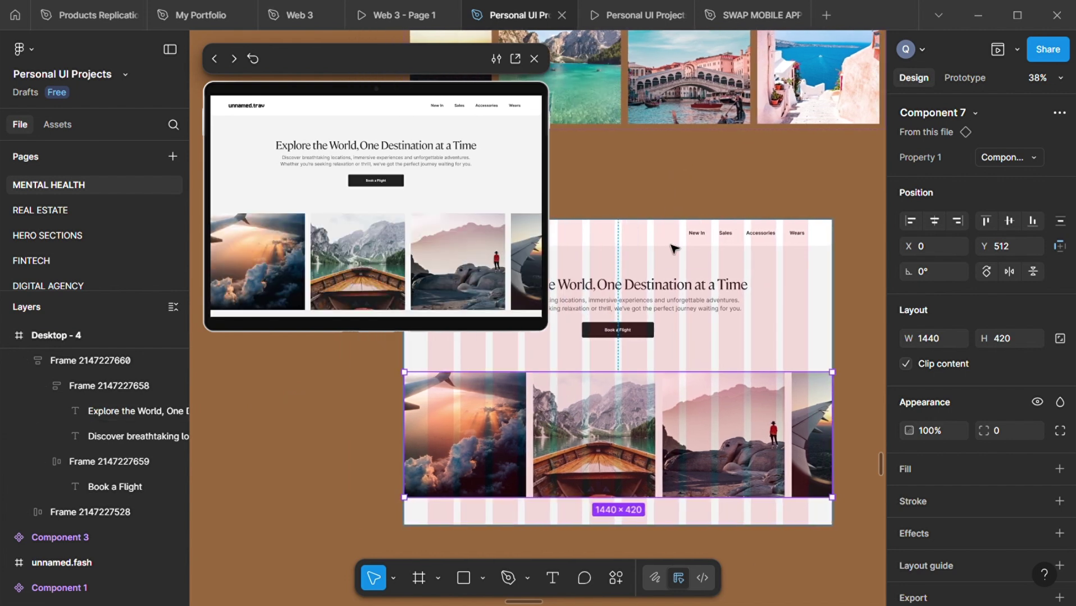
pyautogui.click(646, 204)
pyautogui.hscroll(-2, 646, 204)
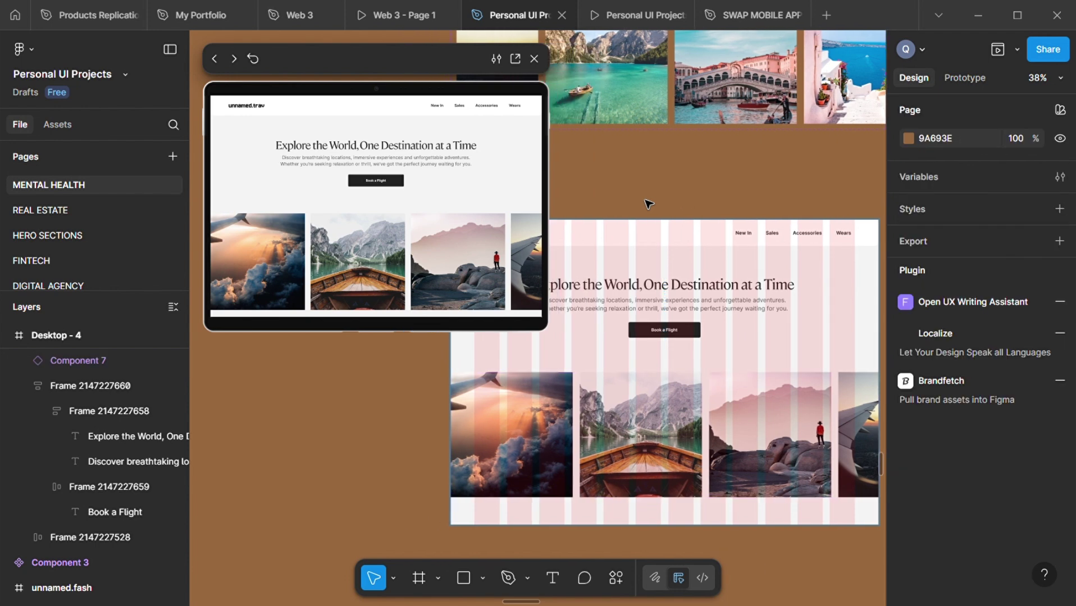
# Review the delay, action and animation settings of both after-delay interactions between the Component 5 and Component 6 variants.
pyautogui.scroll(-3, 646, 204)
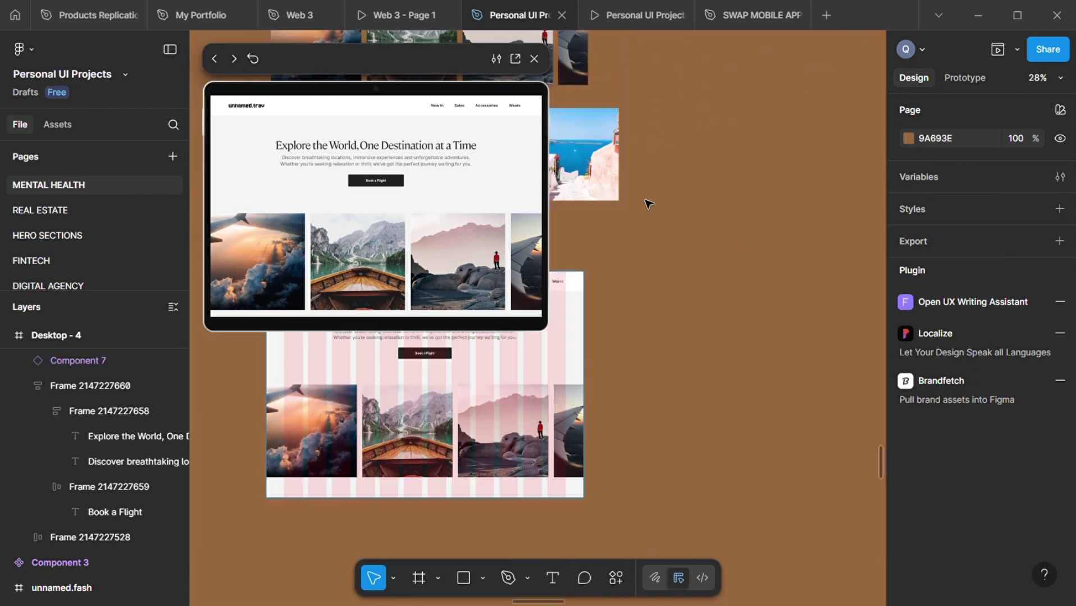
pyautogui.scroll(2, 645, 203)
pyautogui.scroll(3, 646, 203)
pyautogui.hscroll(-3, 646, 203)
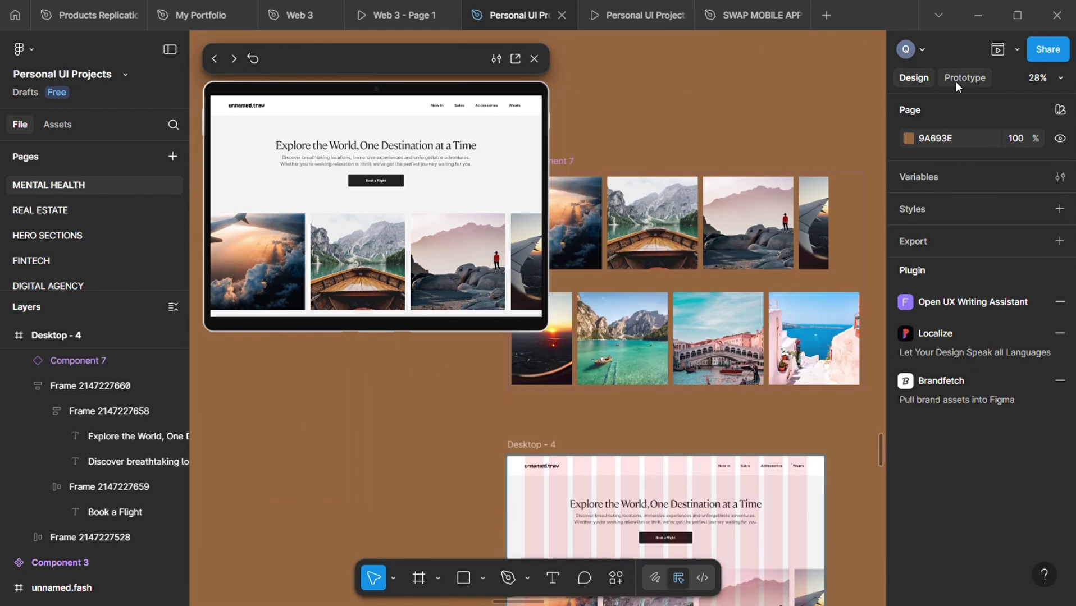
pyautogui.click(962, 78)
pyautogui.scroll(5, 674, 267)
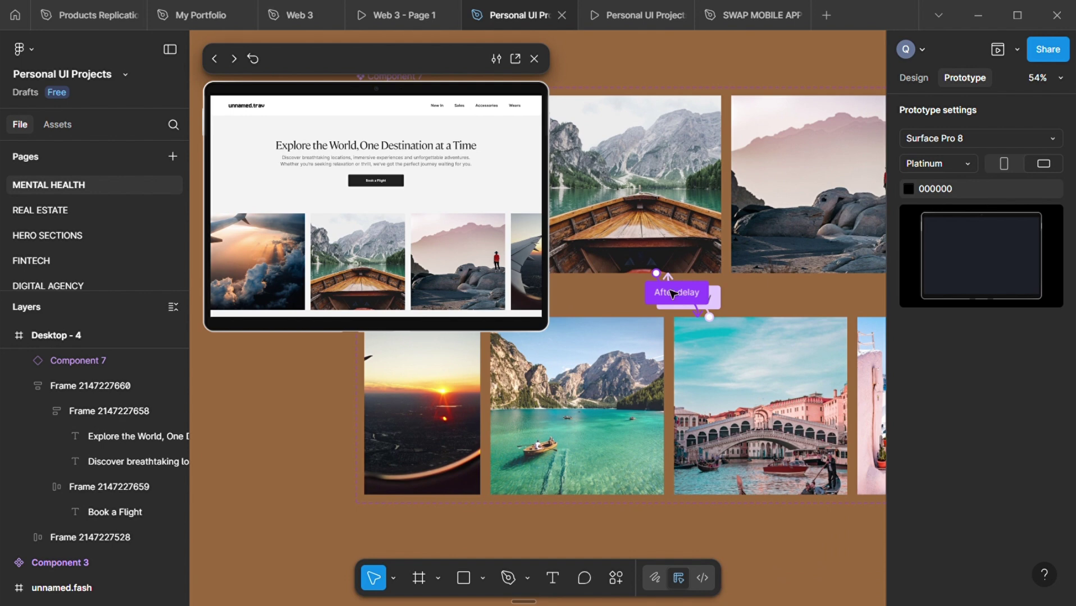
pyautogui.click(673, 293)
pyautogui.scroll(-2, 670, 471)
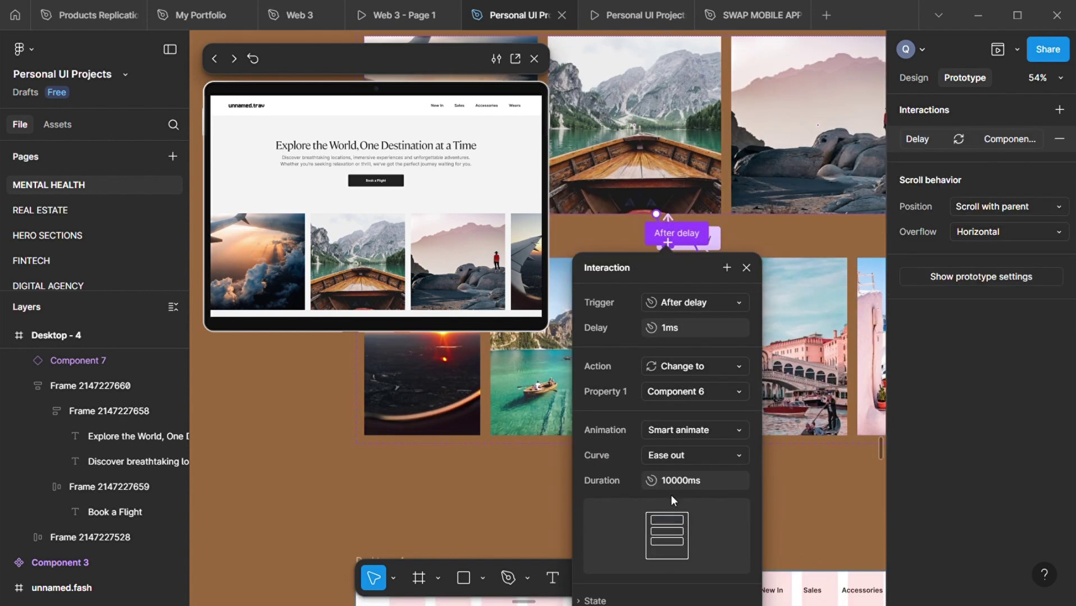
pyautogui.click(757, 238)
pyautogui.scroll(5, 709, 241)
pyautogui.click(697, 293)
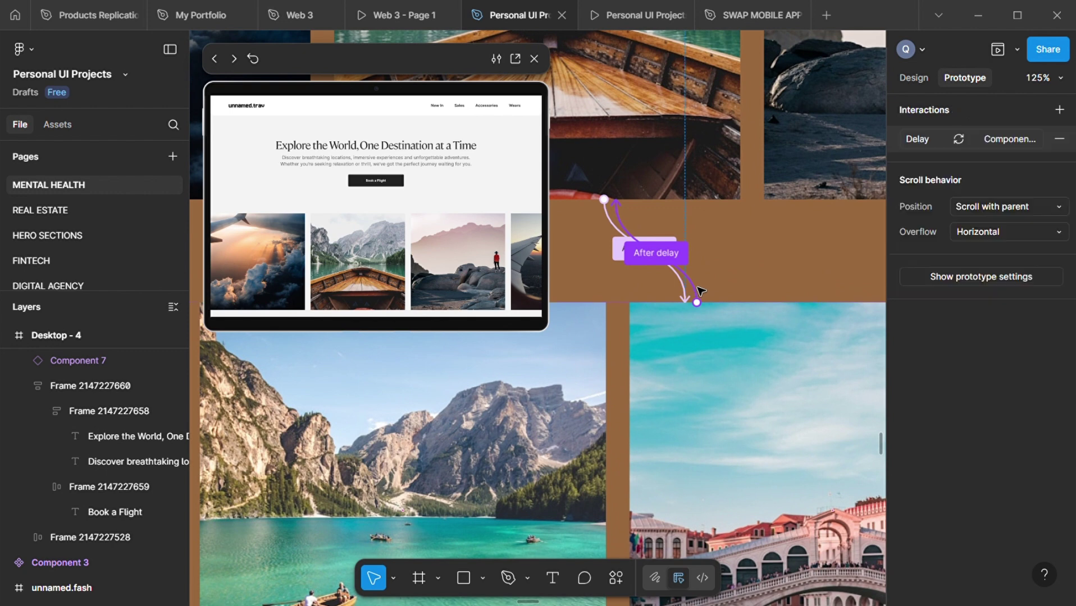
pyautogui.scroll(-3, 711, 474)
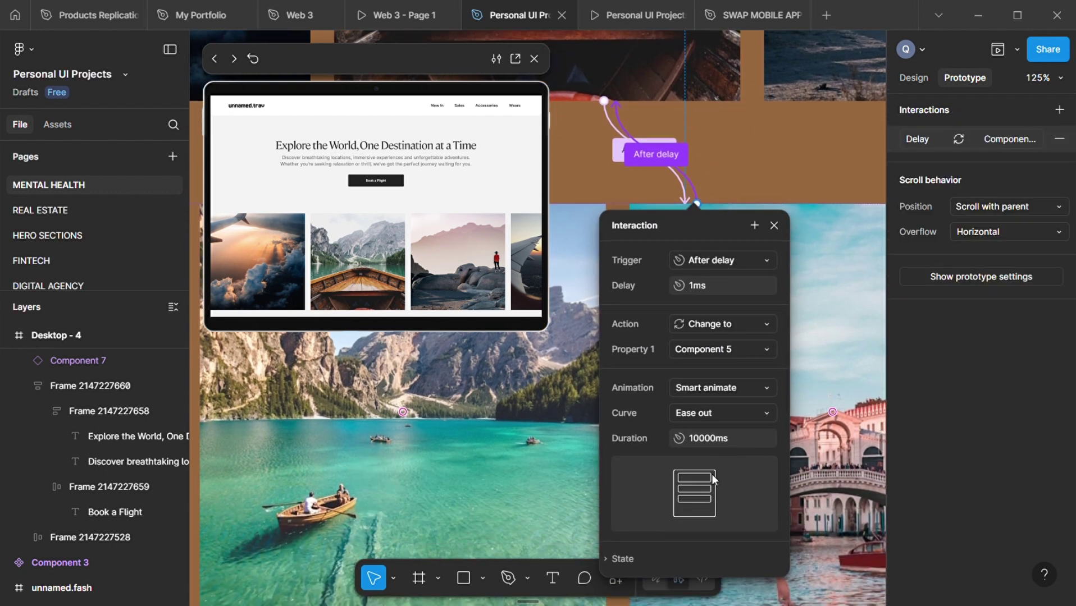
pyautogui.click(757, 205)
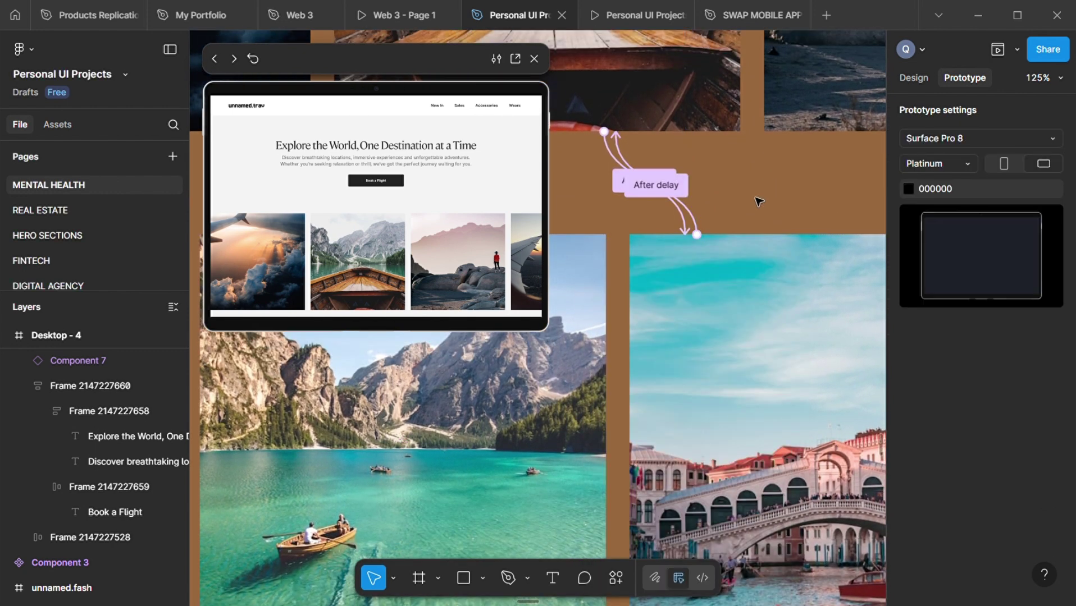
# Select the carousel instance in Desktop - 4 and restart the prototype preview to examine the sliding animation.
pyautogui.scroll(-6, 757, 202)
pyautogui.click(681, 281)
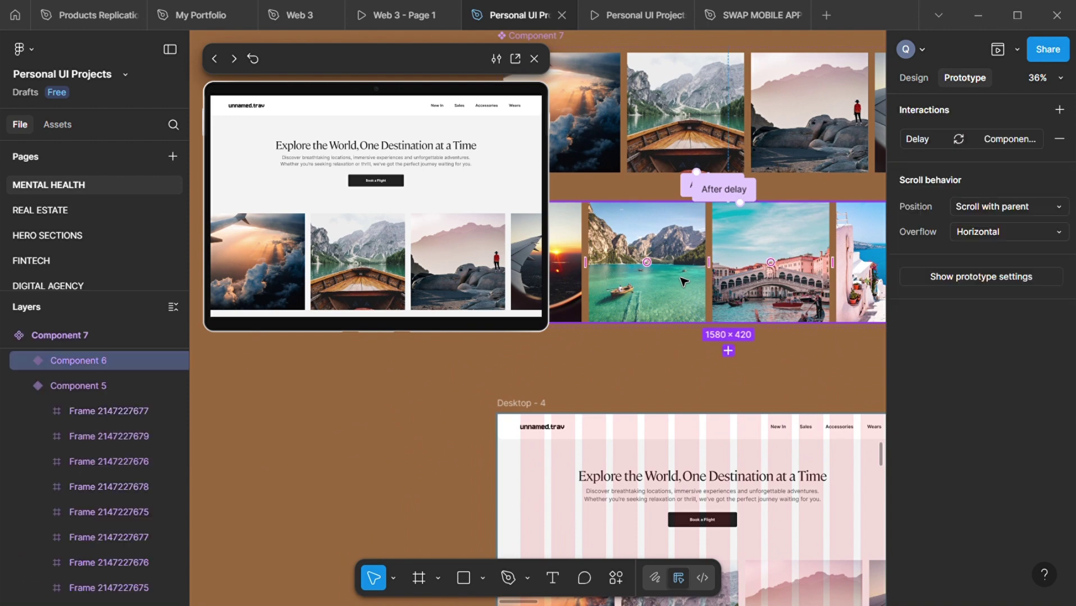
pyautogui.scroll(-3, 681, 281)
pyautogui.scroll(-2, 656, 425)
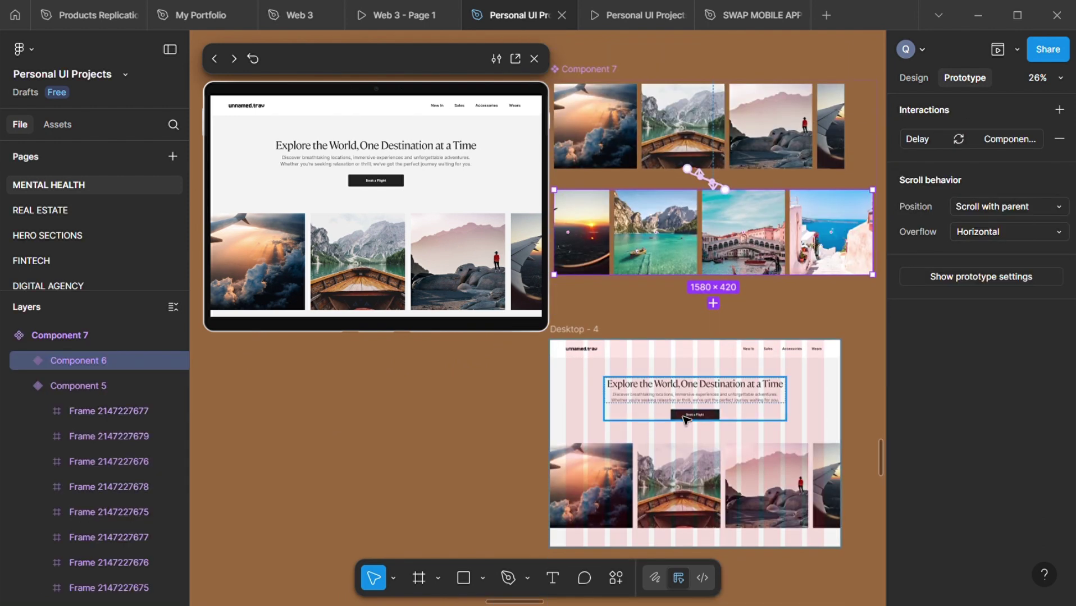
pyautogui.click(686, 424)
pyautogui.click(672, 497)
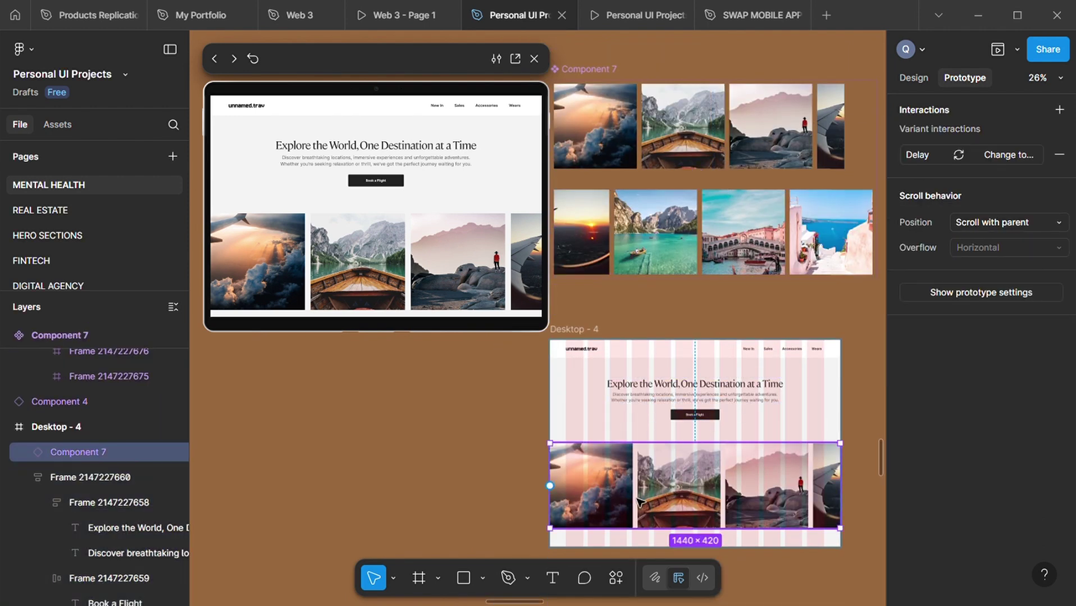
pyautogui.scroll(-2, 639, 501)
pyautogui.scroll(1, 638, 501)
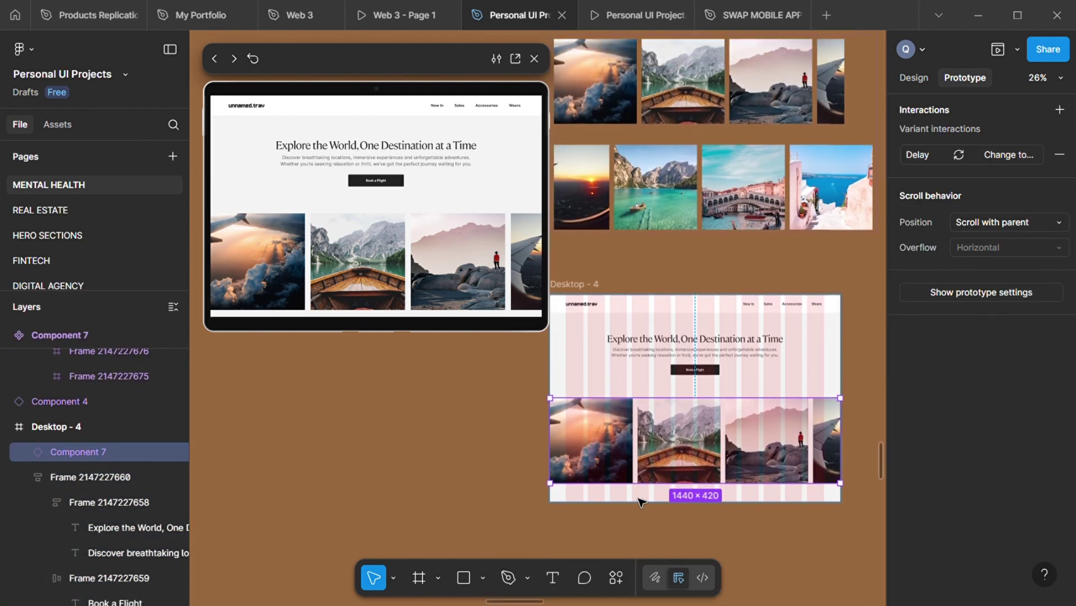
pyautogui.click(254, 60)
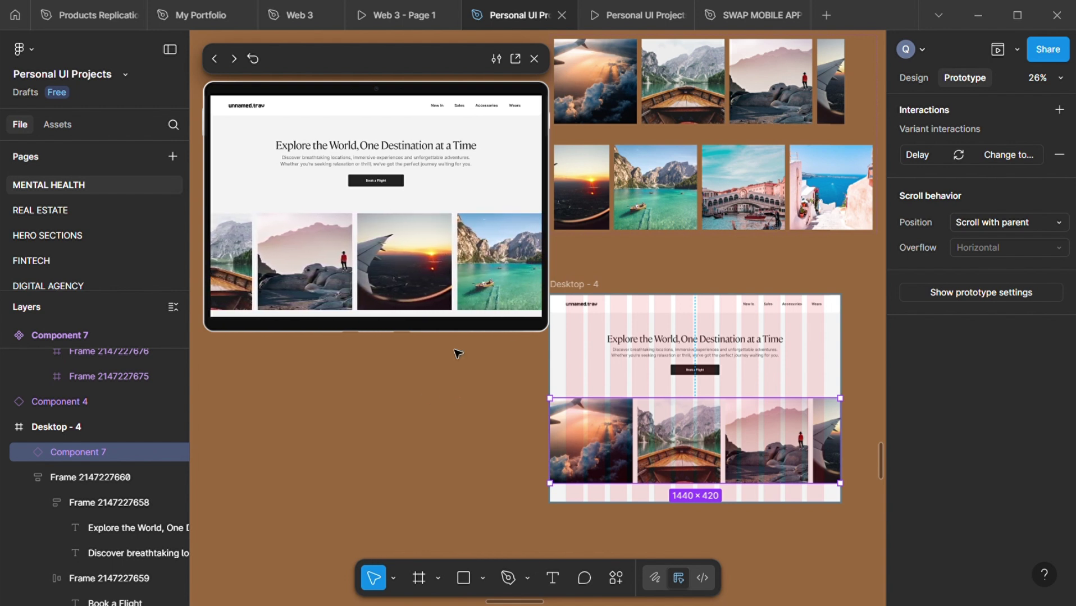
pyautogui.scroll(4, 670, 303)
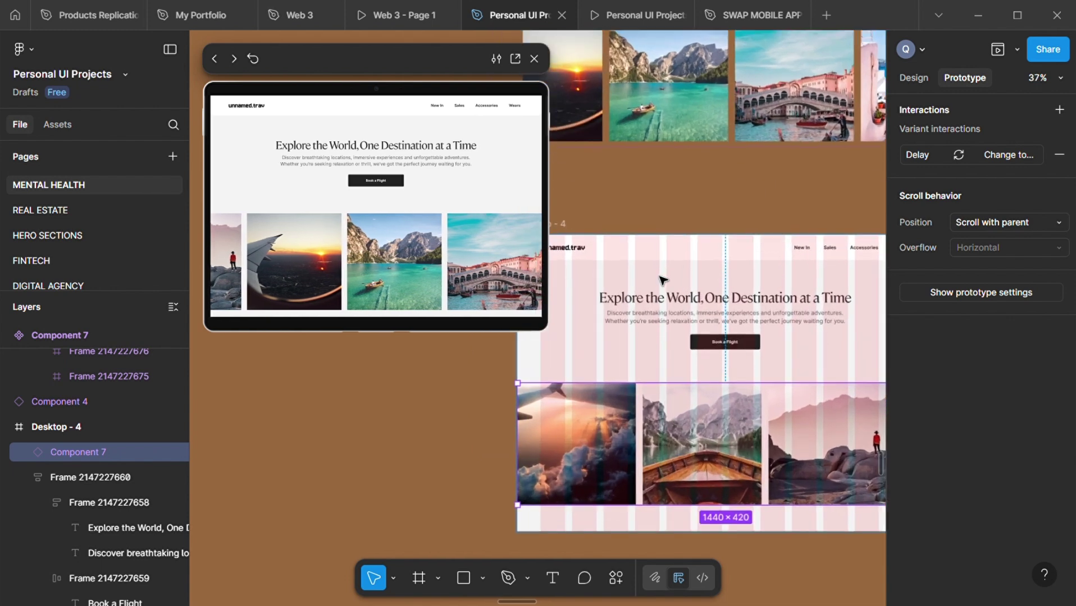
pyautogui.scroll(-1, 661, 279)
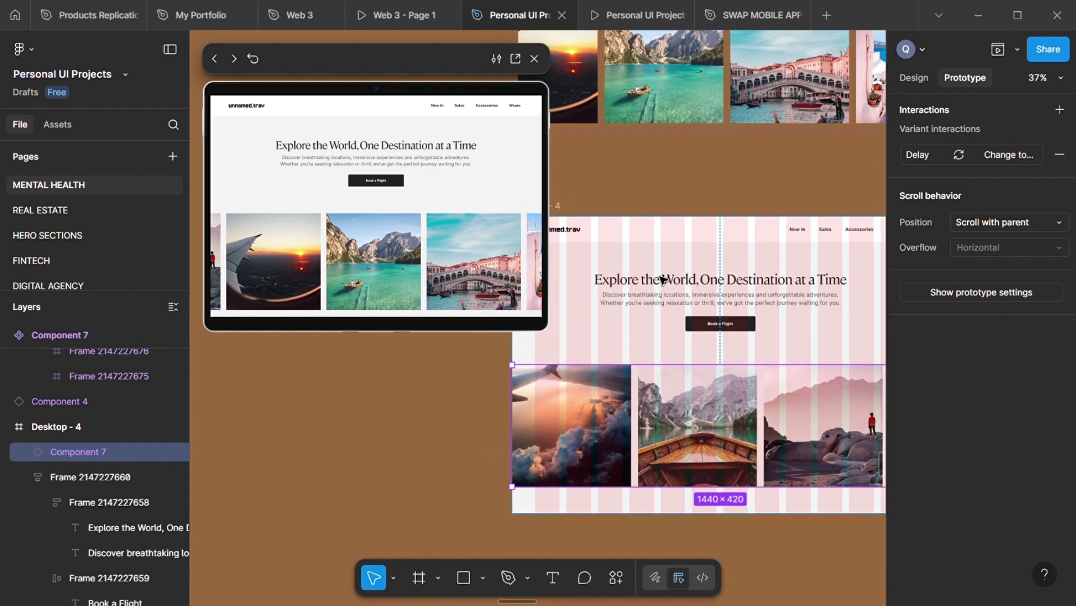
# Close the preview and draw a flat ellipse about 1568 × 103 across the upper edge of the carousel in Desktop - 4.
pyautogui.click(534, 59)
pyautogui.hscroll(5, 662, 252)
pyautogui.scroll(-1, 730, 264)
pyautogui.click(777, 272)
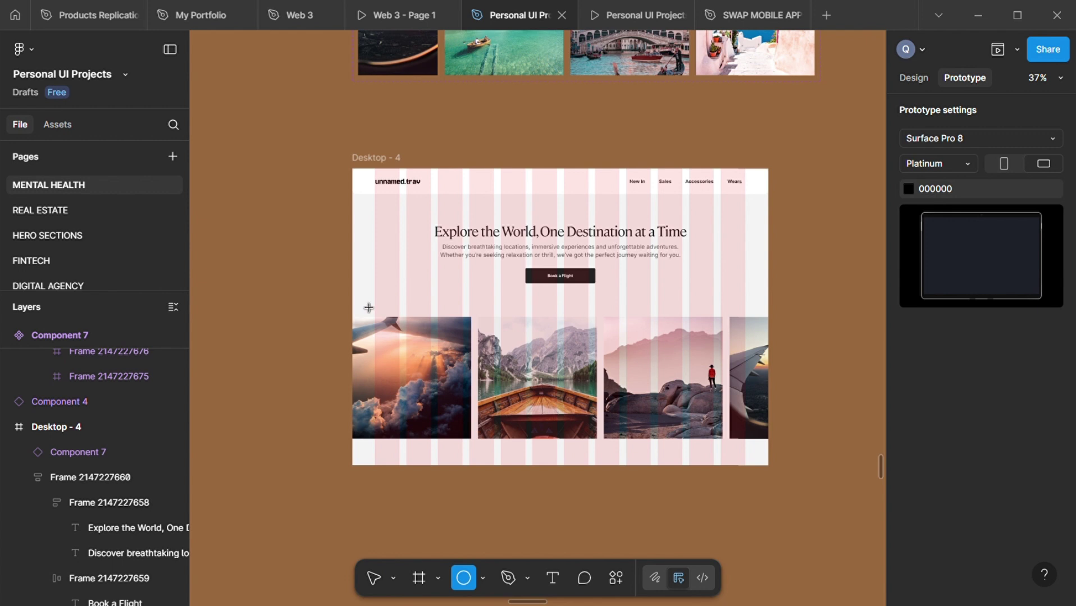
pyautogui.moveTo(352, 295); pyautogui.dragTo(796, 339)
# Widen the ellipse to 1609 and position it at X -84, Y 440 over the carousel's upper edge.
pyautogui.click(916, 79)
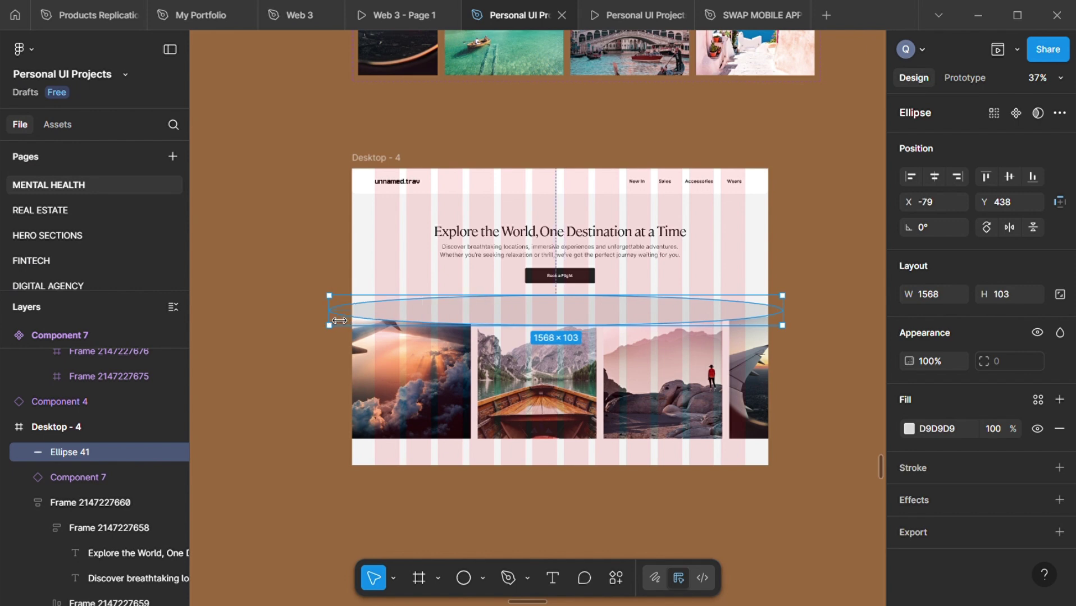
pyautogui.scroll(3, 664, 326)
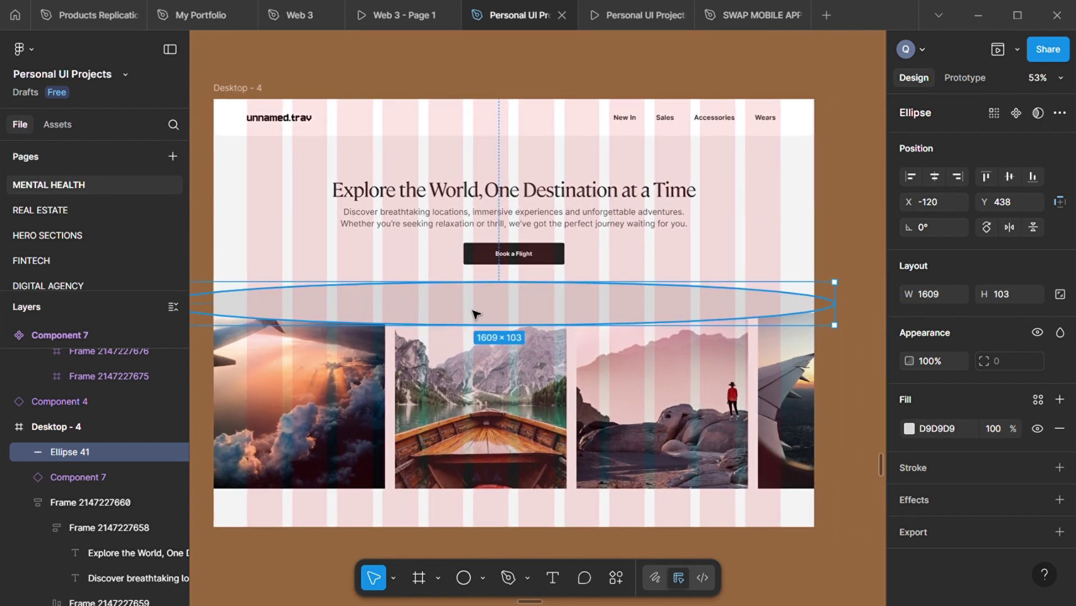
pyautogui.moveTo(476, 312); pyautogui.dragTo(491, 314)
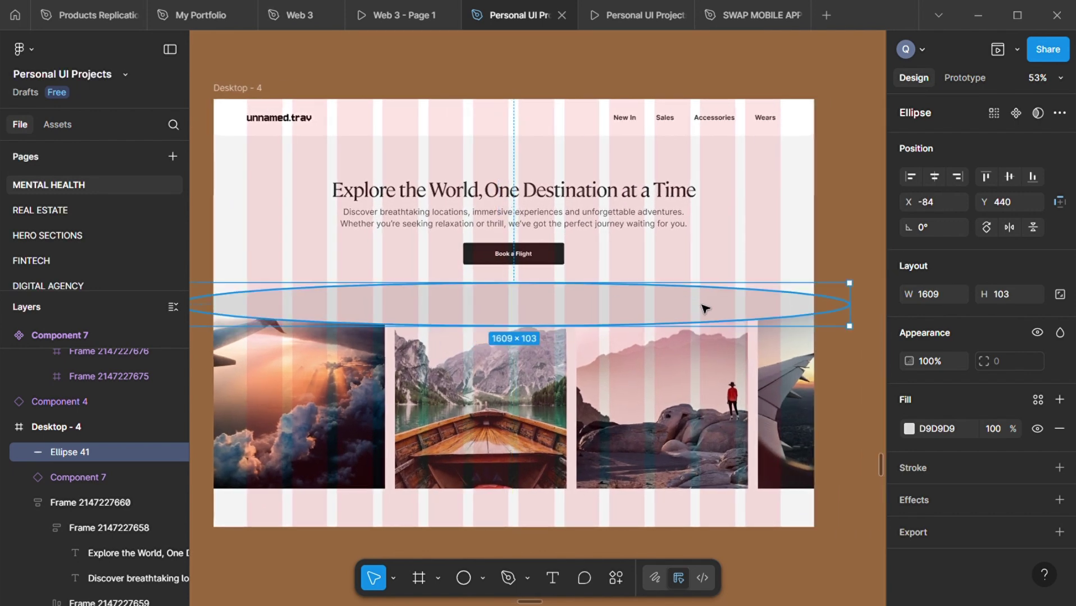
# Fill the ellipse with the frame's background colour F3F3F3, sampled from the canvas.
pyautogui.click(909, 429)
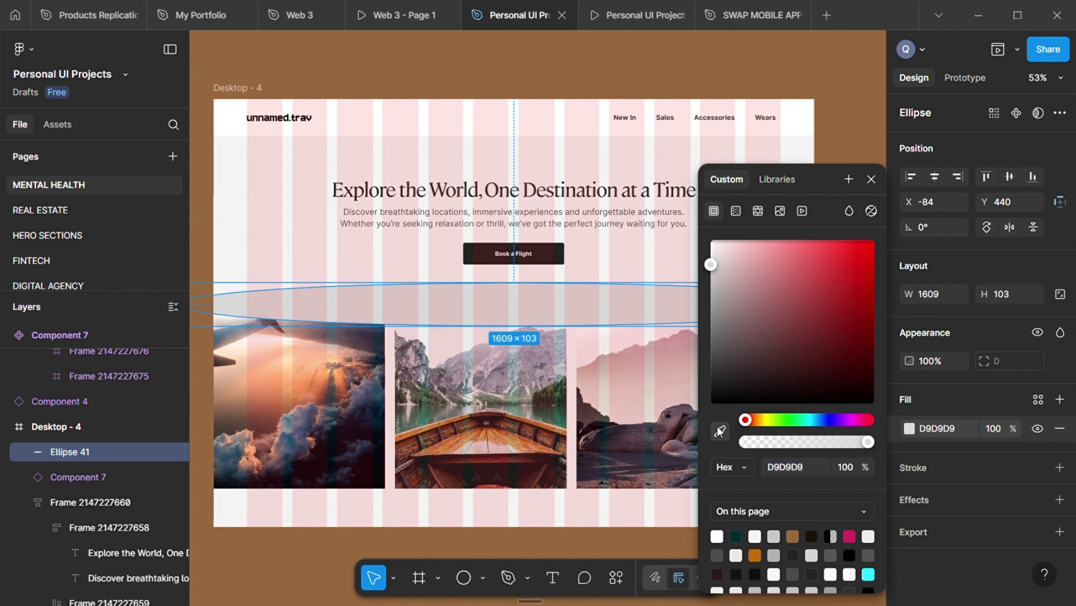
pyautogui.click(719, 431)
pyautogui.click(649, 286)
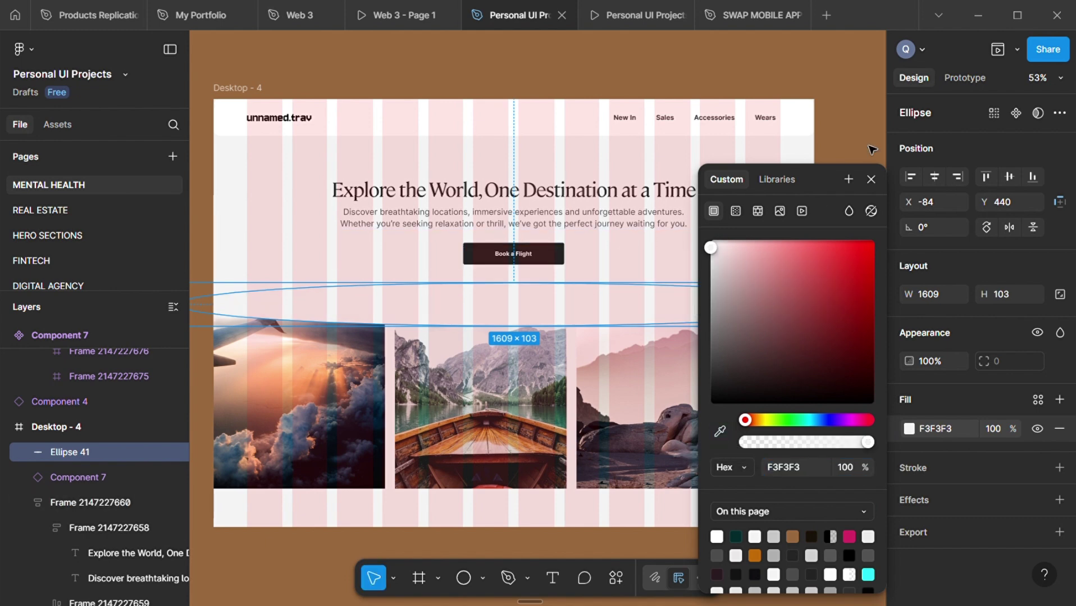
pyautogui.click(870, 179)
# Lower the ellipse to Y 460 over the carousel's upper edge and set its height to 100.
pyautogui.scroll(-2, 629, 314)
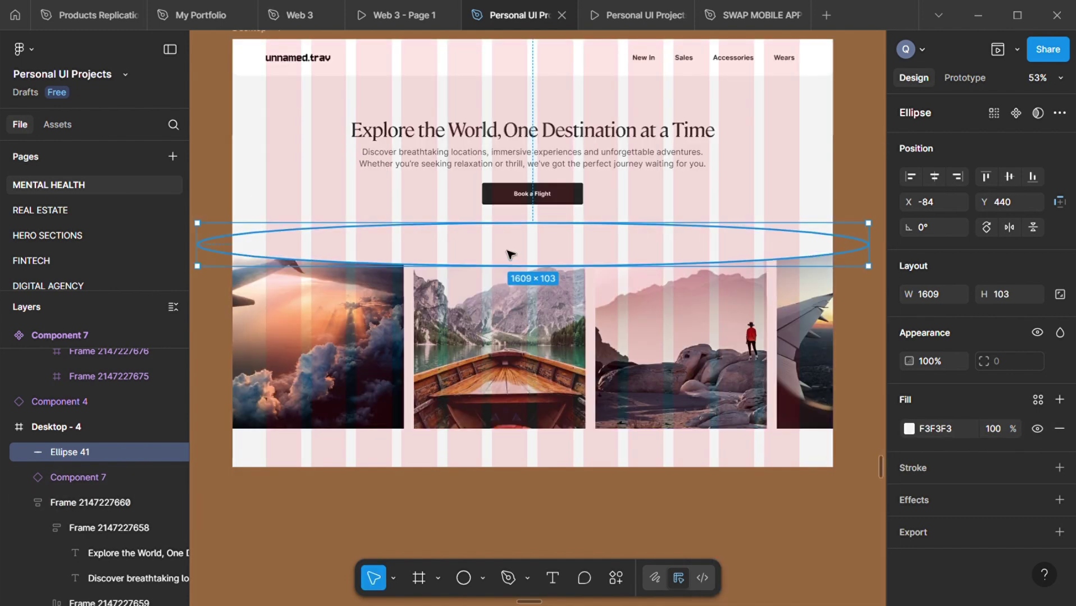
pyautogui.moveTo(507, 264); pyautogui.dragTo(507, 265)
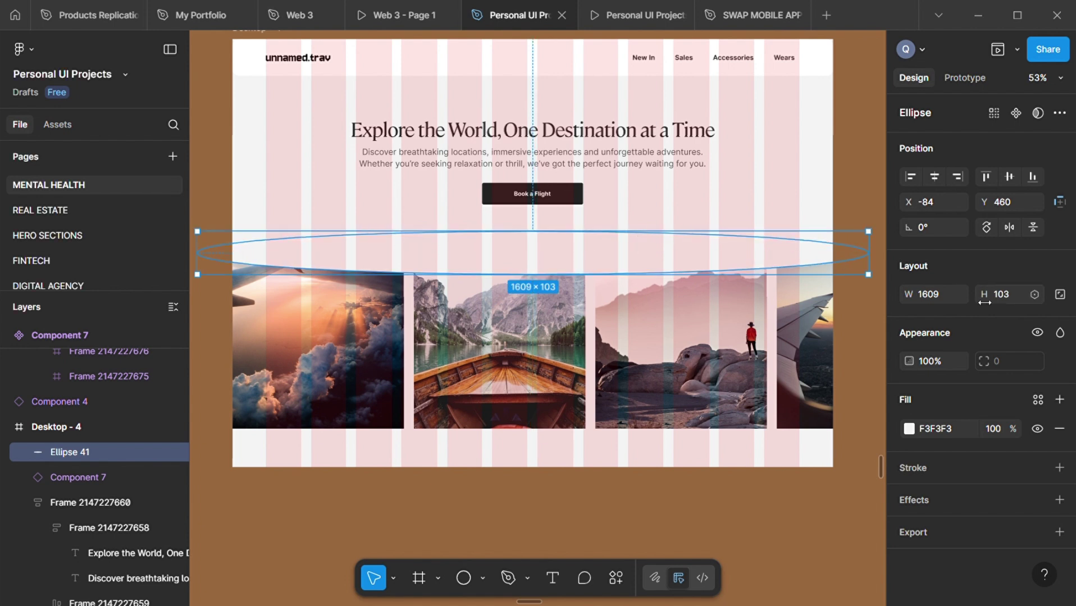
pyautogui.press('Return')
pyautogui.click(689, 315)
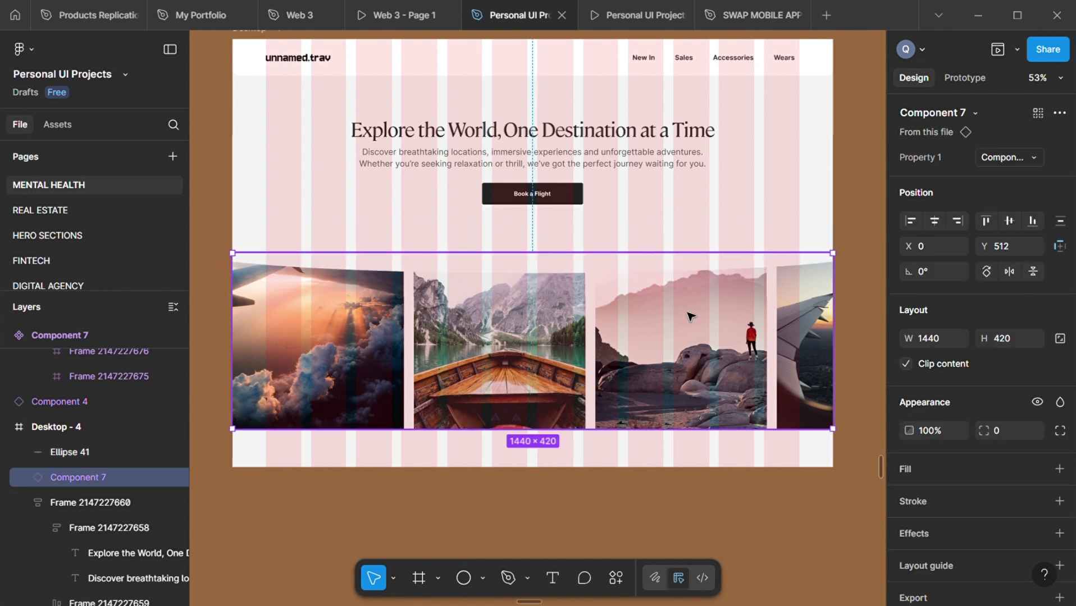
# Duplicate the ellipse straight down over the carousel's lower edge, at X -84, Y 882.
pyautogui.click(553, 244)
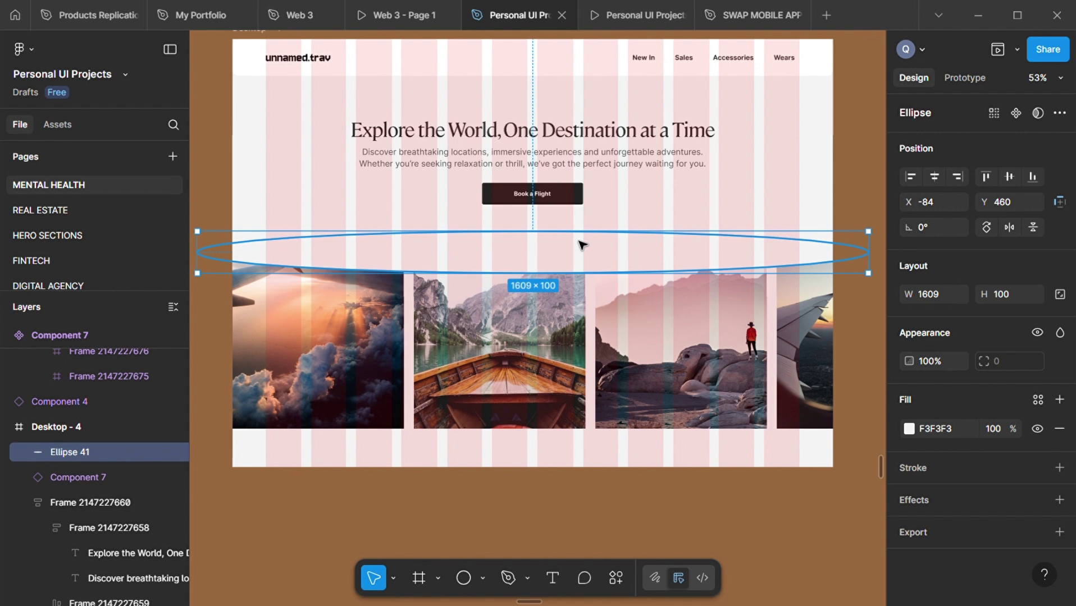
pyautogui.moveTo(582, 245); pyautogui.dragTo(543, 442)
pyautogui.click(649, 478)
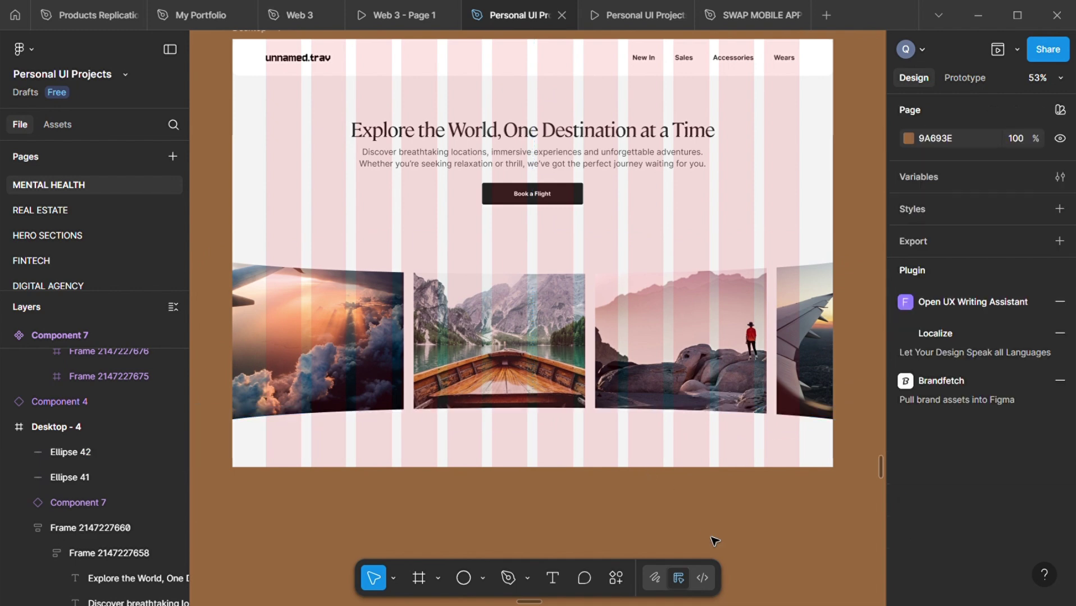
# Group the two ellipses together with the Component 7 carousel instance.
pyautogui.scroll(-1, 713, 541)
pyautogui.click(564, 389)
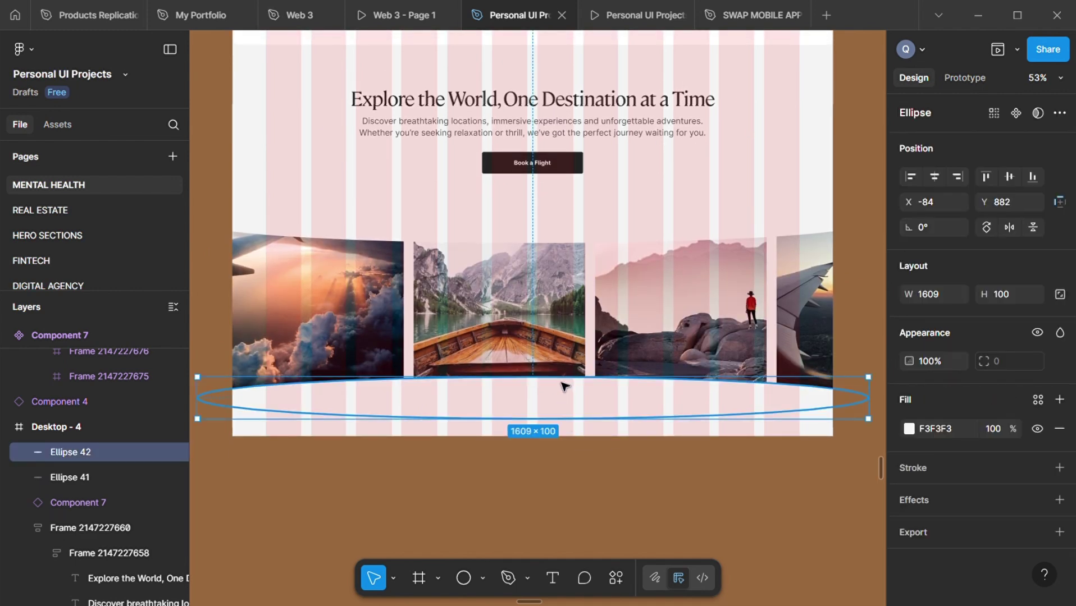
pyautogui.keyDown('shift'); pyautogui.click(519, 295); pyautogui.keyUp('shift')
pyautogui.keyDown('shift'); pyautogui.click(515, 215); pyautogui.keyUp('shift')
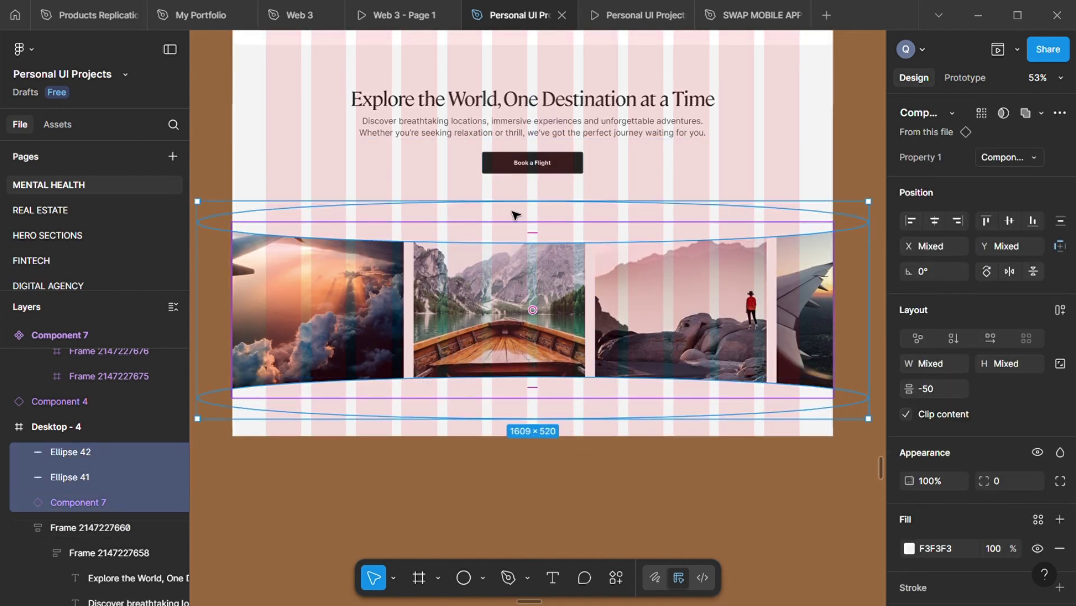
pyautogui.hotkey('ctrl', 'g')
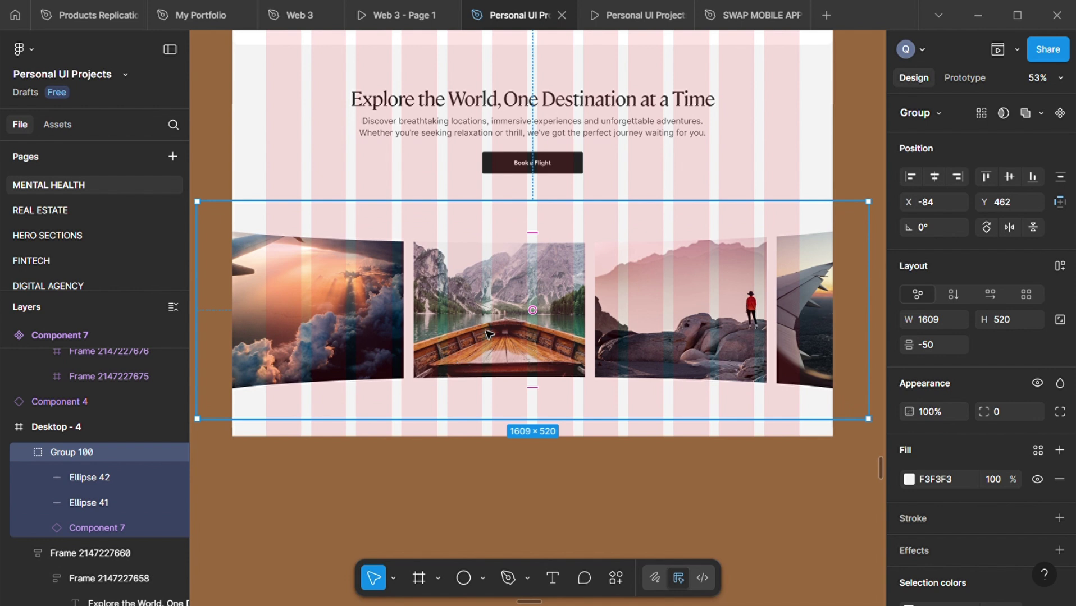
# Set the headline block's Y position to 120.
pyautogui.scroll(2, 486, 334)
pyautogui.click(506, 180)
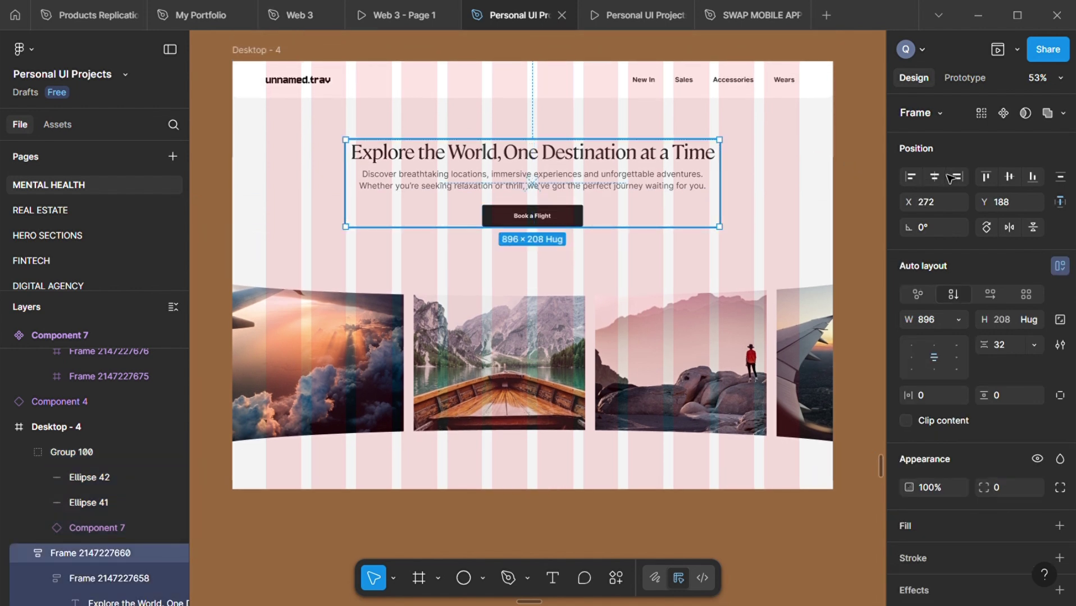
pyautogui.click(1010, 206)
pyautogui.write('1')
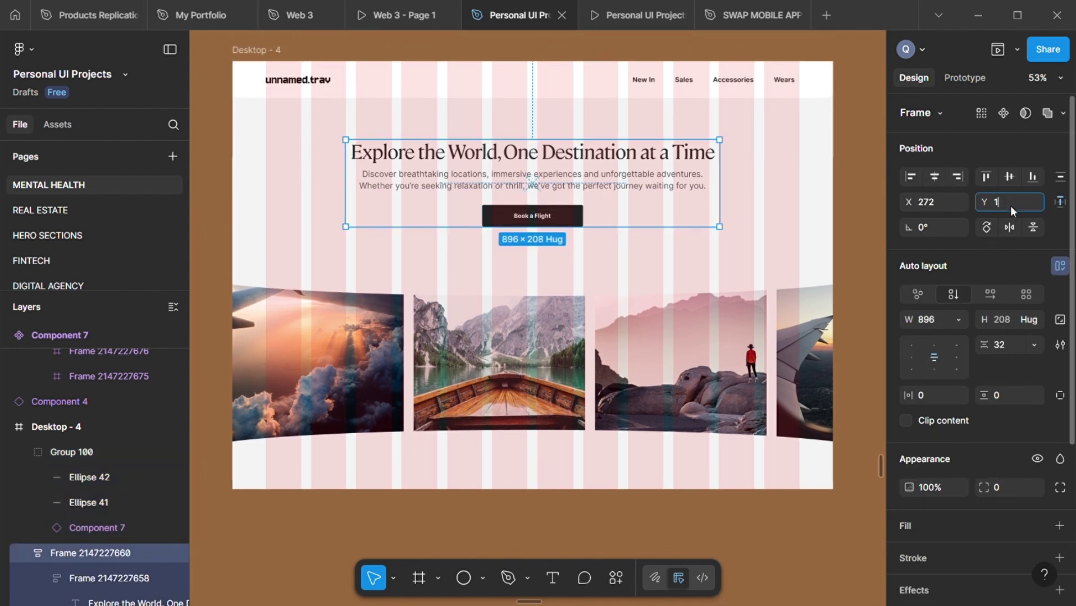
pyautogui.write('20')
pyautogui.click(643, 287)
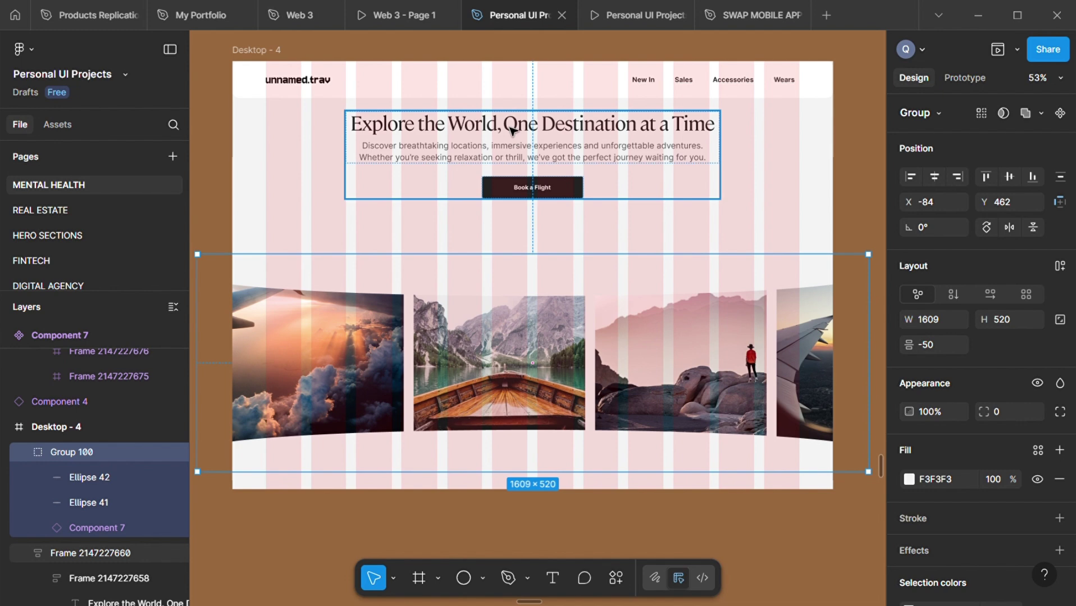
# Set the vertical spacing between the navigation bar and the headline block to 100.
pyautogui.click(511, 132)
pyautogui.click(481, 71)
pyautogui.keyDown('shift'); pyautogui.click(508, 145); pyautogui.keyUp('shift')
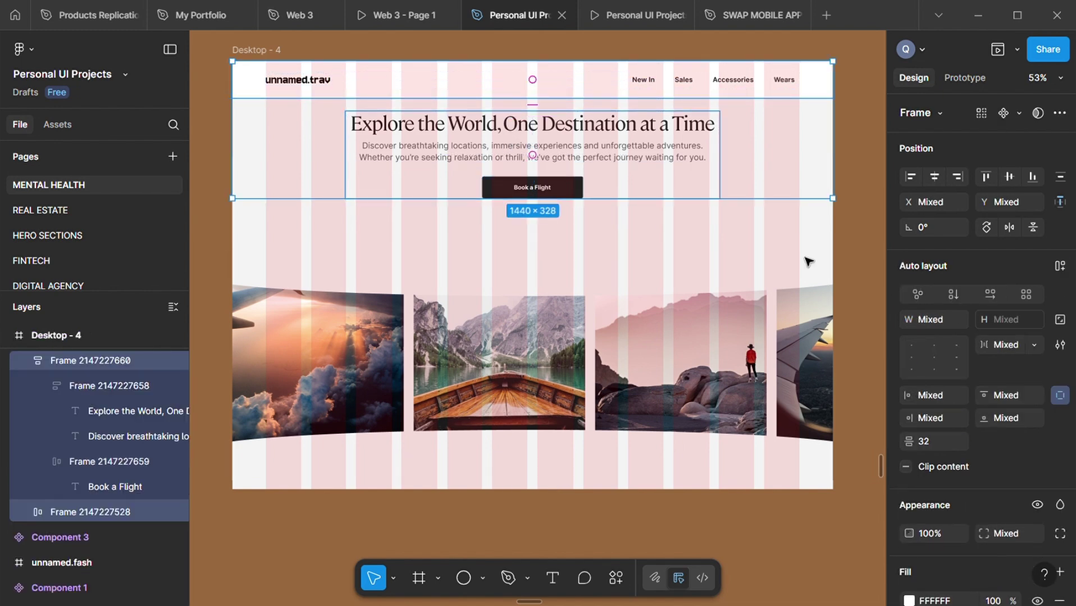
pyautogui.click(928, 440)
pyautogui.write('1')
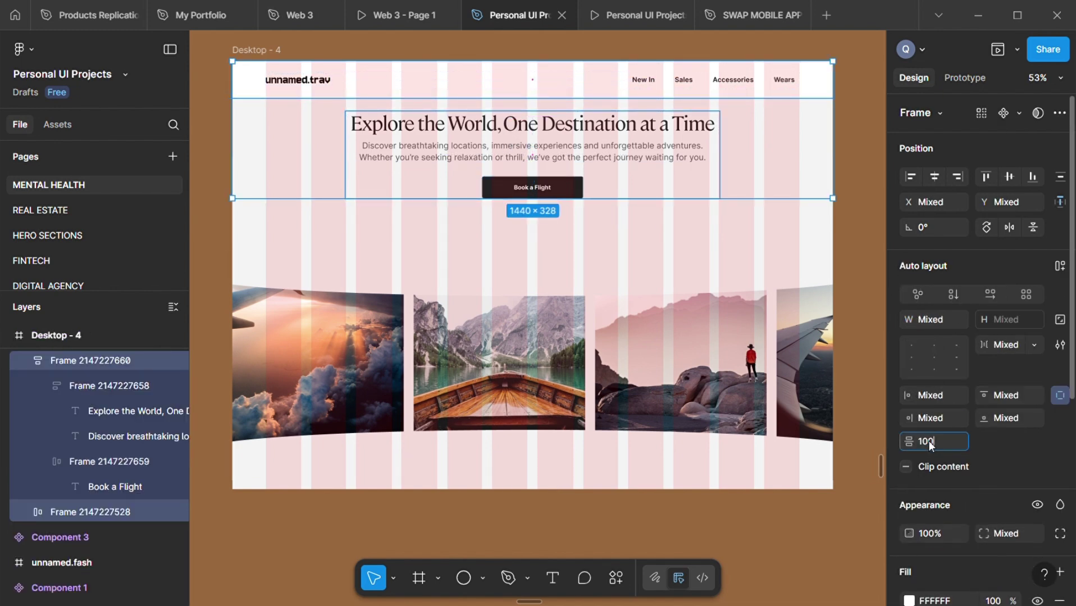
pyautogui.write('00')
pyautogui.click(677, 374)
# Set the vertical spacing between the headline block and the carousel group to 0.
pyautogui.click(553, 179)
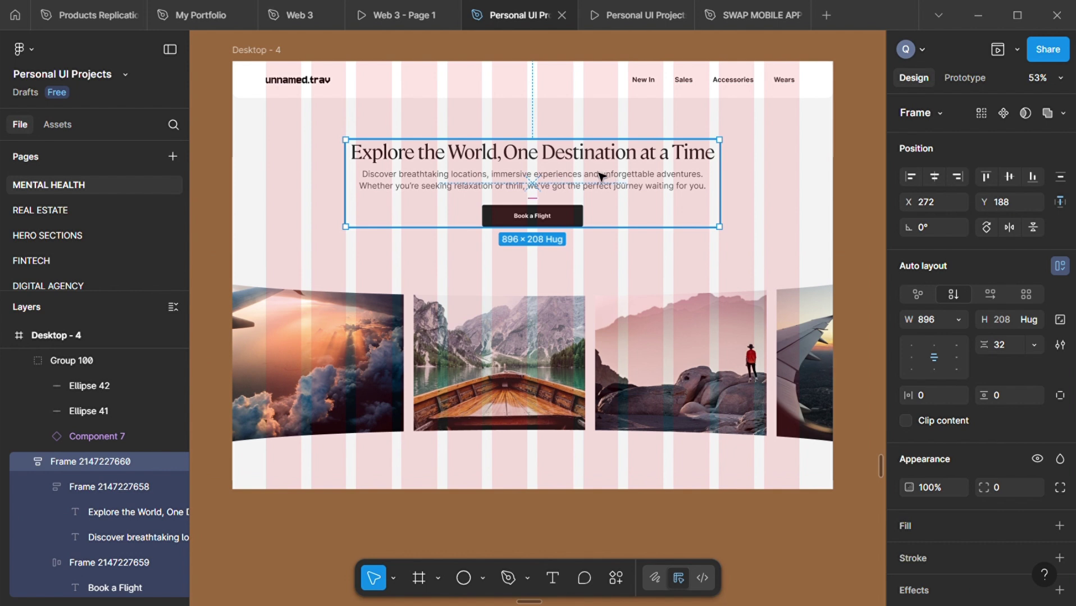
pyautogui.keyDown('shift'); pyautogui.click(527, 330); pyautogui.keyUp('shift')
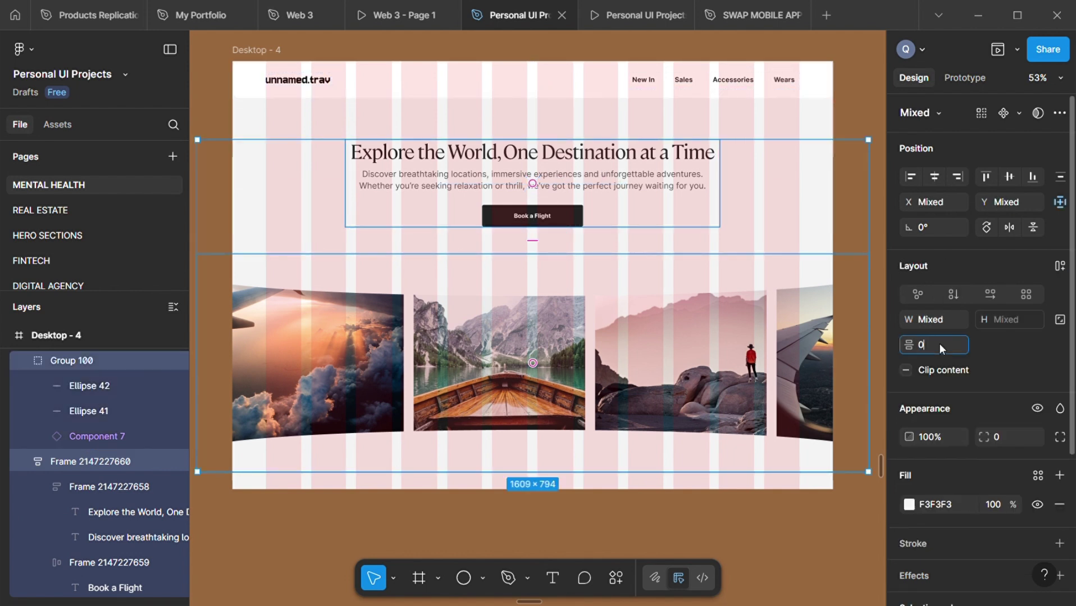
pyautogui.press('Return')
pyautogui.press('Return')
pyautogui.click(743, 470)
# Centre the carousel group horizontally within the Desktop - 4 frame.
pyautogui.scroll(-1, 743, 470)
pyautogui.scroll(2, 741, 469)
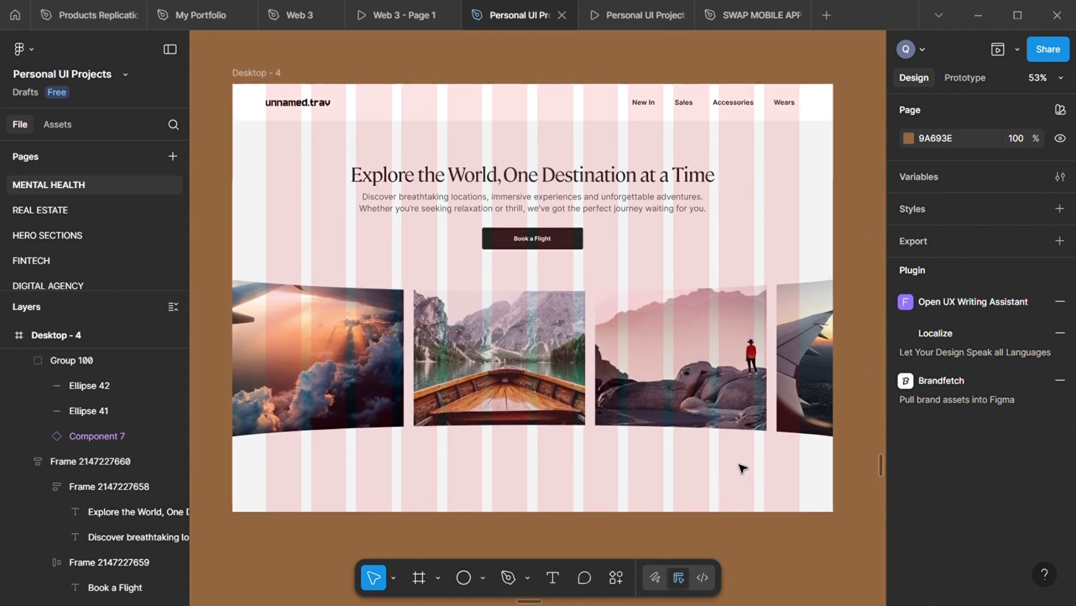
pyautogui.scroll(2, 632, 480)
pyautogui.click(521, 260)
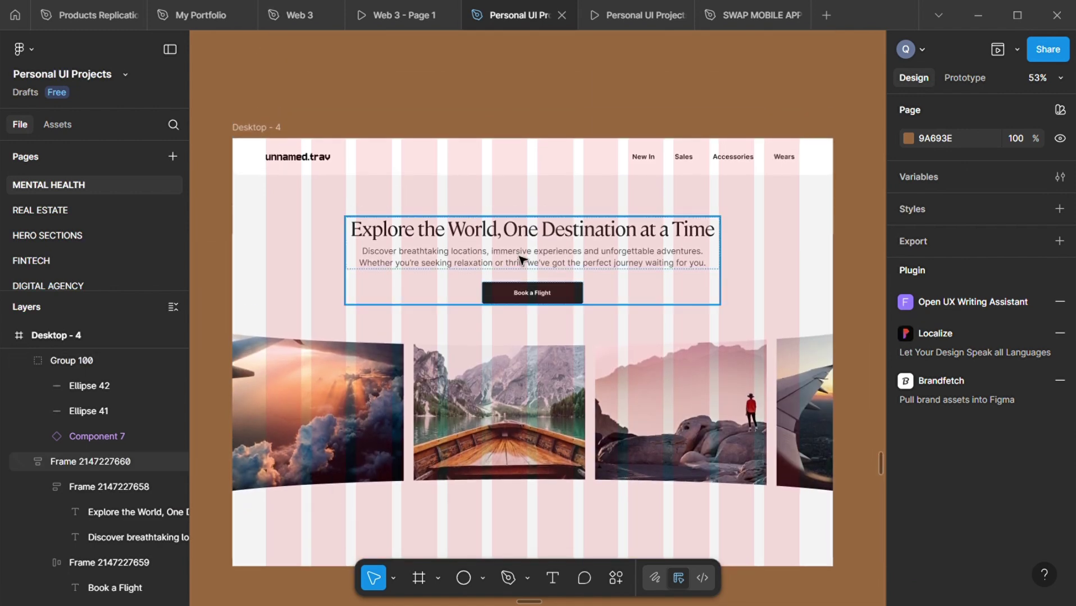
pyautogui.click(814, 365)
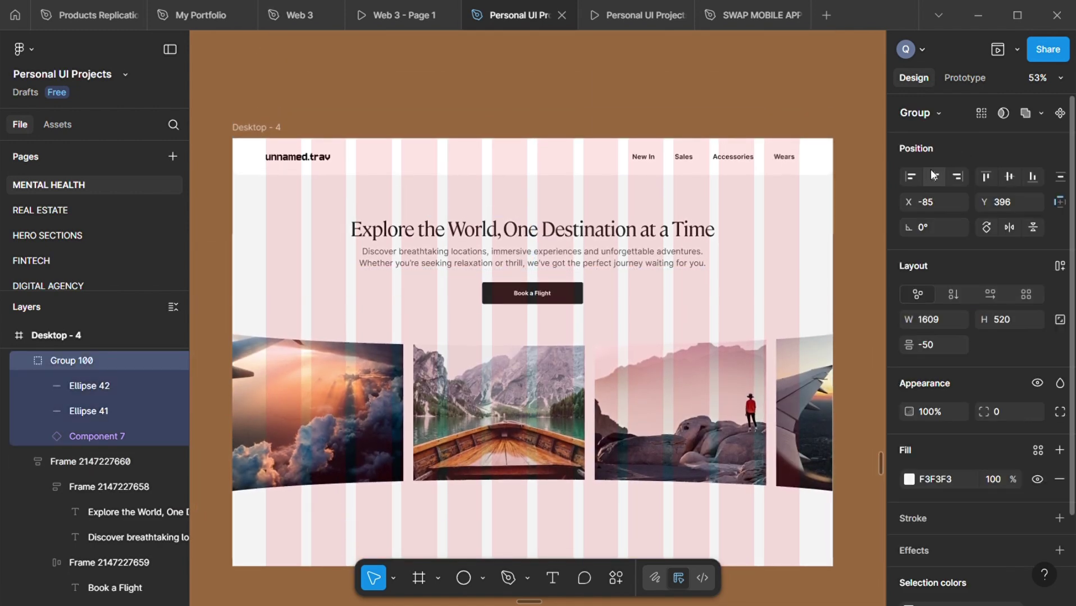
pyautogui.scroll(-2, 668, 426)
pyautogui.scroll(1, 668, 427)
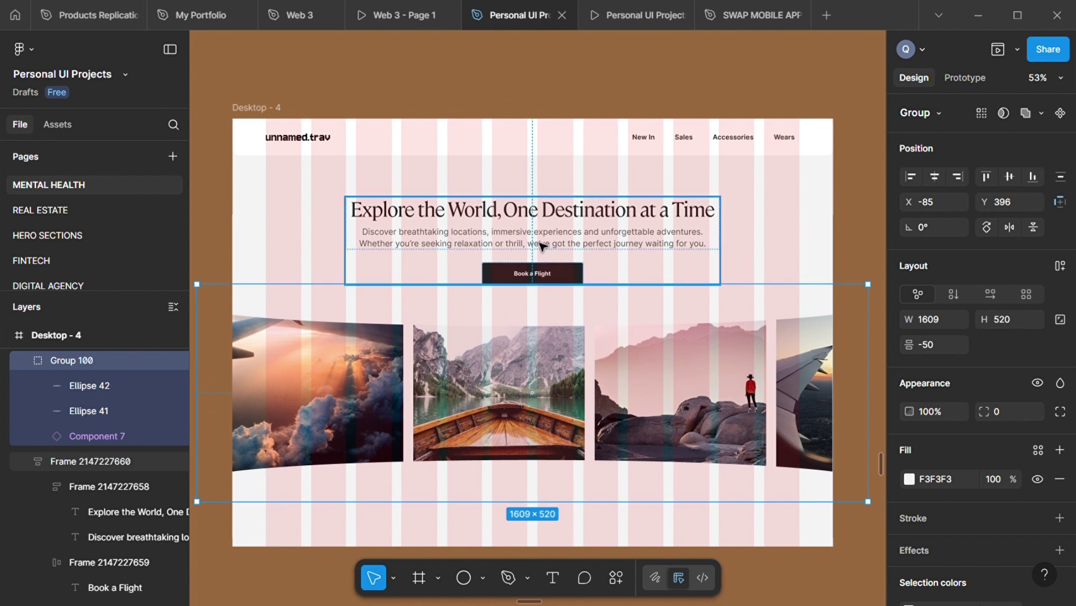
# Open the prototype preview over the canvas and watch the curved carousel slide through its photos.
pyautogui.click(999, 47)
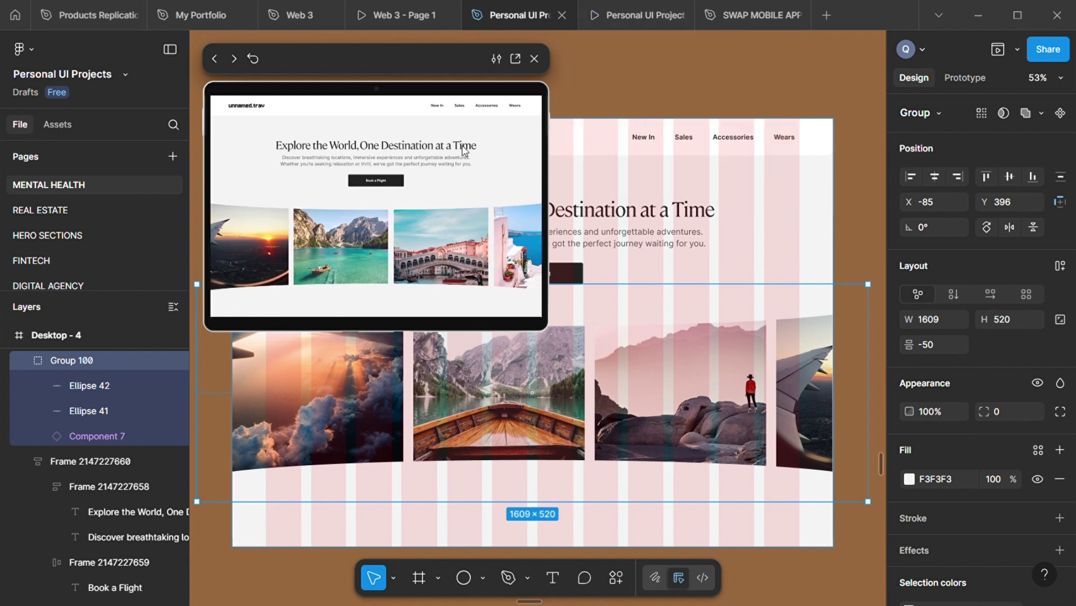
pyautogui.hscroll(-2, 582, 360)
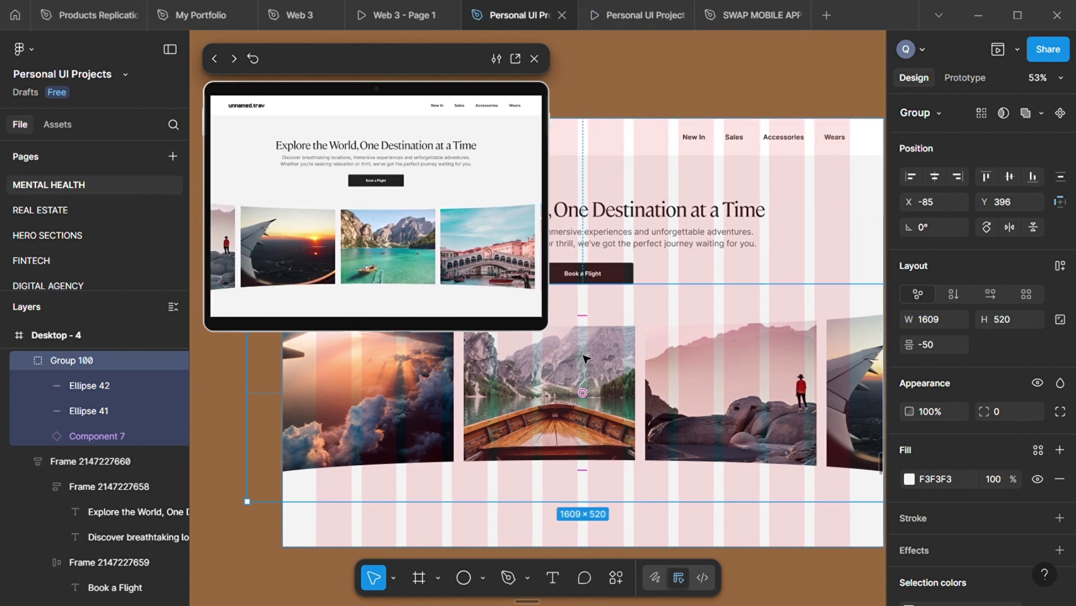
pyautogui.scroll(-2, 583, 360)
pyautogui.scroll(-1, 583, 359)
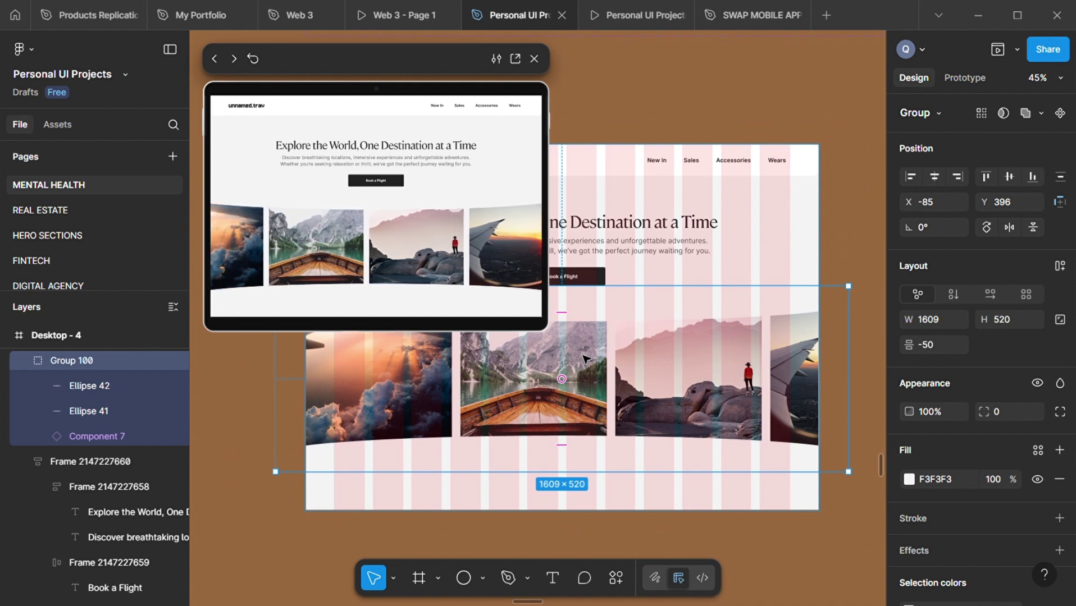
pyautogui.hscroll(-2, 582, 359)
pyautogui.scroll(4, 583, 359)
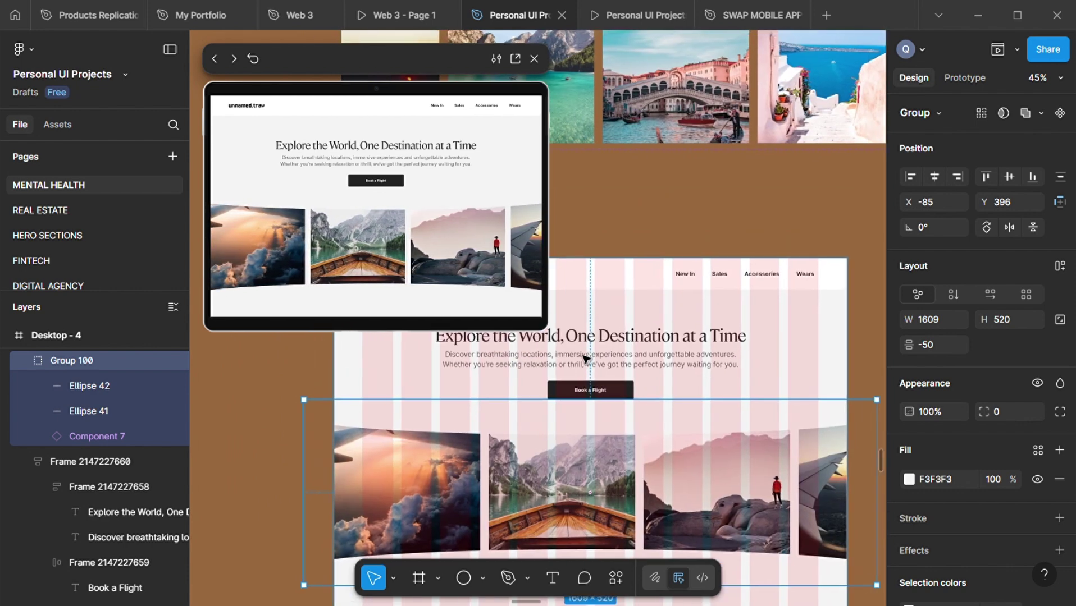
pyautogui.hscroll(1, 584, 359)
pyautogui.click(584, 359)
pyautogui.scroll(-3, 572, 503)
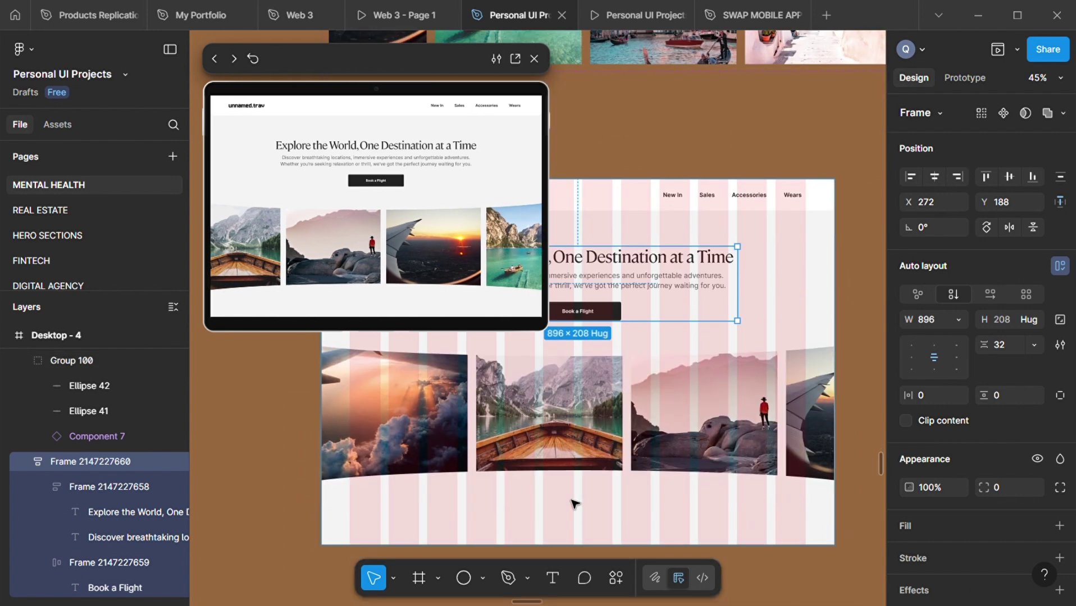
pyautogui.scroll(-1, 573, 503)
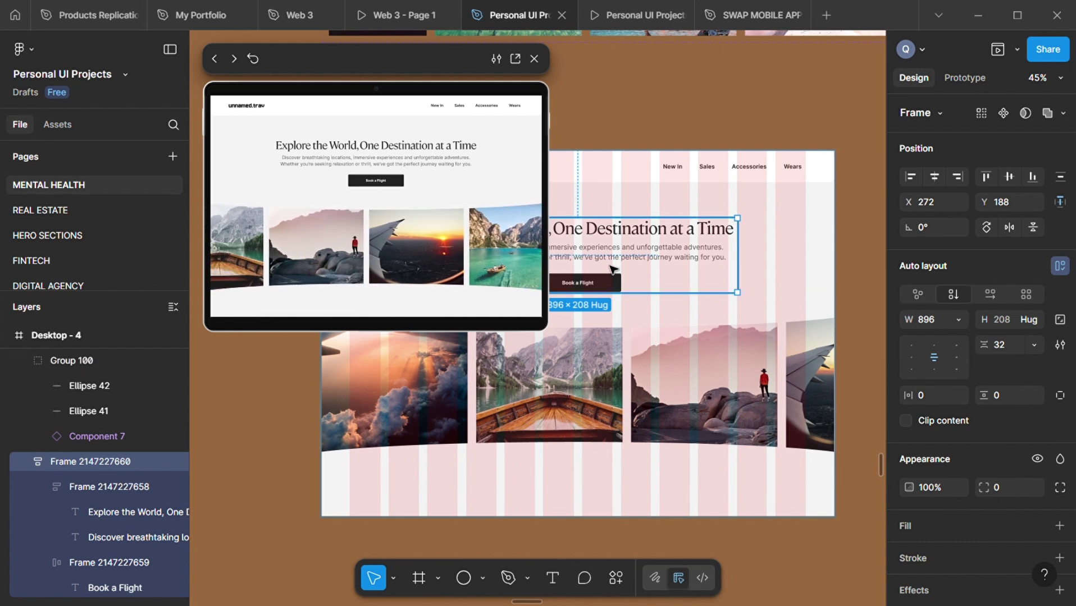
# Play the hero section in full presentation mode and return to the design file.
pyautogui.click(1016, 48)
pyautogui.click(924, 84)
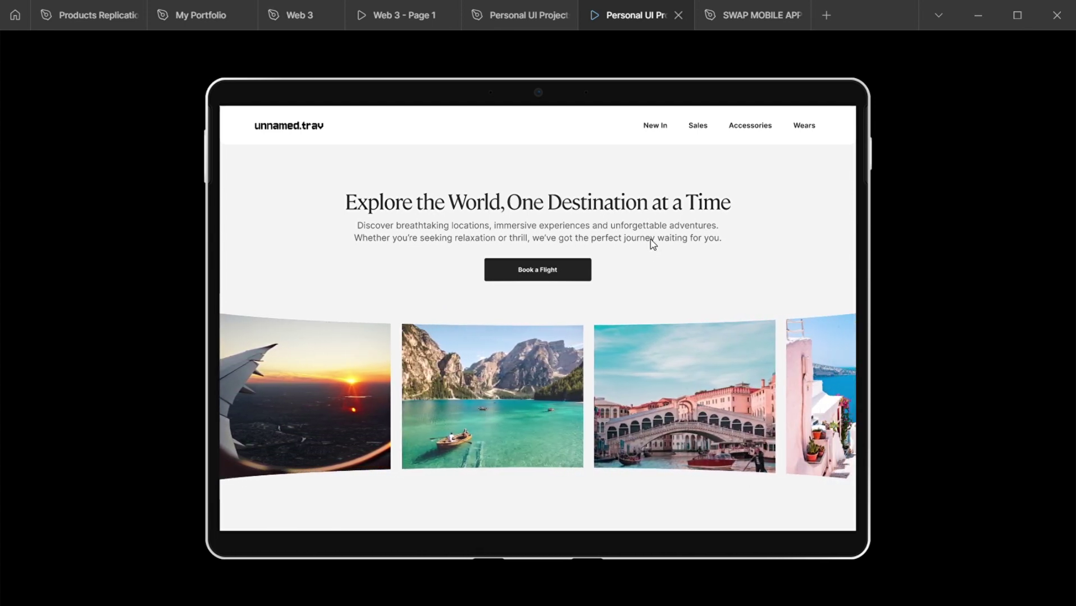
pyautogui.click(519, 15)
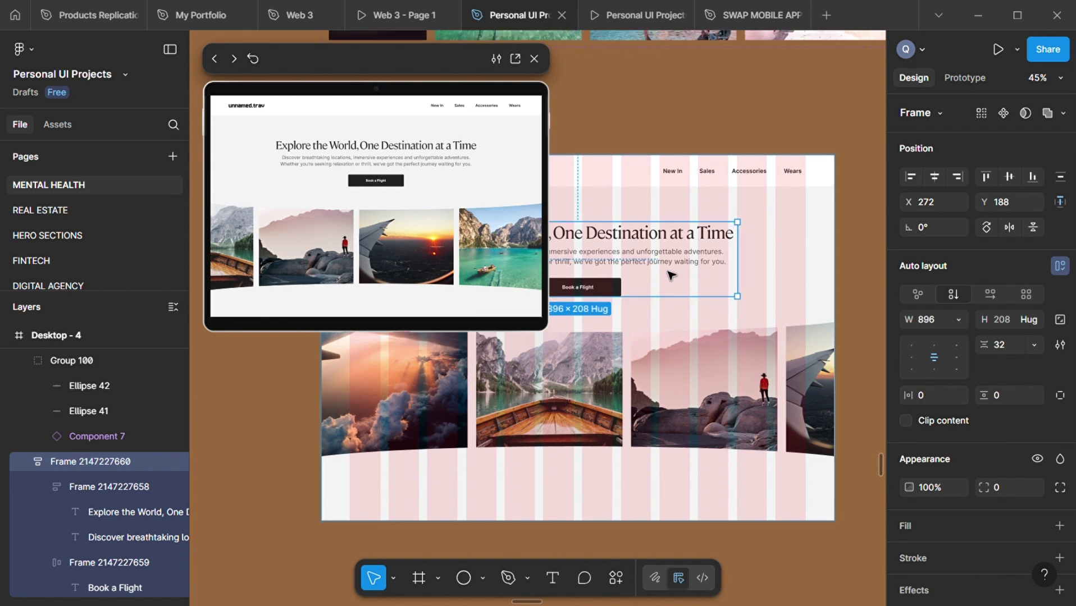
# Relabel the first two navigation links as Home and Contact.
pyautogui.scroll(2, 669, 274)
pyautogui.scroll(5, 669, 274)
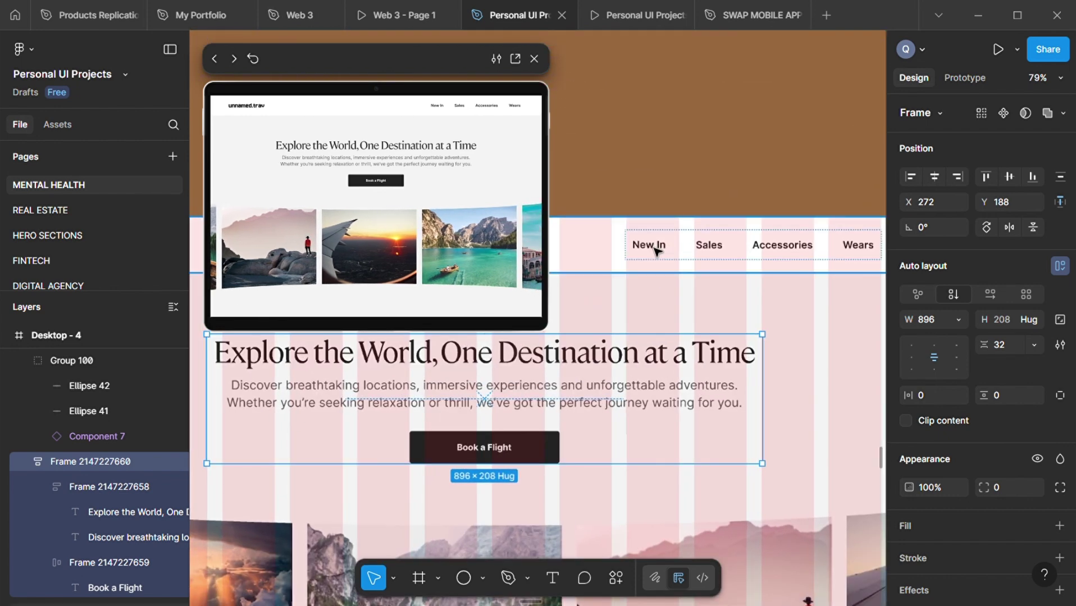
pyautogui.doubleClick(651, 247)
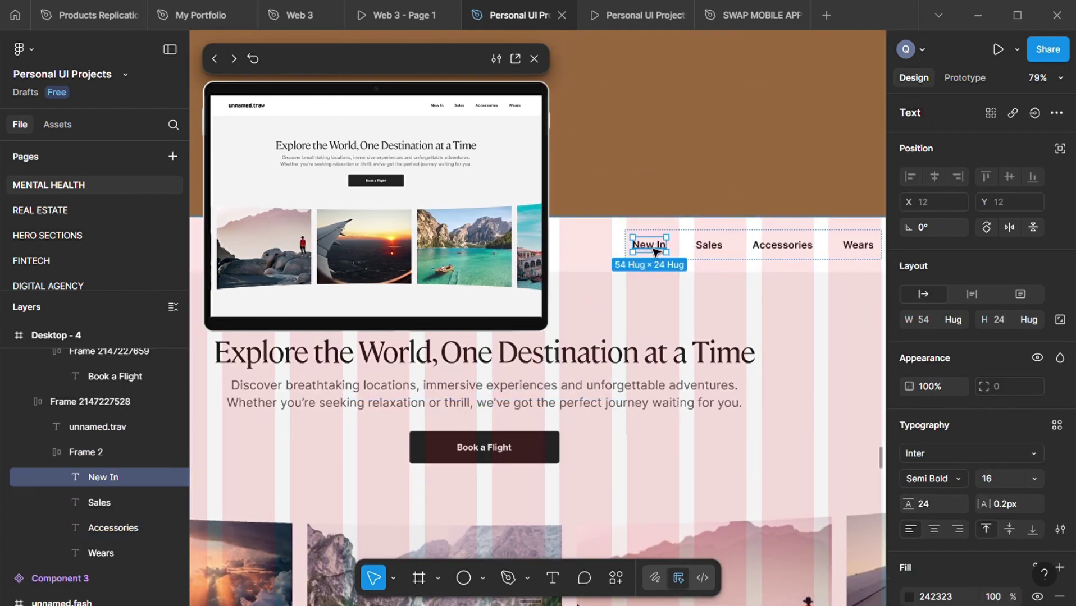
pyautogui.doubleClick(655, 253)
pyautogui.write('Home')
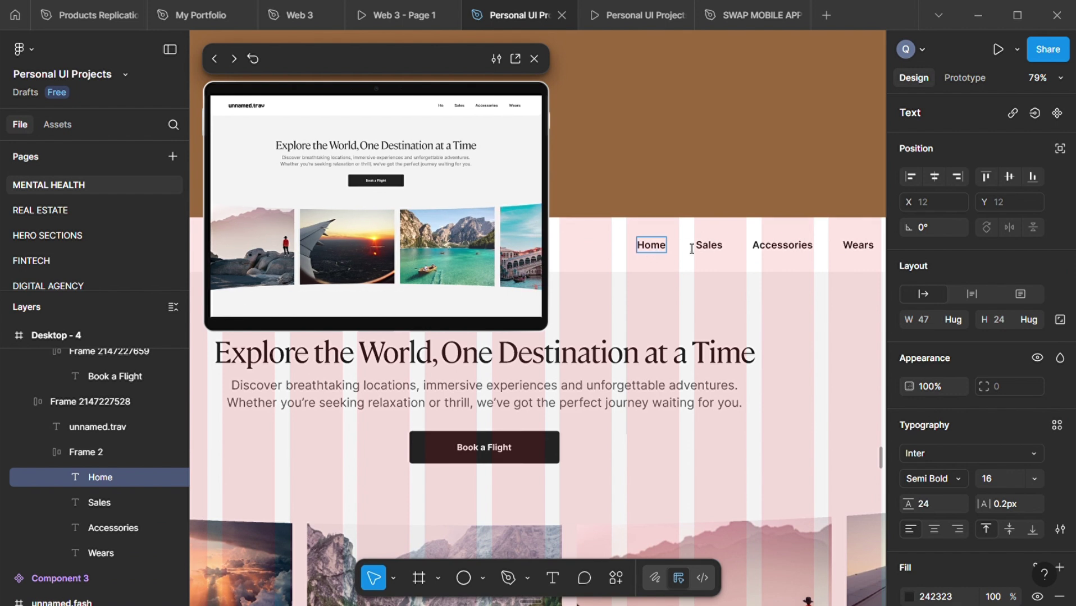
pyautogui.click(718, 251)
pyautogui.write('Co')
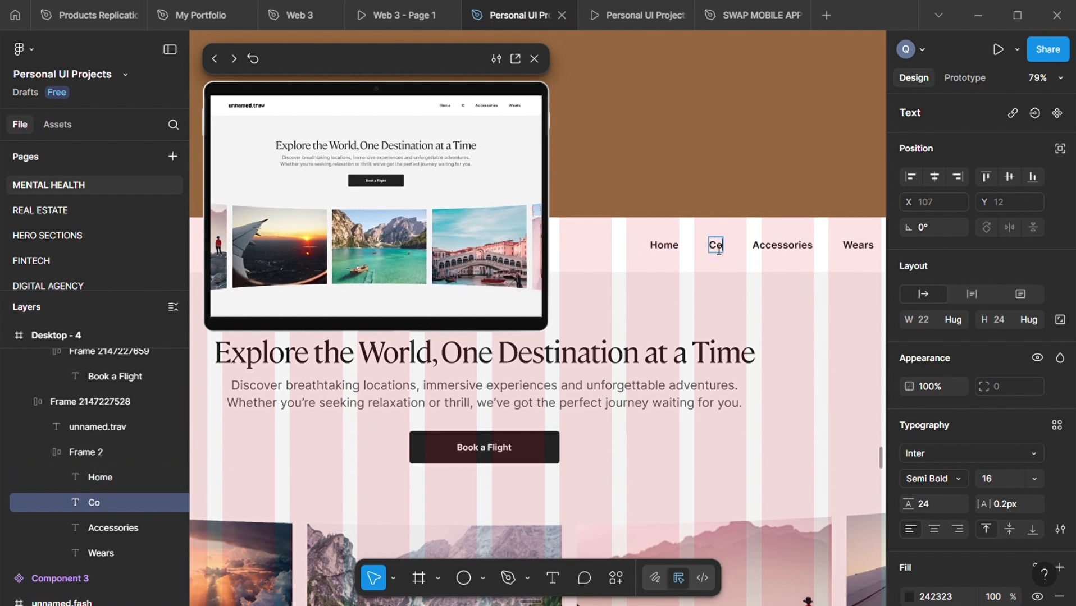
pyautogui.write('ntact')
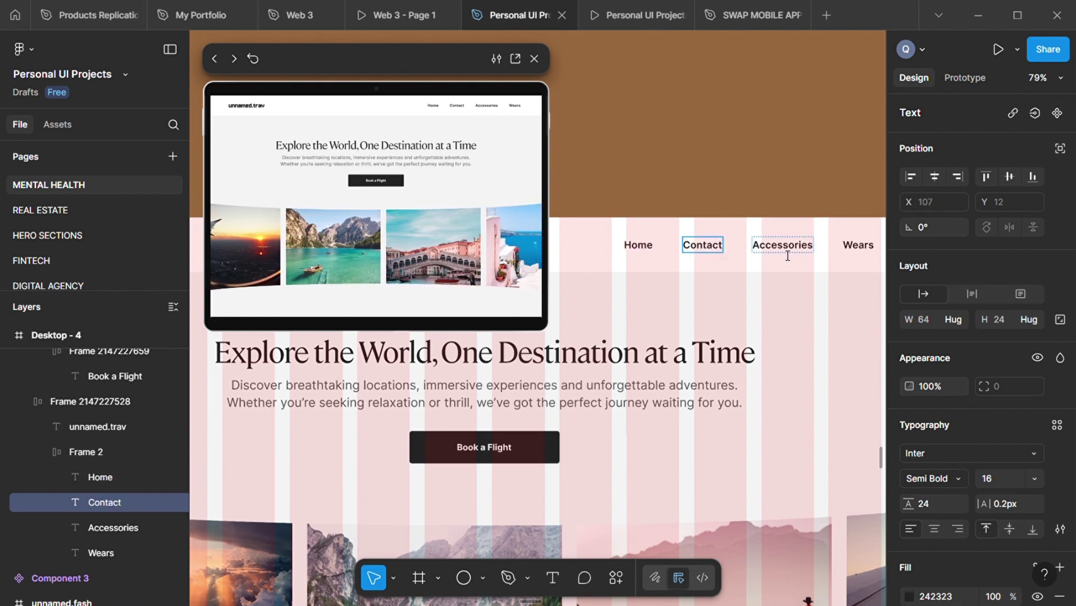
# Relabel the last two navigation links as Hot Deals and FAQs.
pyautogui.click(787, 256)
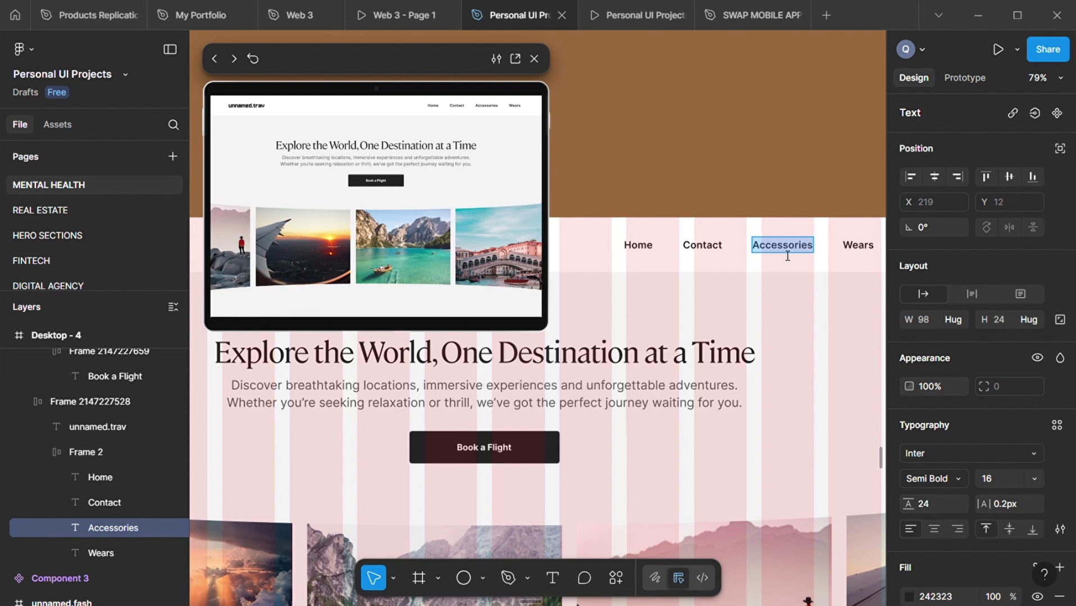
pyautogui.write('G')
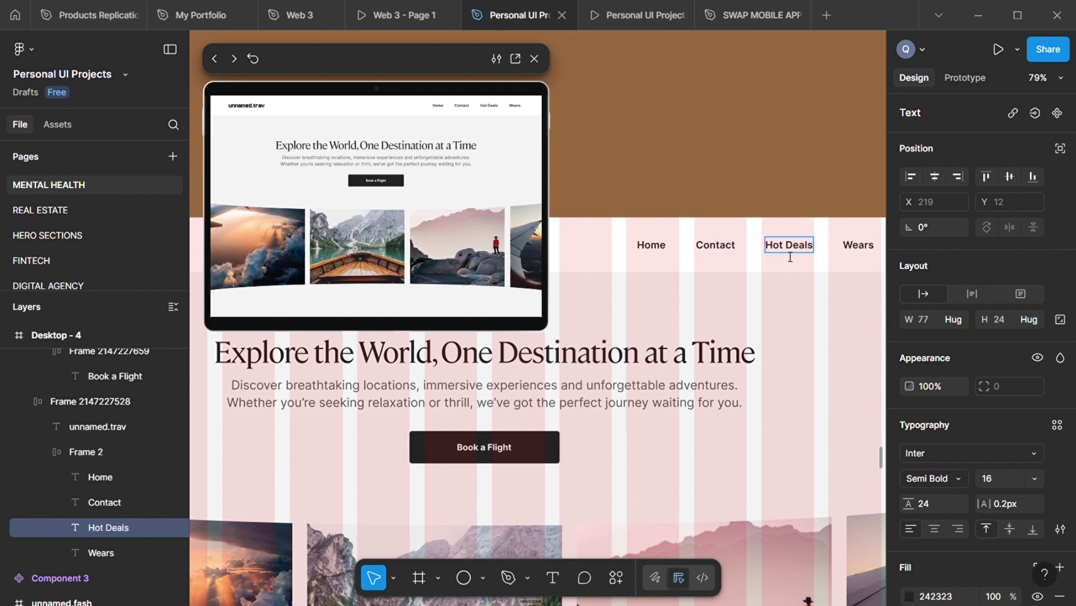
pyautogui.hscroll(3, 790, 257)
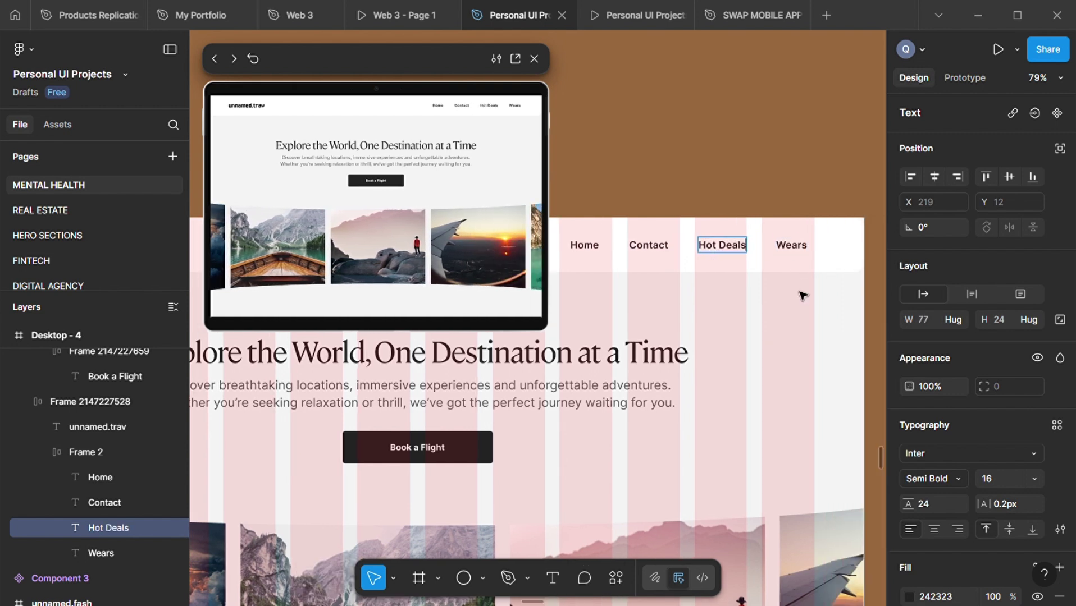
pyautogui.hscroll(-4, 811, 292)
pyautogui.hscroll(2, 811, 287)
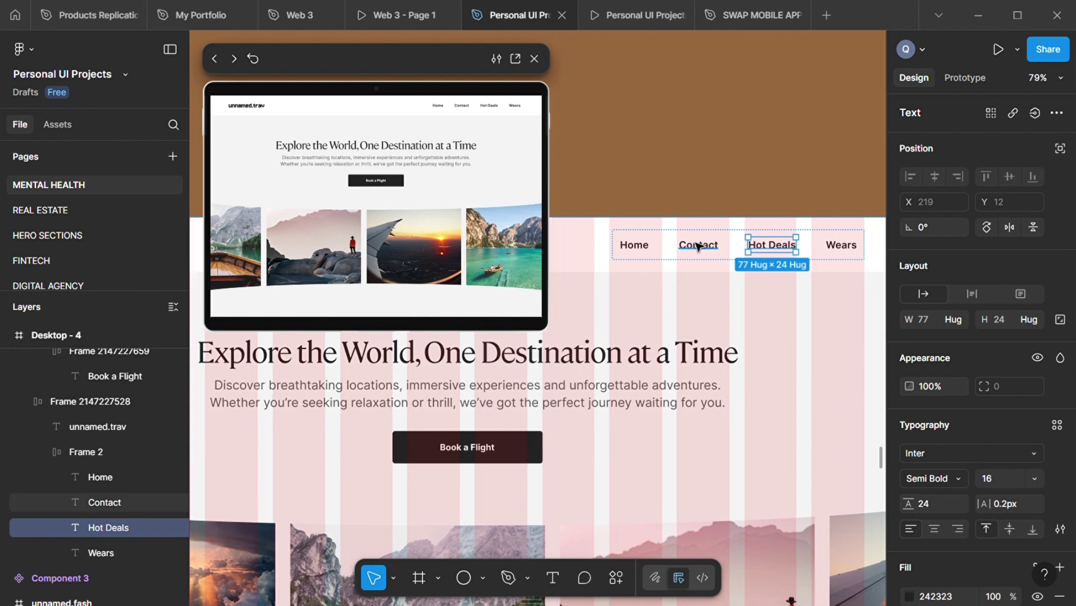
pyautogui.hscroll(1, 697, 247)
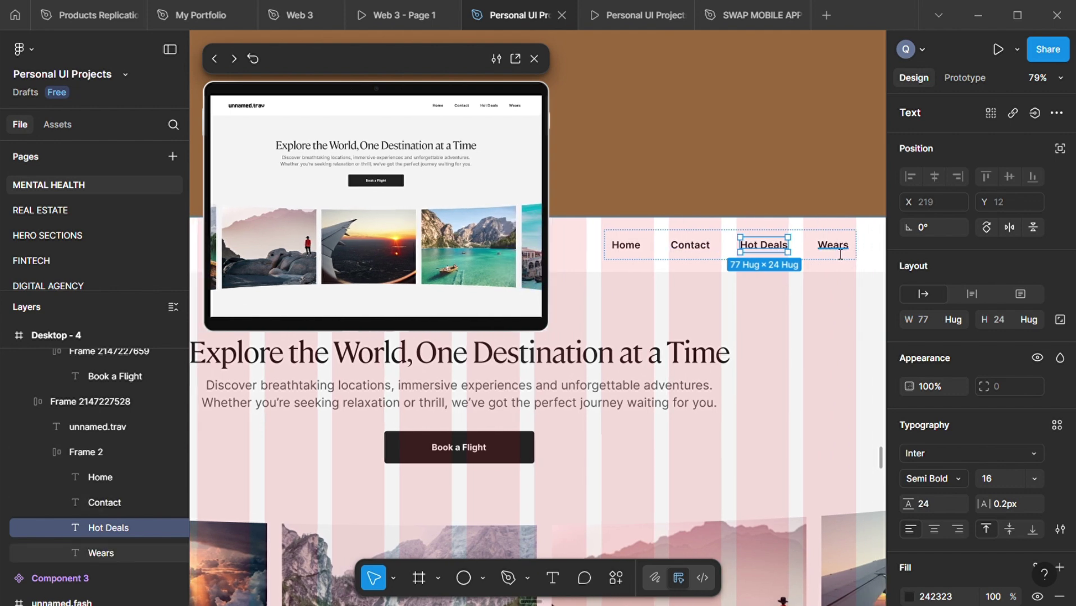
pyautogui.doubleClick(840, 254)
pyautogui.write('FAQ')
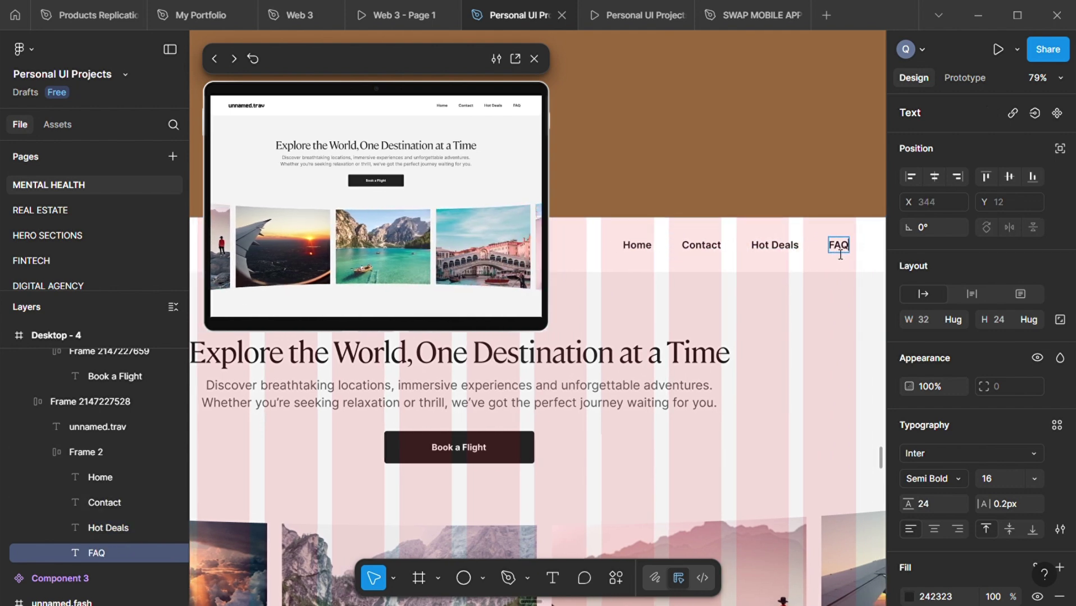
pyautogui.write('s')
pyautogui.click(730, 395)
# Review the relabelled navigation and moving carousel on the canvas and in the full presentation view.
pyautogui.scroll(-5, 739, 411)
pyautogui.scroll(-2, 738, 411)
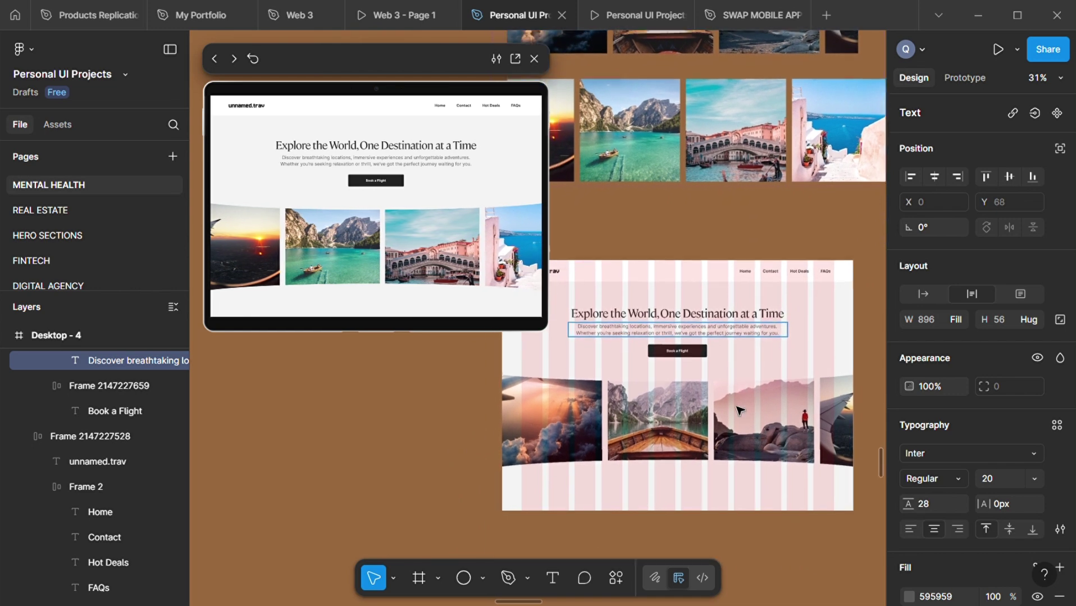
pyautogui.scroll(-1, 730, 471)
pyautogui.scroll(-1, 633, 294)
pyautogui.keyDown('ctrl'); pyautogui.scroll(5, 626, 292); pyautogui.keyUp('ctrl')
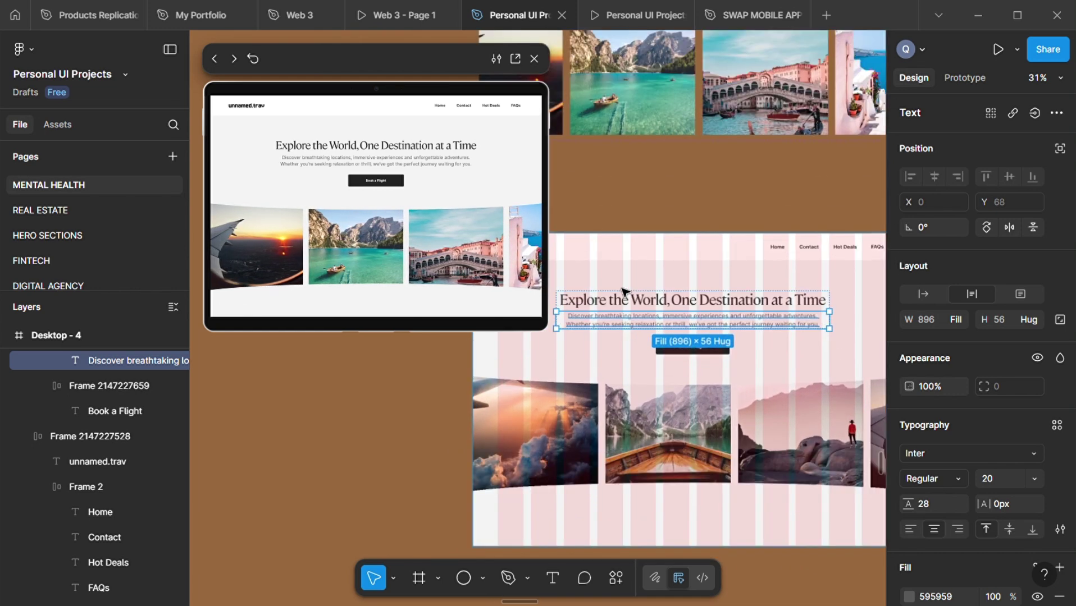
pyautogui.hscroll(-2, 624, 291)
pyautogui.hscroll(5, 623, 291)
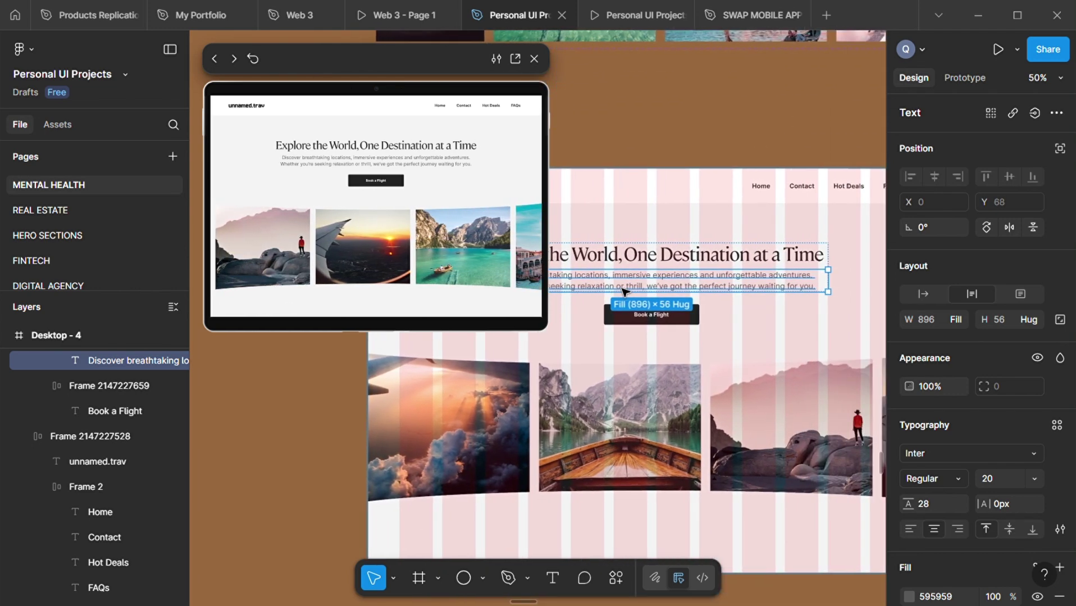
pyautogui.click(612, 16)
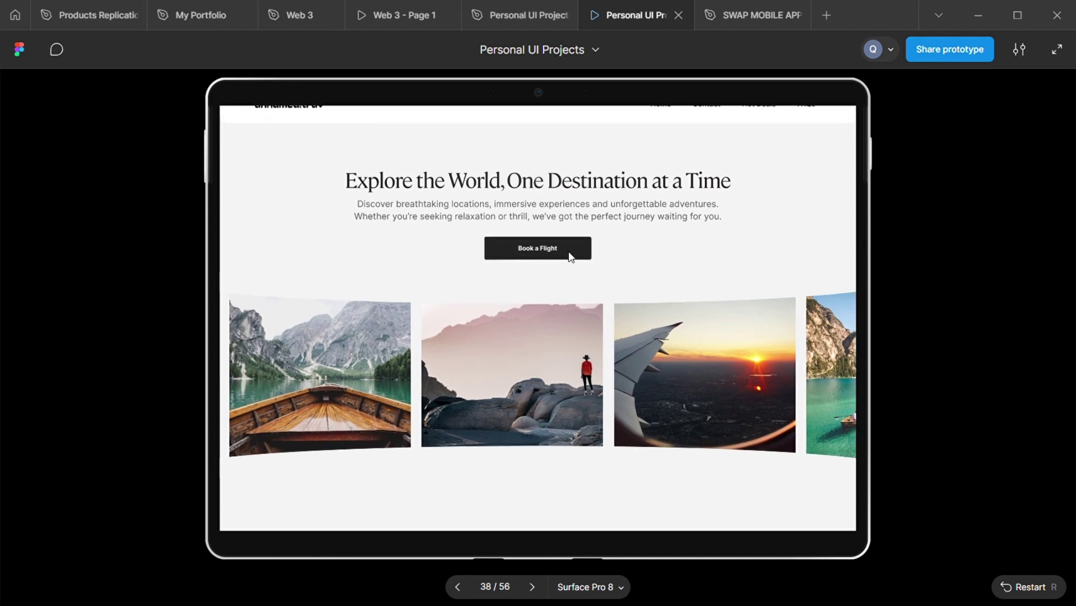